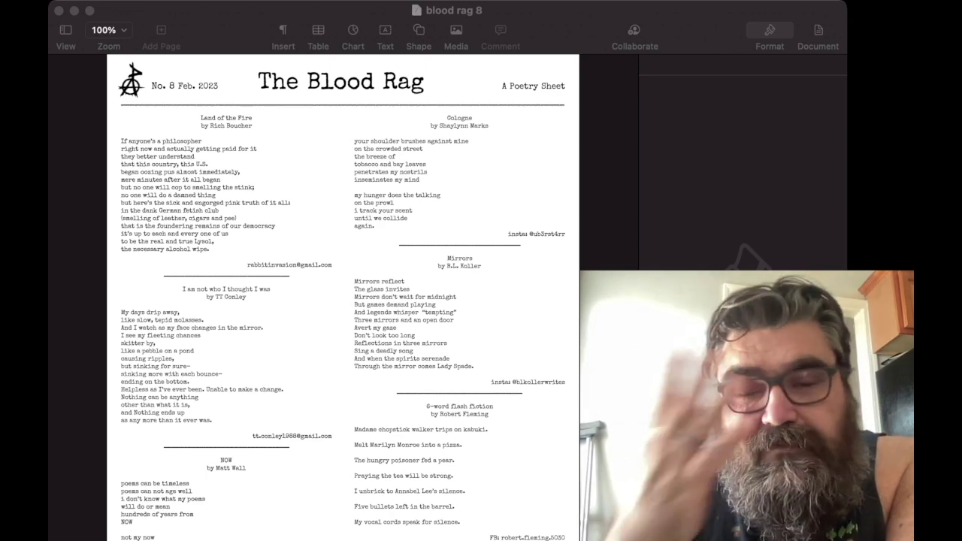
Duplicate the Blood Rag No. 8 sheet as a new document named blood rag 9.
key(super+Tab)
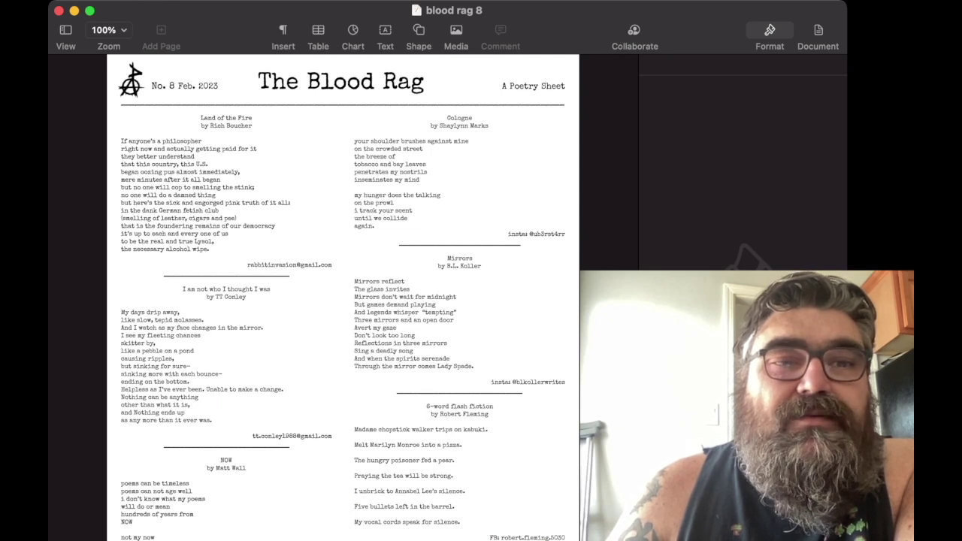
key(super+Tab)
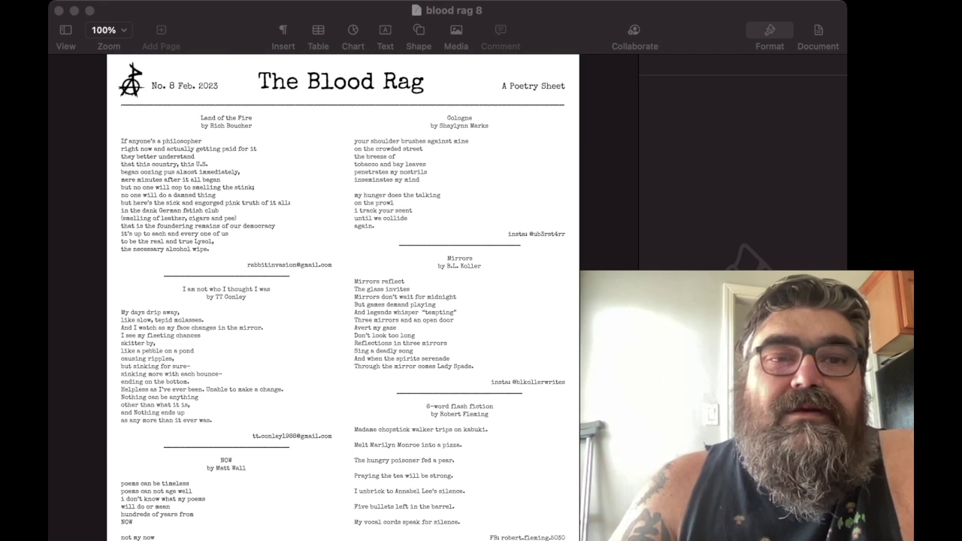
key(super+Tab)
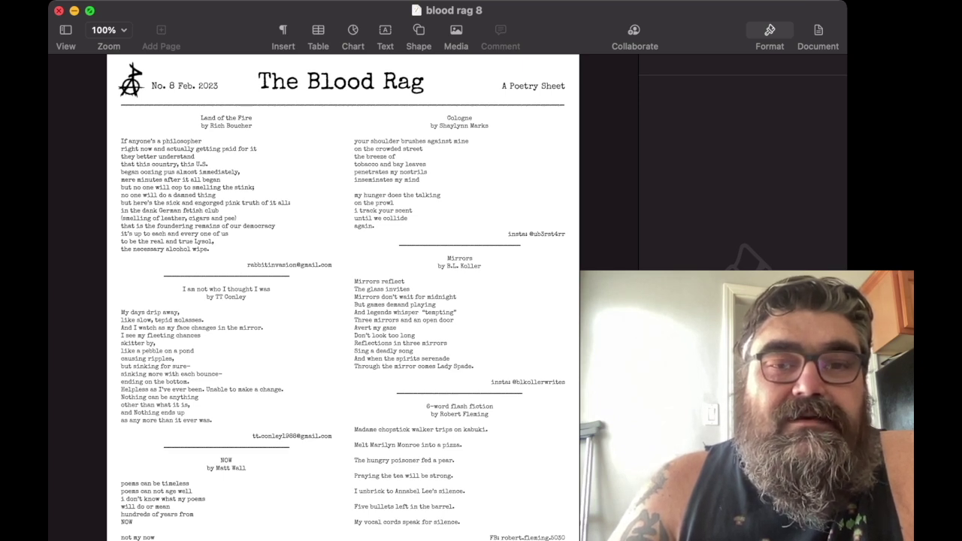
key(super+Tab)
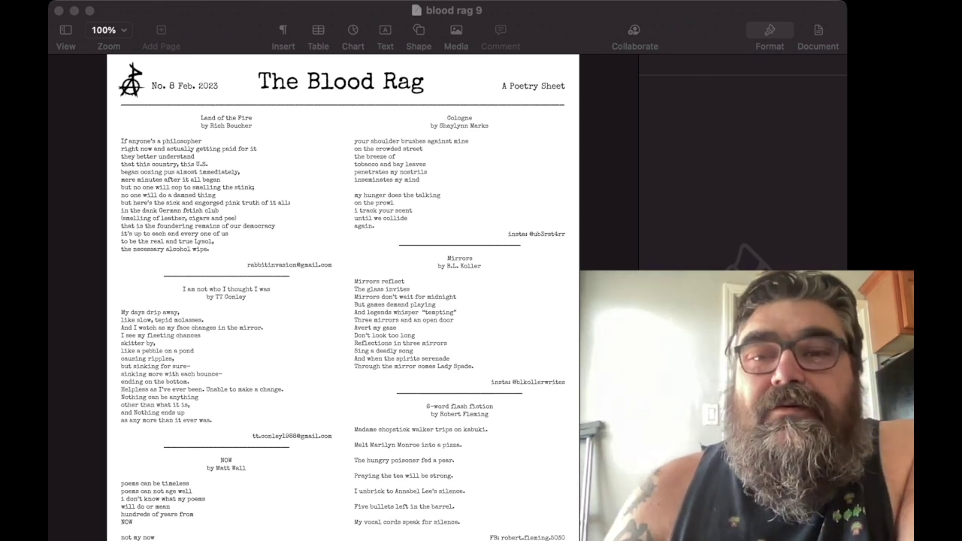
key(super+Tab)
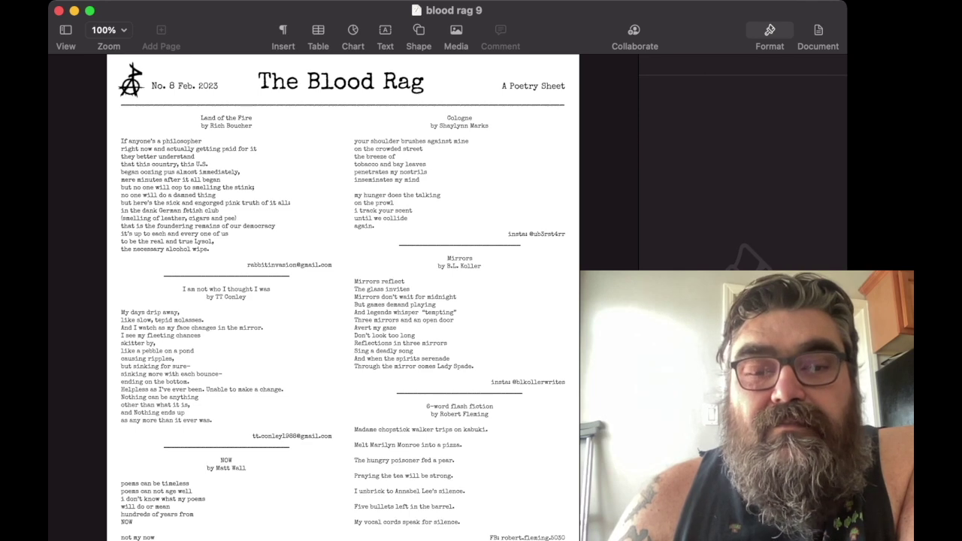
scroll(342, 297, down, 2)
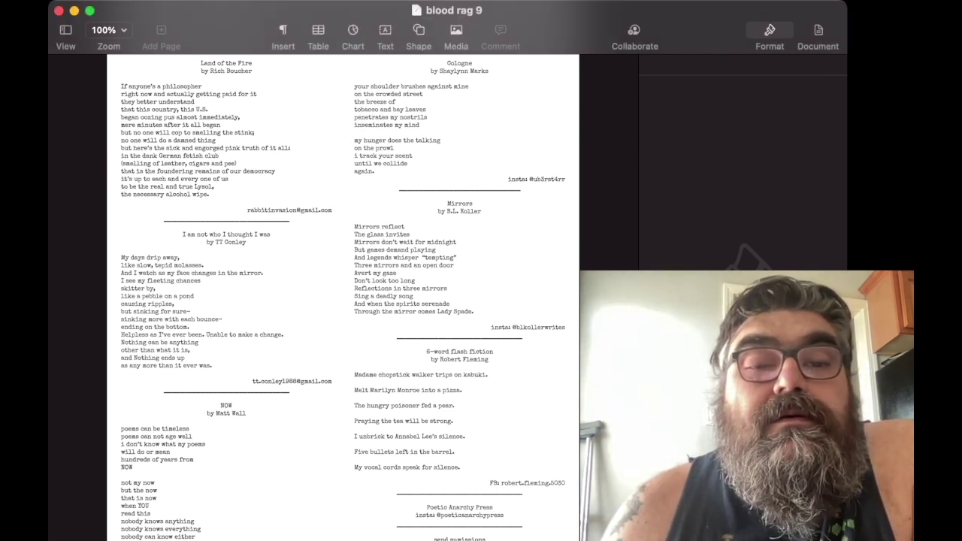
Paste the Rack the Addled Mind poem over the TT Conley poem and set it to 8 pt.
mouse_move(213, 366)
mouse_down()
mouse_move(121, 359)
mouse_move(120, 257)
mouse_up()
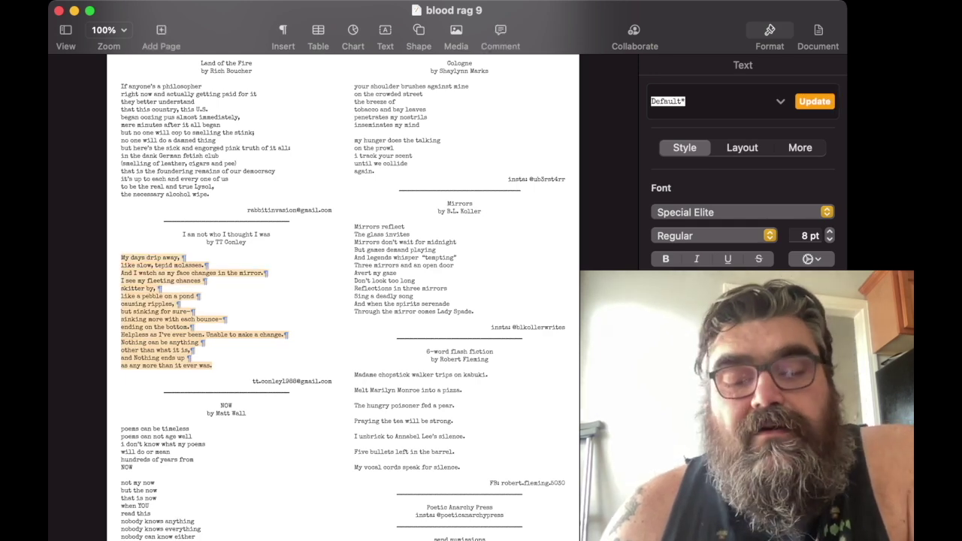
text(“Rack the Addled Mind”  A glowered face reflects From mirror, into my soul.  The soul is shared, but shattered bits, my eyes: the bleakest holes.  Pupils shape, Oh formless one! Tortured, upon my eye.  I dance away- in frittered state, and watch the living die.)
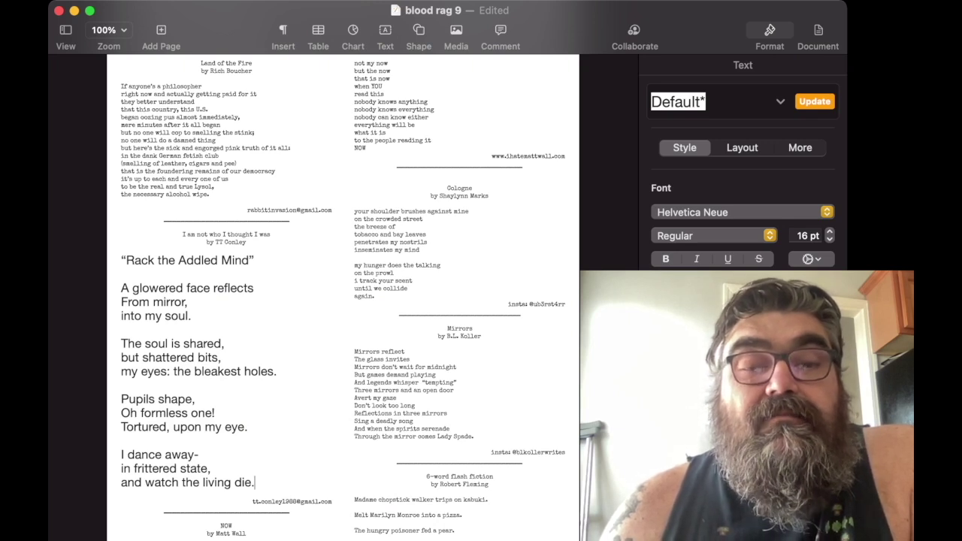
key(shift+alt+Up)
key(shift+alt+Up)
key(shift+alt+Up)
key(shift+alt+Up)
key(shift+alt+Up)
key(shift+alt+Up)
key(shift+alt+Up)
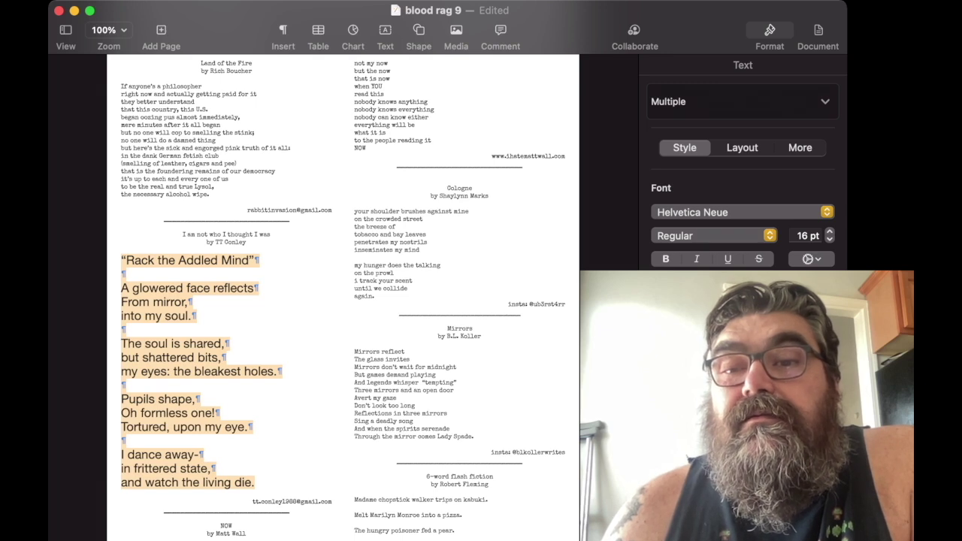
key(BackSpace)
key(BackSpace)
text(8)
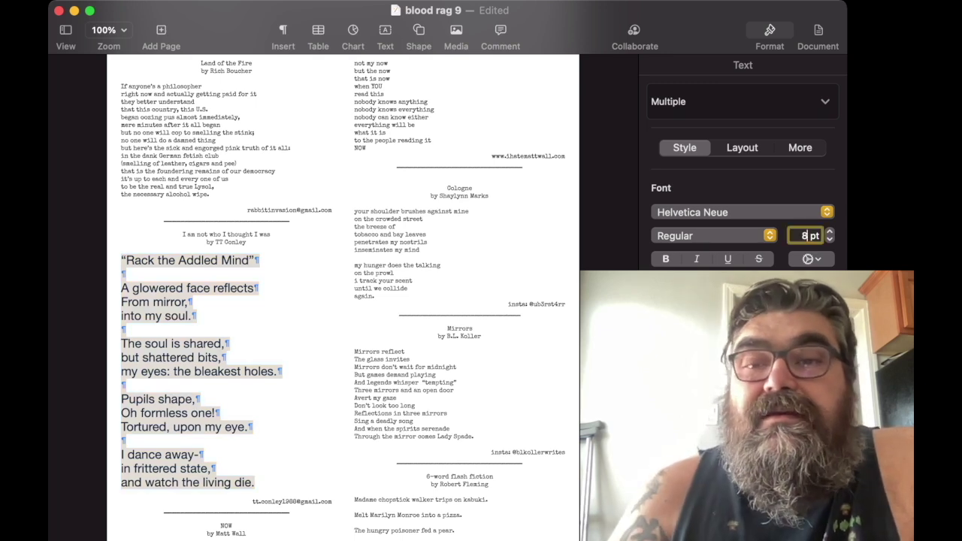
key(Return)
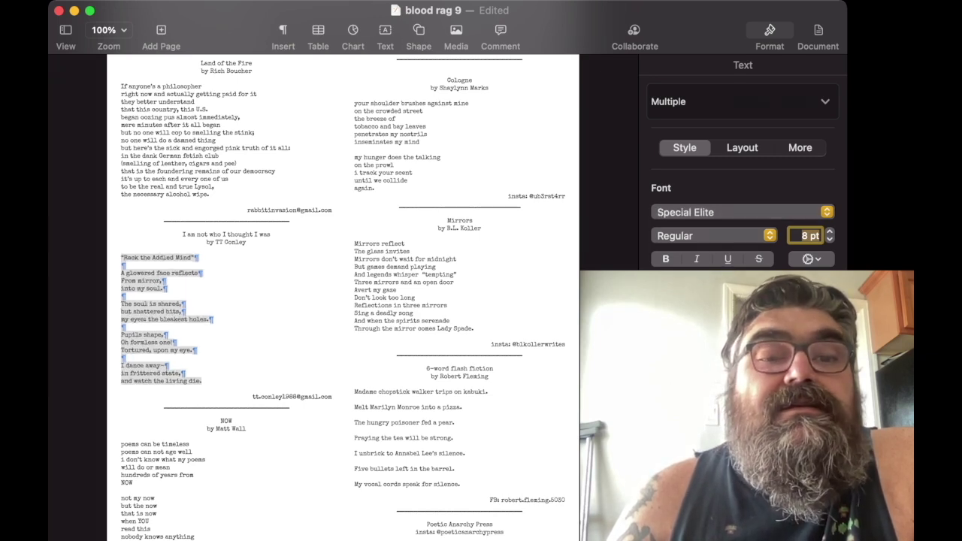
Remove the opening quotation mark and the duplicate title line from the pasted poem body.
click(198, 273)
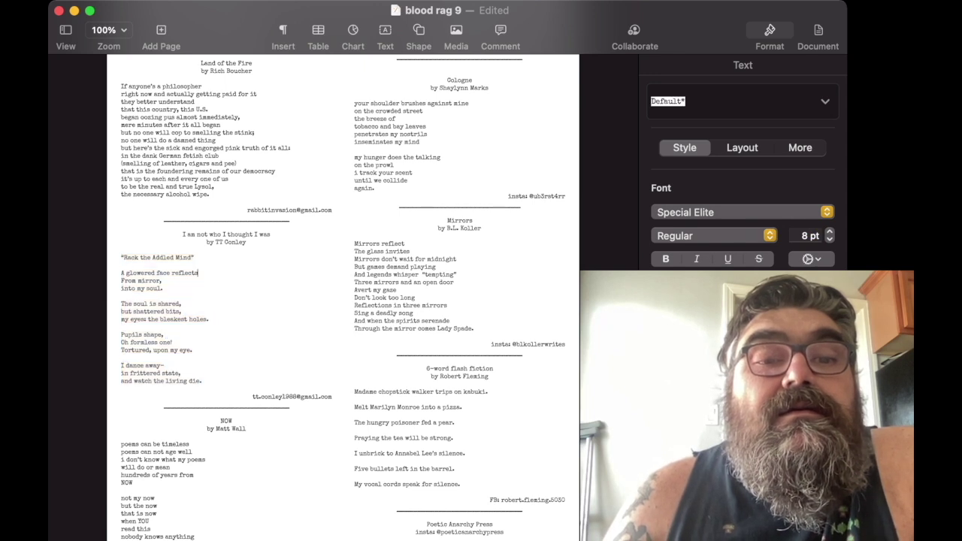
key(Up)
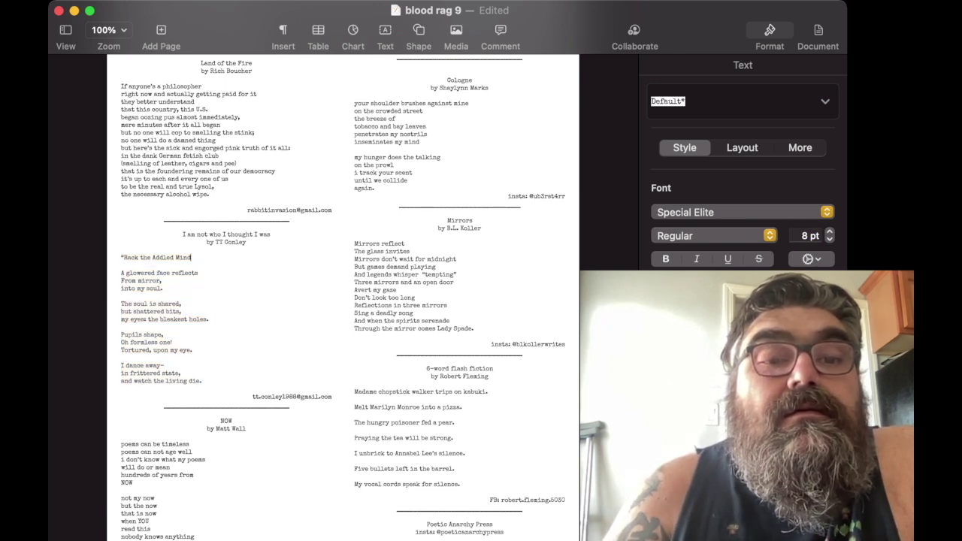
key(super+Left)
key(Delete)
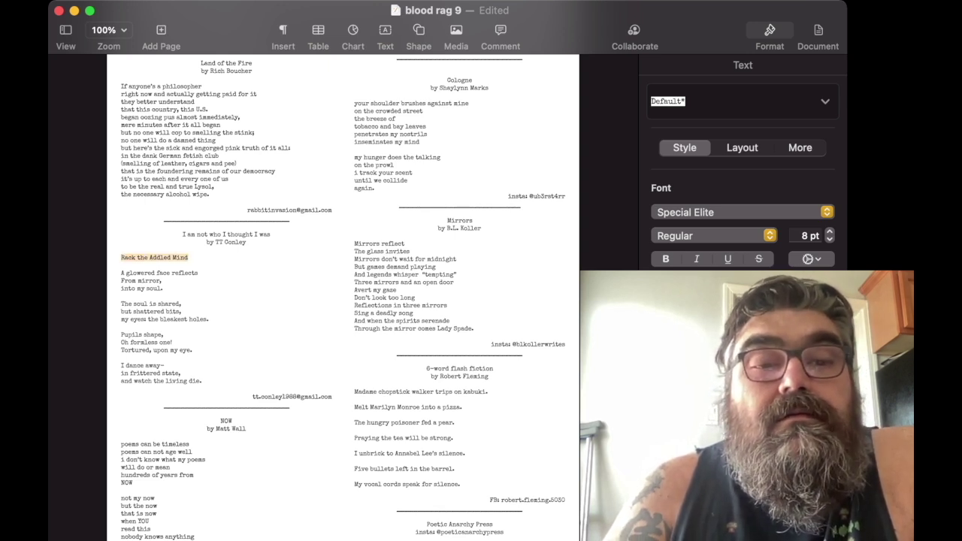
key(BackSpace)
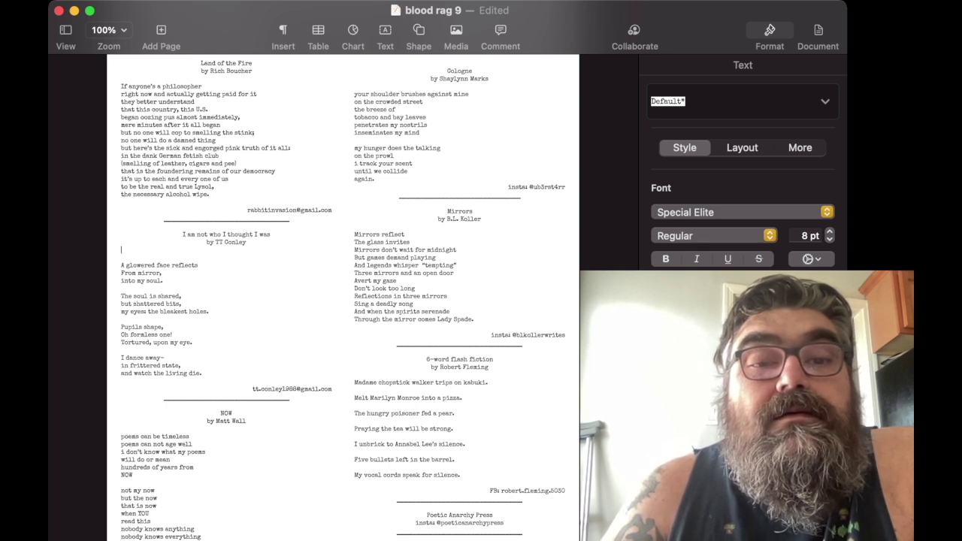
Replace the heading 'I am not who I thought I was' with 'Rack the Addled Mind'.
triple_click(229, 230)
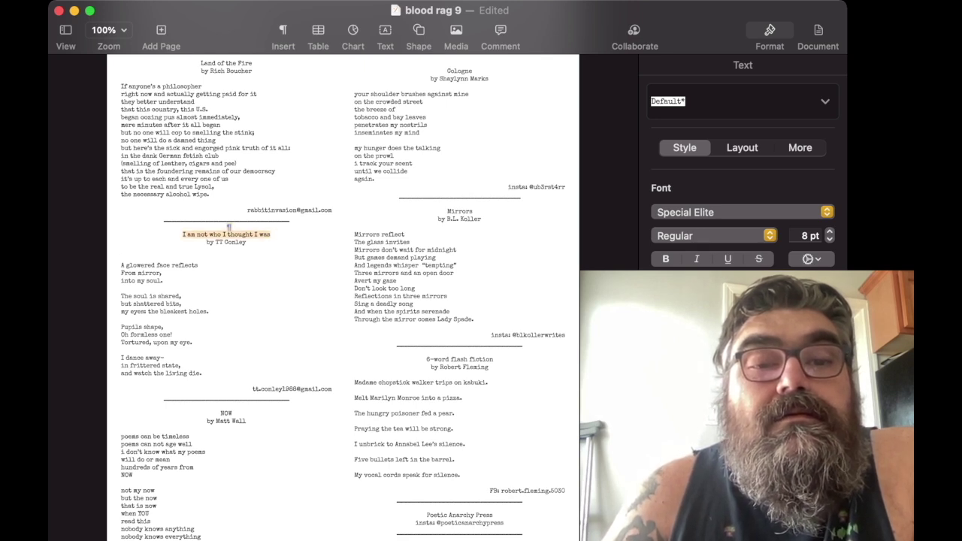
click(227, 227)
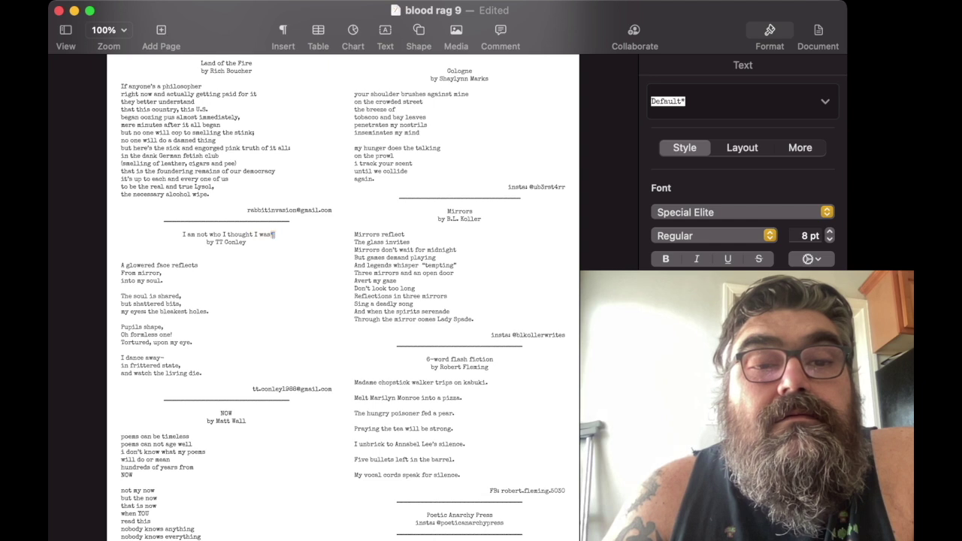
triple_click(273, 234)
text(Rack the Addled Mind)
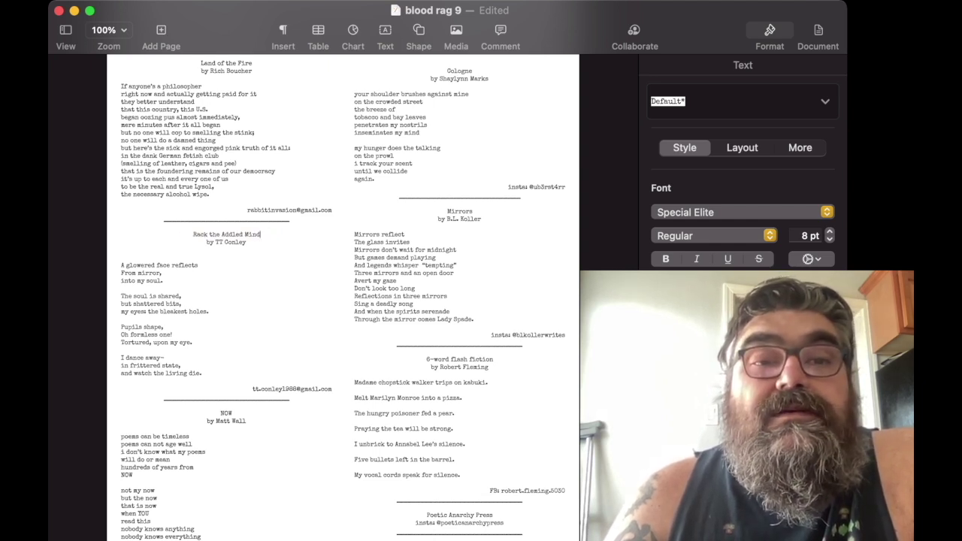
click(182, 304)
key(super+Tab)
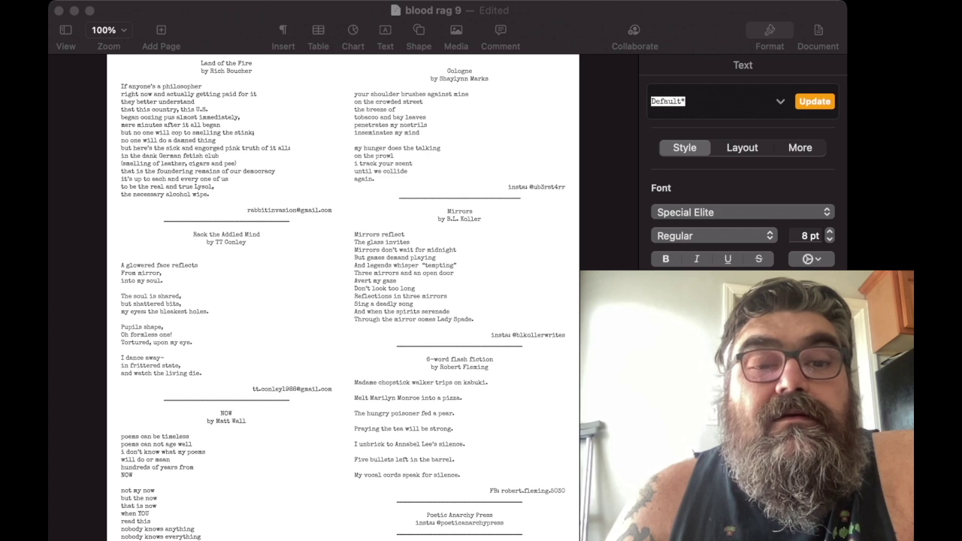
key(super+Tab)
Paste The Human Cost of Doritos over the first poem in Special Elite 8 pt.
drag(163, 86, 209, 194)
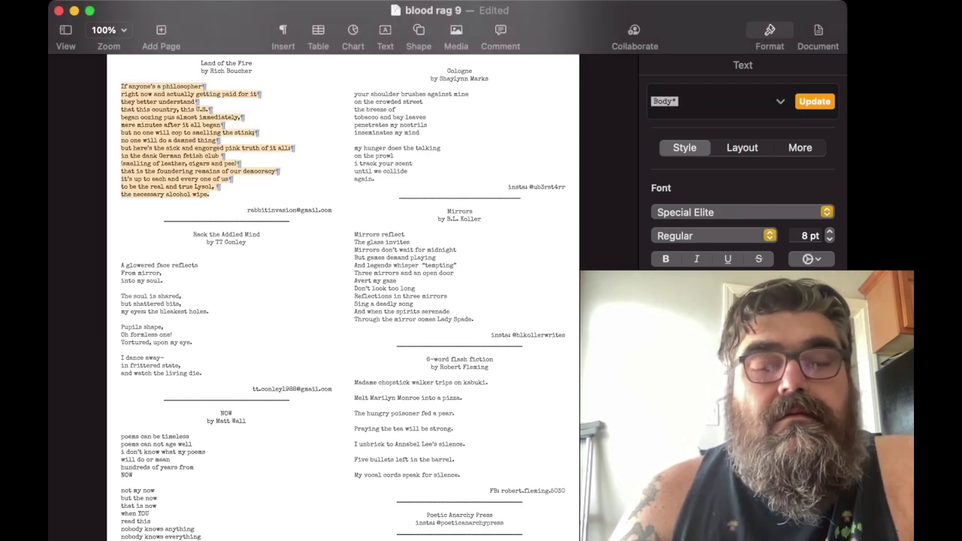
text(The Human Cost of Doritos  A man in the convenience store asks me if I have a dollar. Normally, I’d forgive the rudeness, do the right thing and let him have that extra, wrinkled-up buck in my pocket, but here’s the thing: when I saw the purple and green, sexually available, lusciously curved bag of Flaming Hot Doritos on the shelf near the lighters and bottles of wake-up juice, something came over me. That stranger would have to go hungry; I knew that much.)
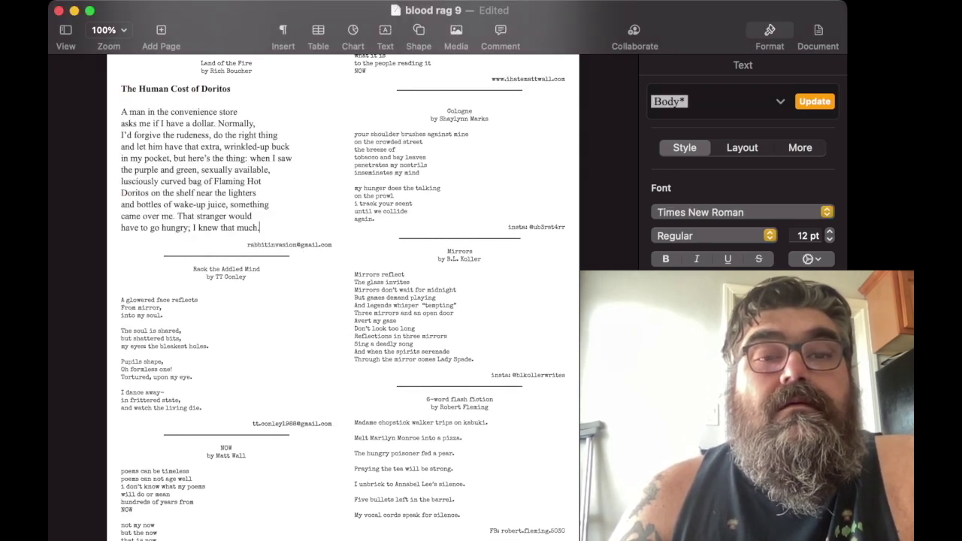
key(shift+Up)
key(shift+Up)
key(shift+Up)
key(shift+Up)
key(shift+Up)
key(shift+Up)
key(shift+Up)
key(shift+Up)
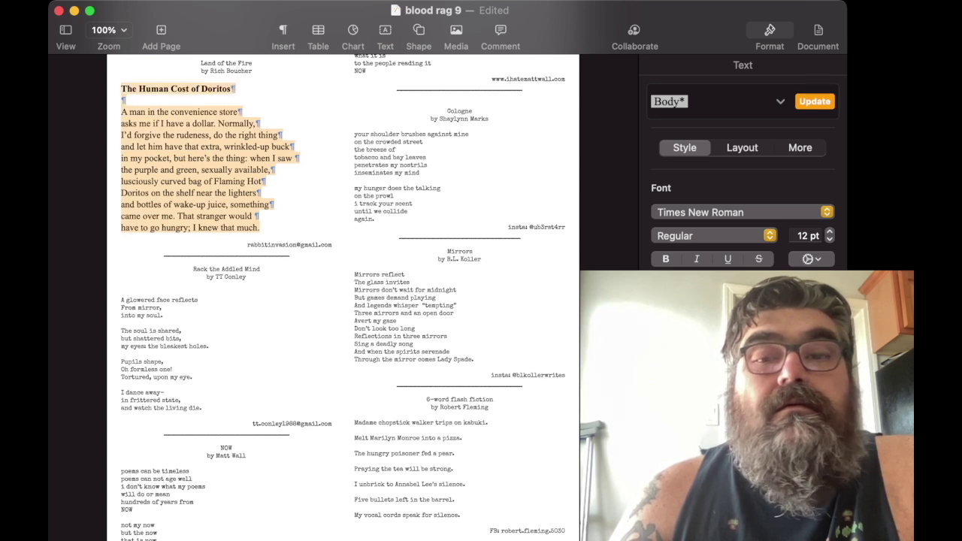
key(shift+Left)
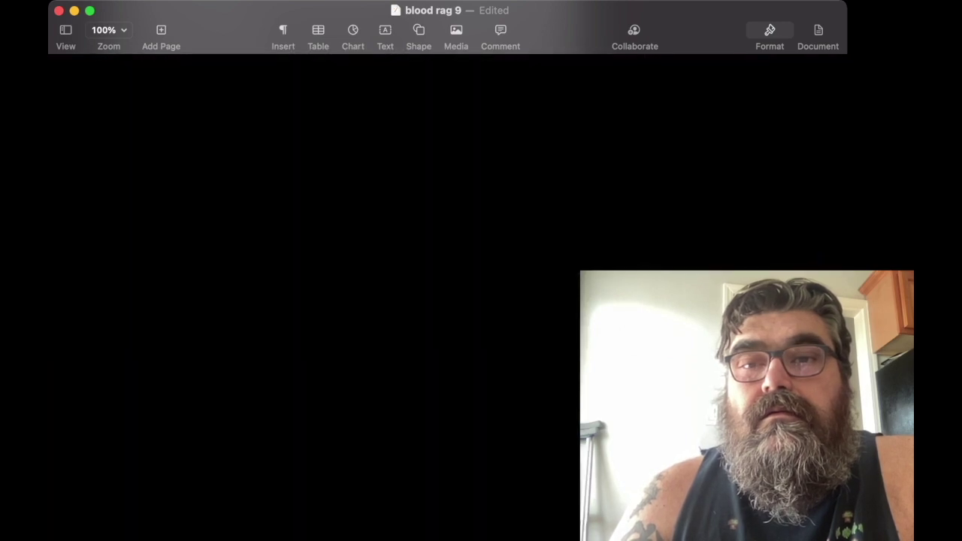
key(super+alt+v)
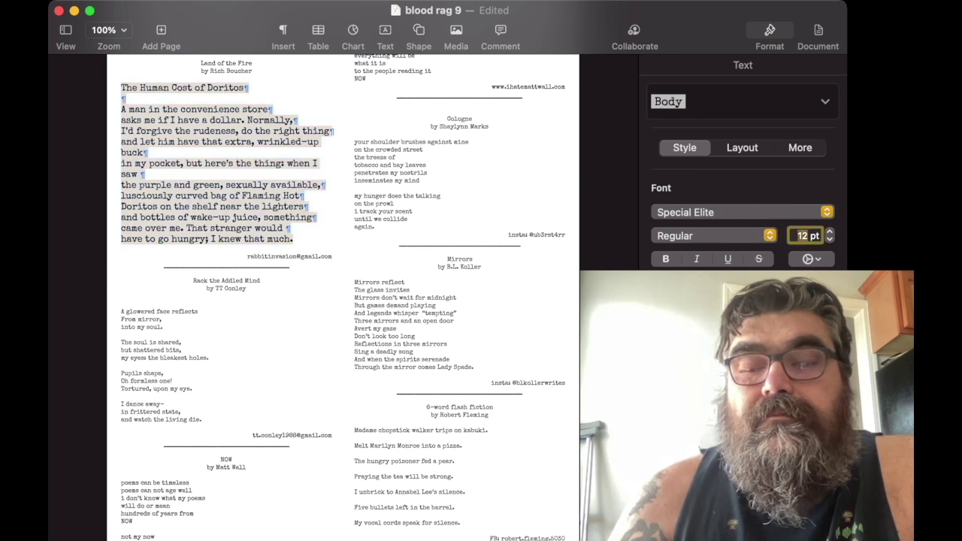
text(8)
key(Return)
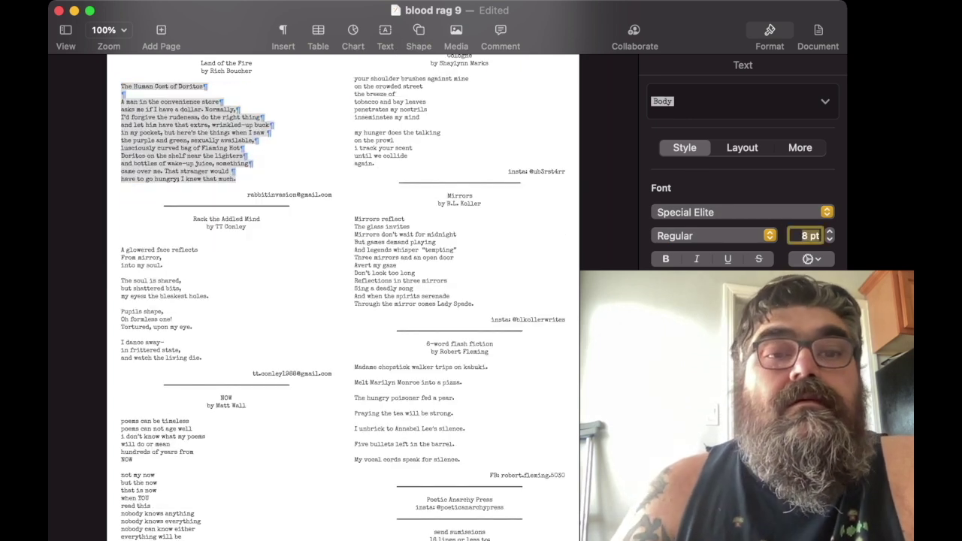
key(Escape)
Try bolding the Doritos heading, then revert it to plain Body text.
click(204, 86)
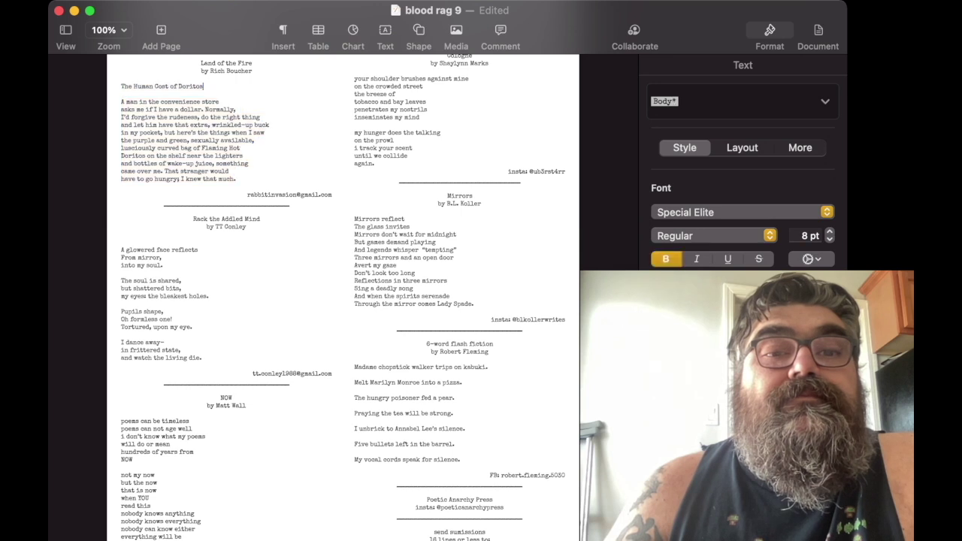
drag(204, 85, 120, 87)
key(super+c)
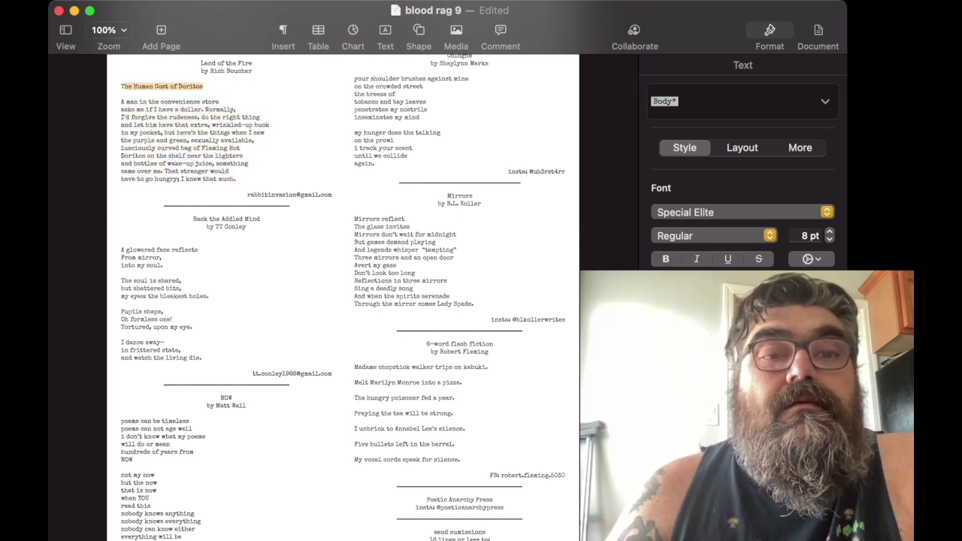
key(super+b)
key(super+b)
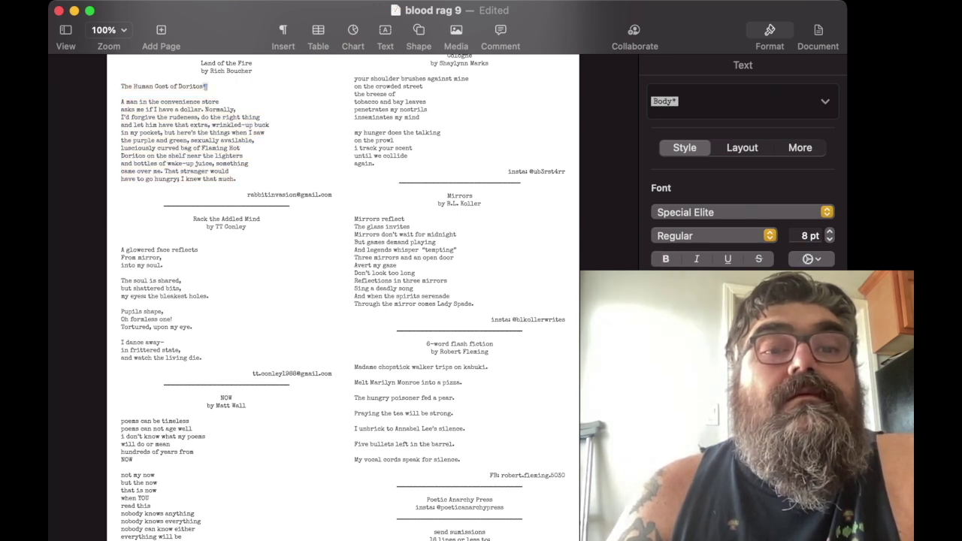
key(shift+super+i)
key(super+z)
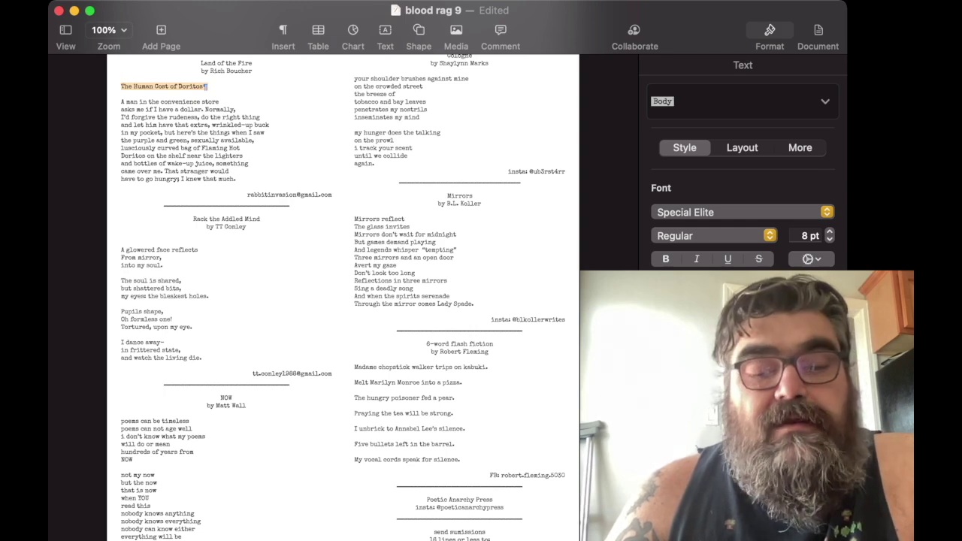
Replace the Land of the Fire title, delete the duplicate line, centre it, and remove the blank line.
key(super+Up)
key(shift+super+Right)
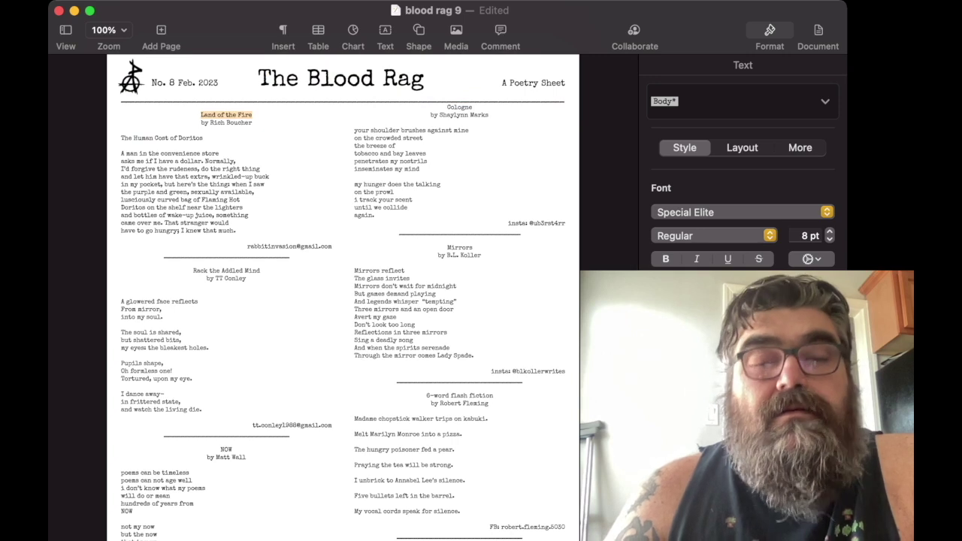
key(super+v)
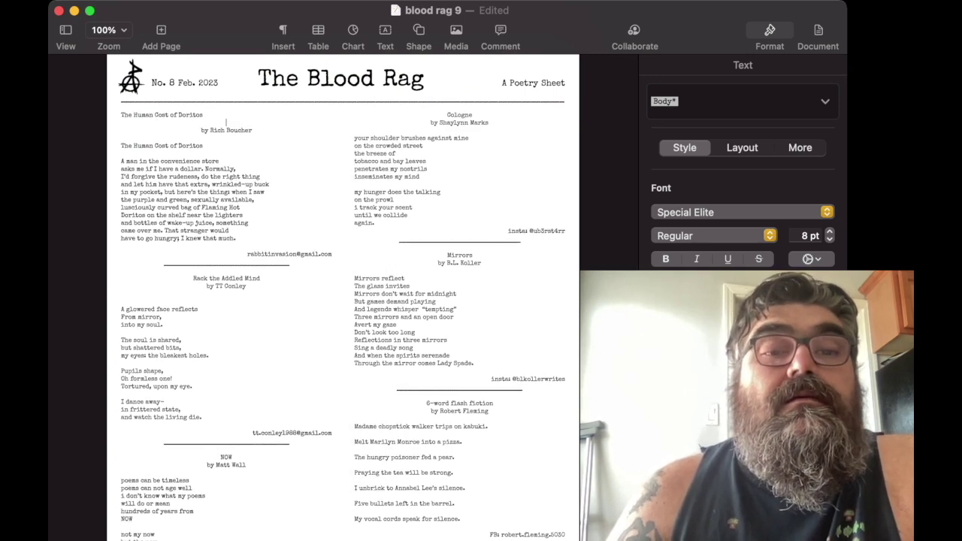
key(shift+Up)
key(super+b)
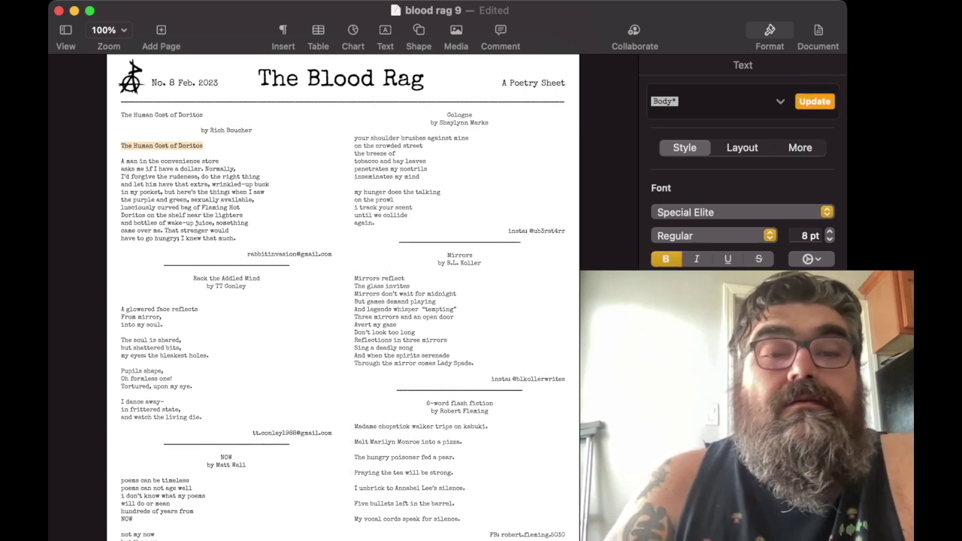
key(BackSpace)
key(BackSpace)
key(BackSpace)
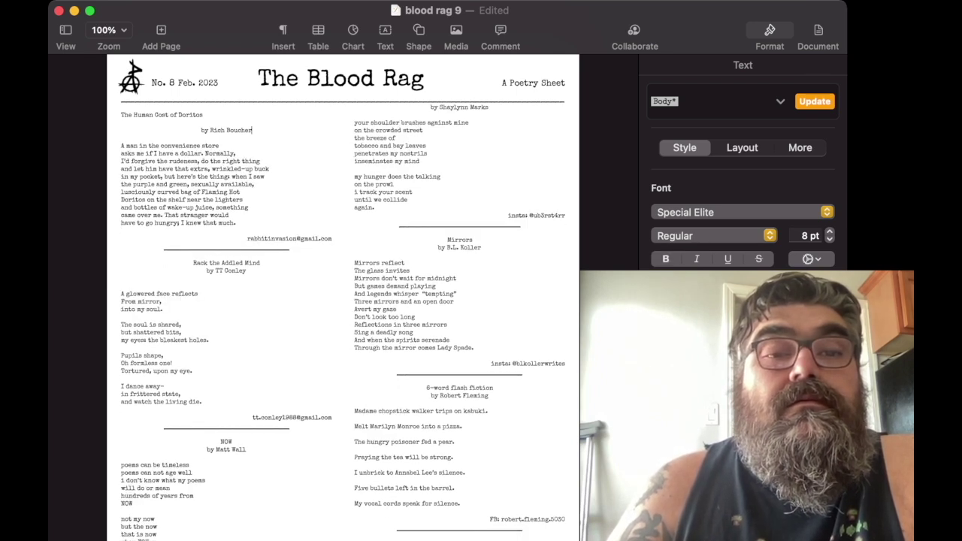
key(super+bar)
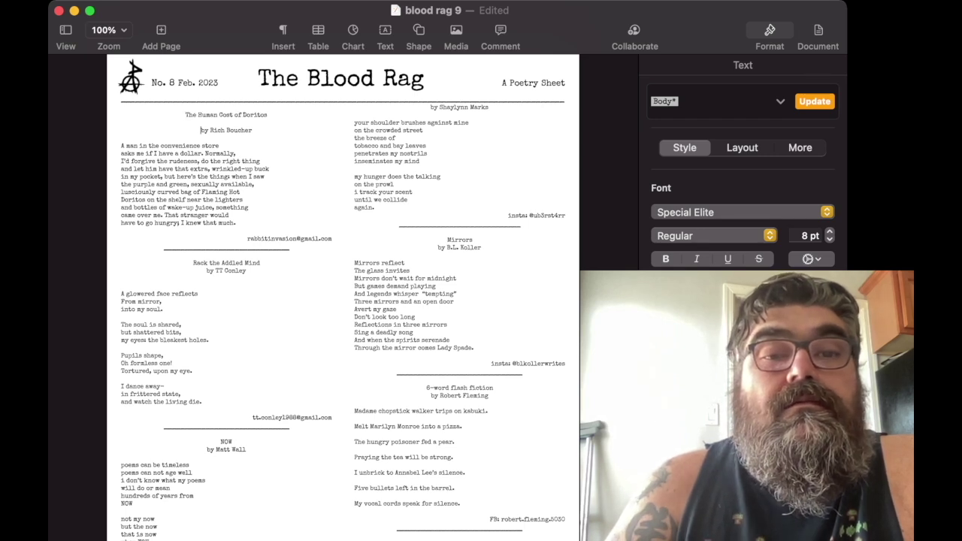
key(BackSpace)
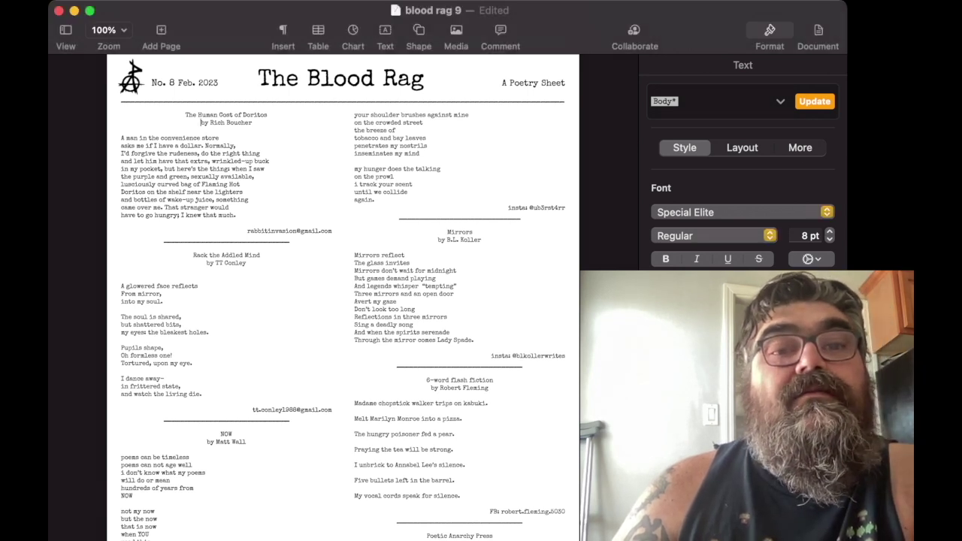
Change the masthead to No. 9 Mar. 2023, then select the NOW poem's lines.
click(175, 83)
key(BackSpace)
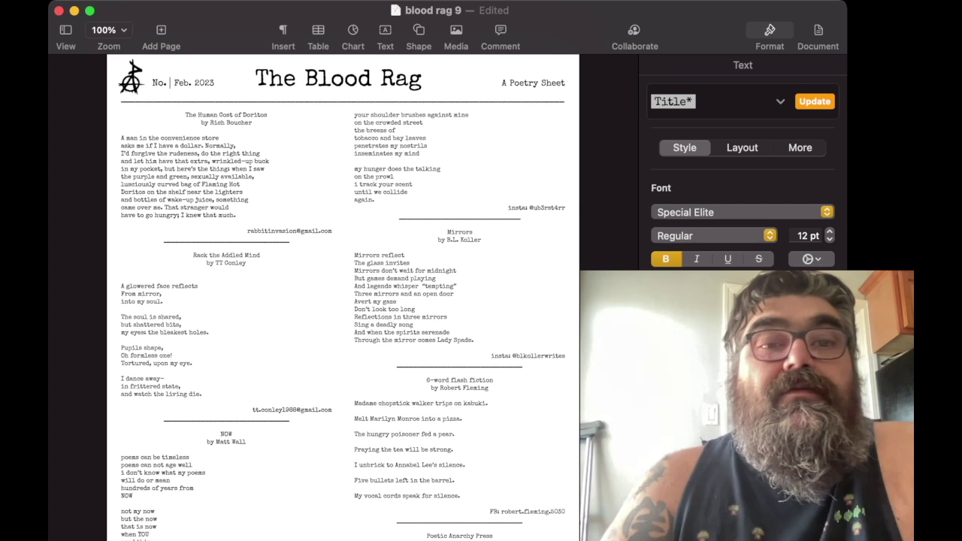
text(9)
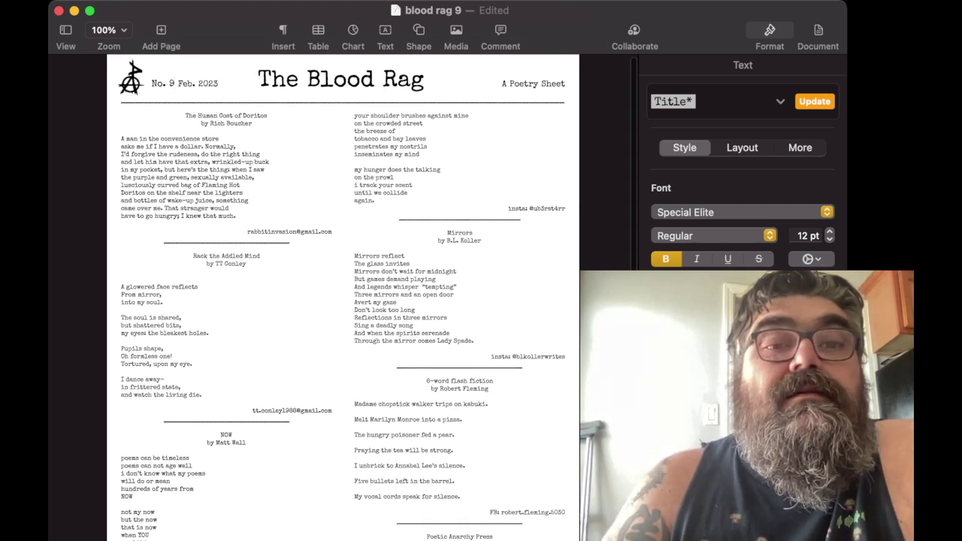
key(Right)
key(Right)
key(Right)
key(BackSpace)
key(BackSpace)
key(BackSpace)
key(BackSpace)
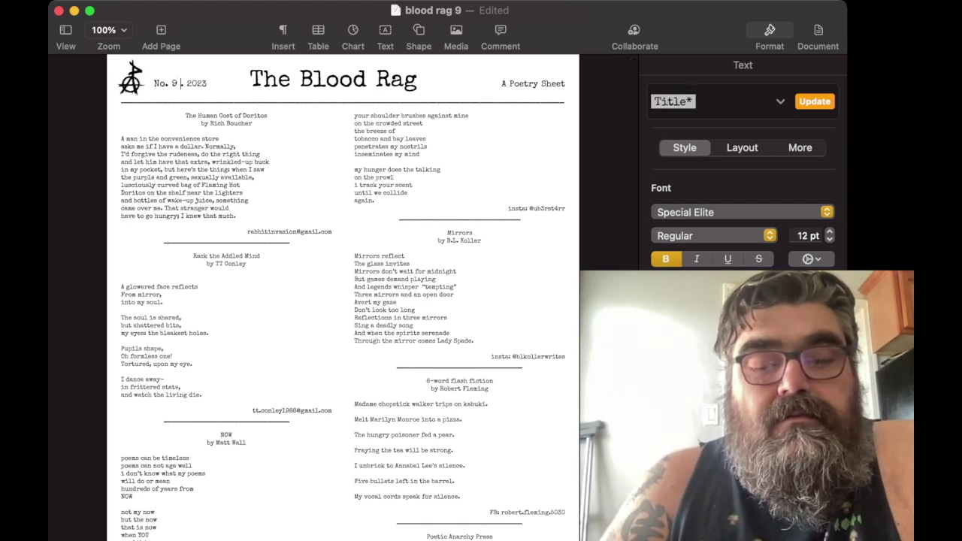
text(Mar.)
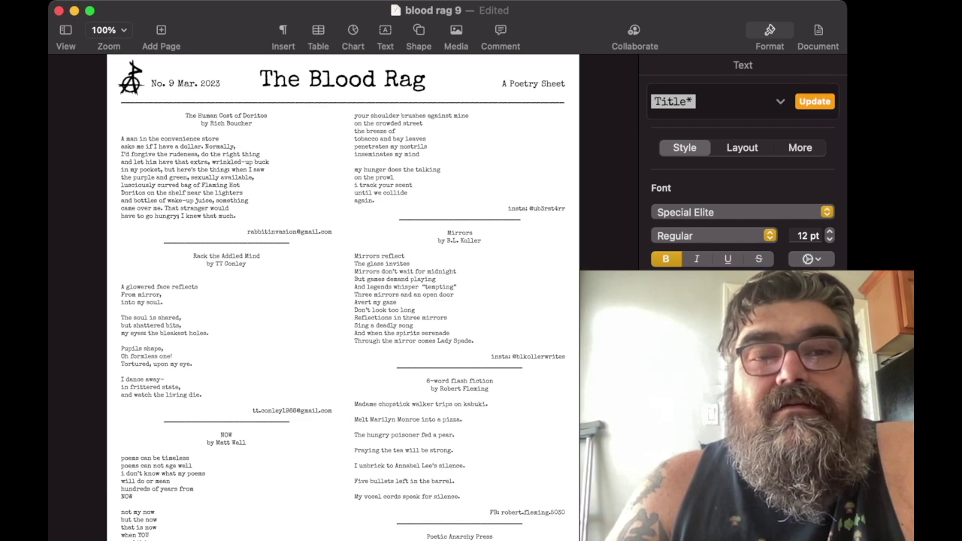
scroll(343, 301, down, 2)
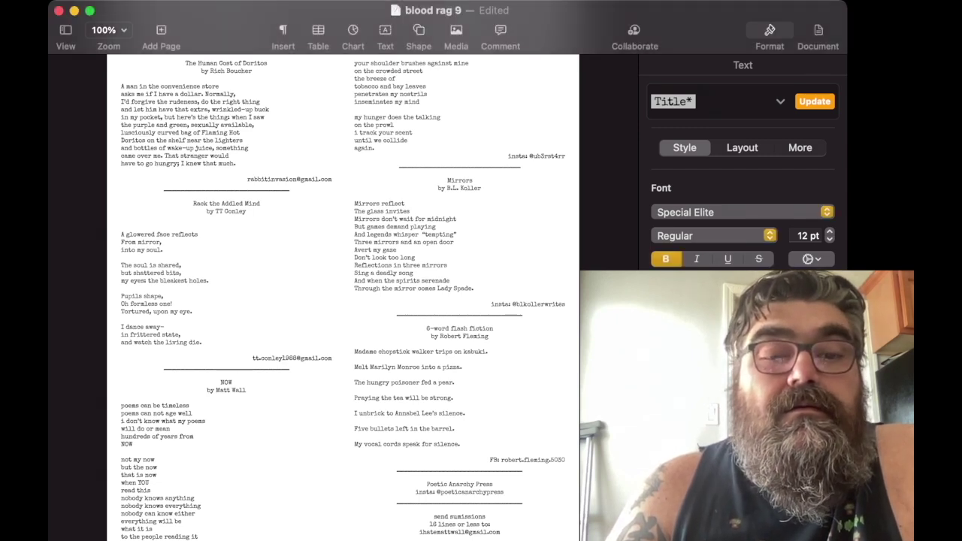
drag(201, 537, 121, 406)
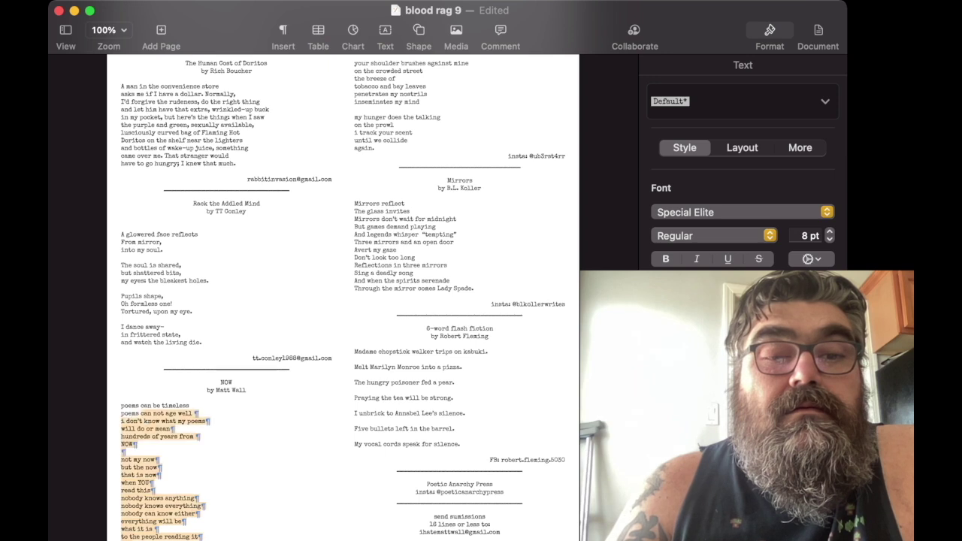
Paste the Melvin poem over NOW, shrink it to 8 pt, and title it Melvin.
text(Melvin was on acid Melvin was on shrooms Melvin was on MDMA Melvin had a great conversation with the potato Melvin fell in love with the potato Melvin took the potato in the bathroom Melvin fucked himself with the potato Melvin kept the potato on his nightstand Melvin loved that potato Melvin and that potato were in a relationship  i looked at that potato many times i saw how Melvin looked at that potato many times i no longer talk to Melvin)
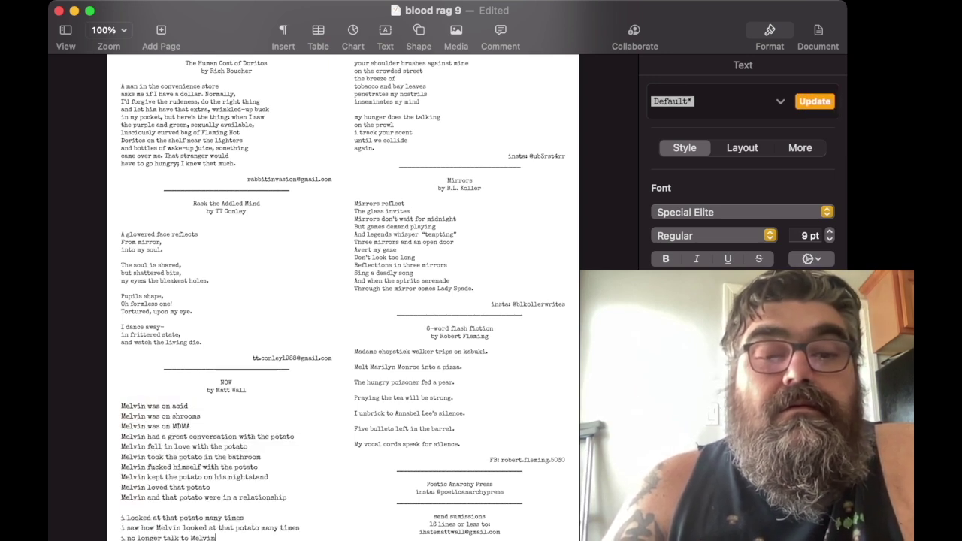
key(alt+shift+Up)
key(alt+shift+Up)
key(alt+shift+Up)
key(alt+shift+Up)
key(alt+shift+Up)
key(alt+shift+Up)
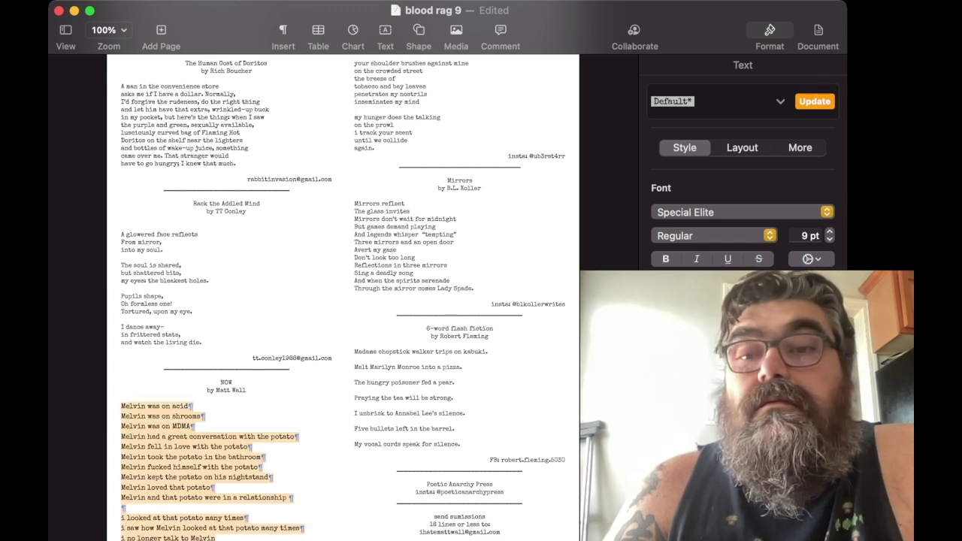
key(super+minus)
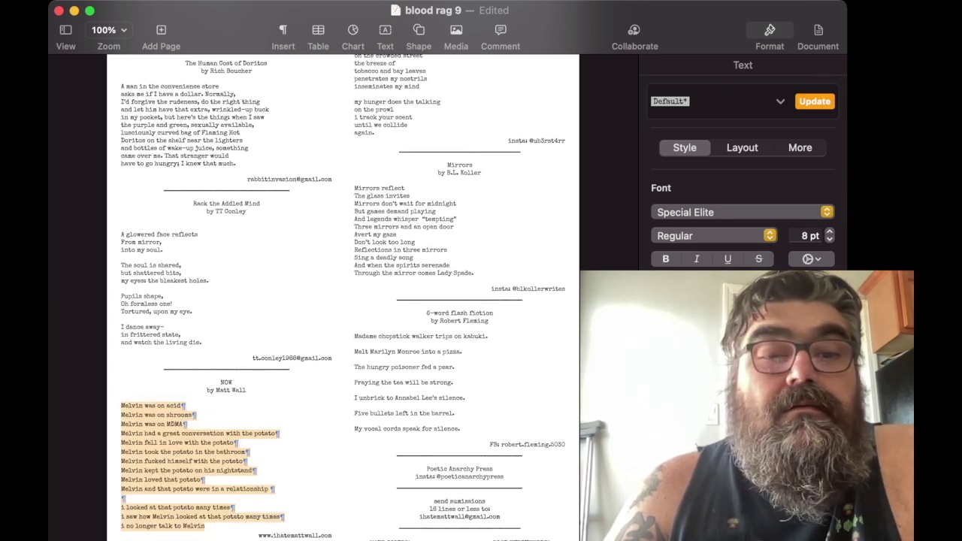
click(192, 414)
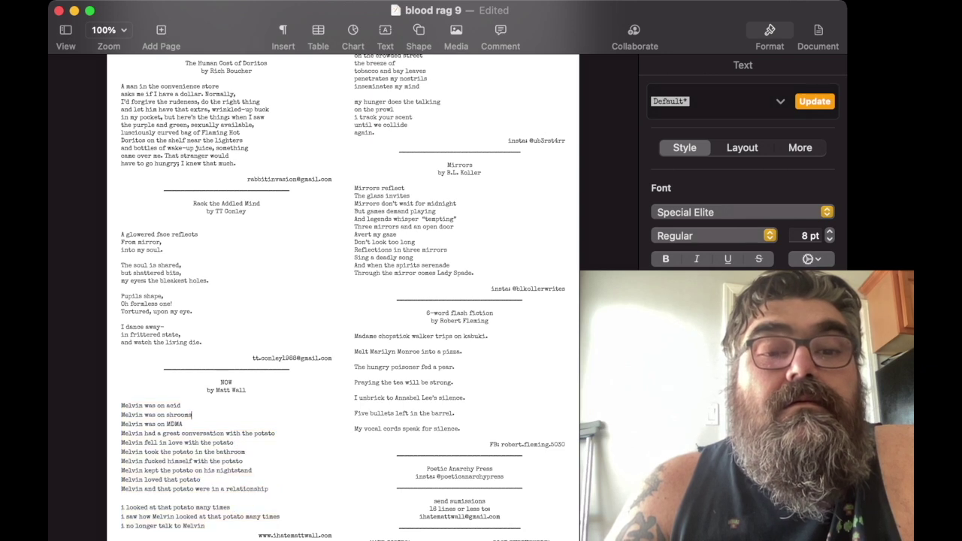
click(234, 383)
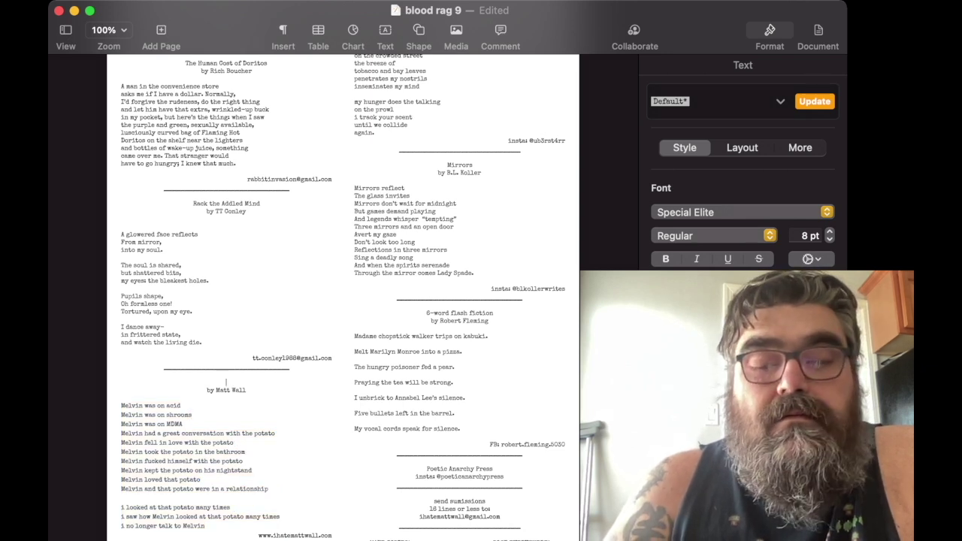
text(Melvin)
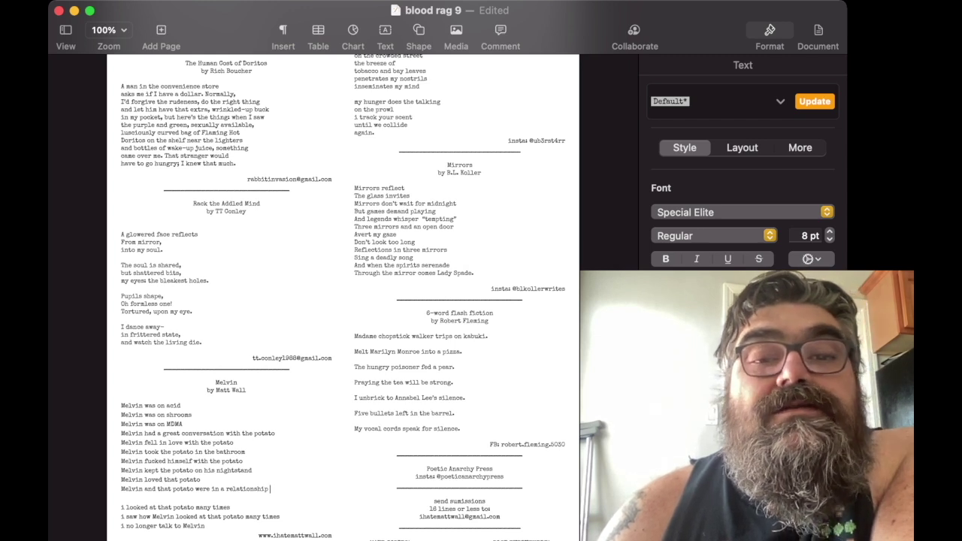
Fetch the next poem and select the six-word flash fiction lines.
key(super+Tab)
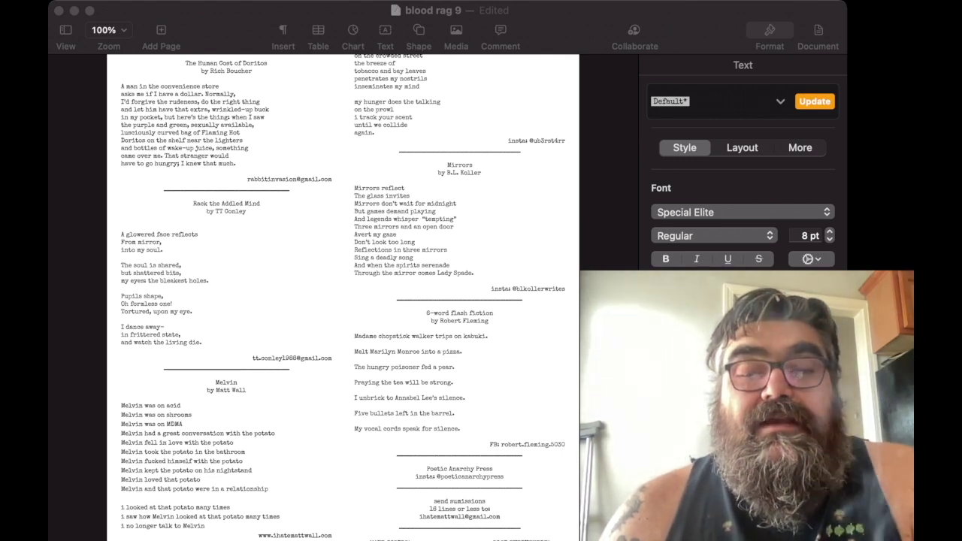
key(super+Tab)
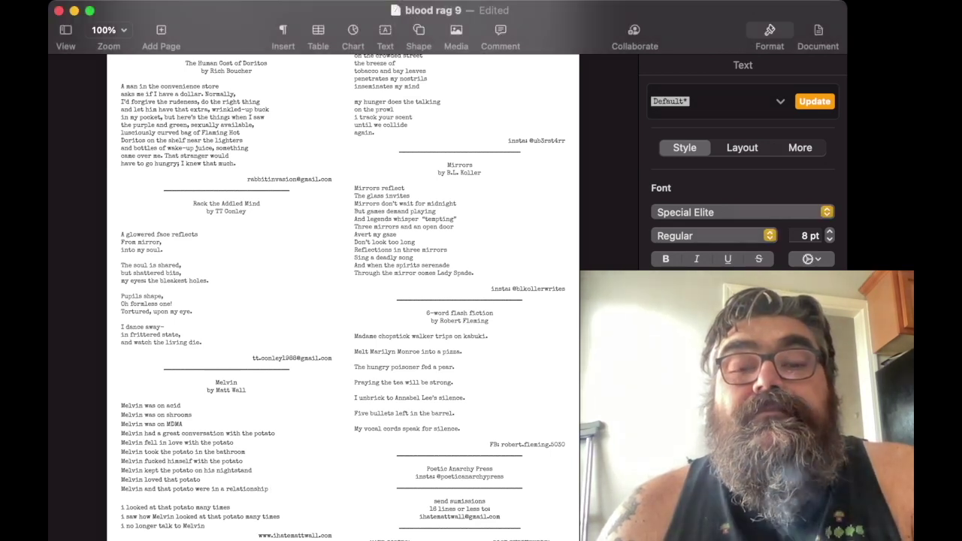
mouse_move(460, 429)
mouse_down()
mouse_move(355, 382)
mouse_move(355, 336)
mouse_up()
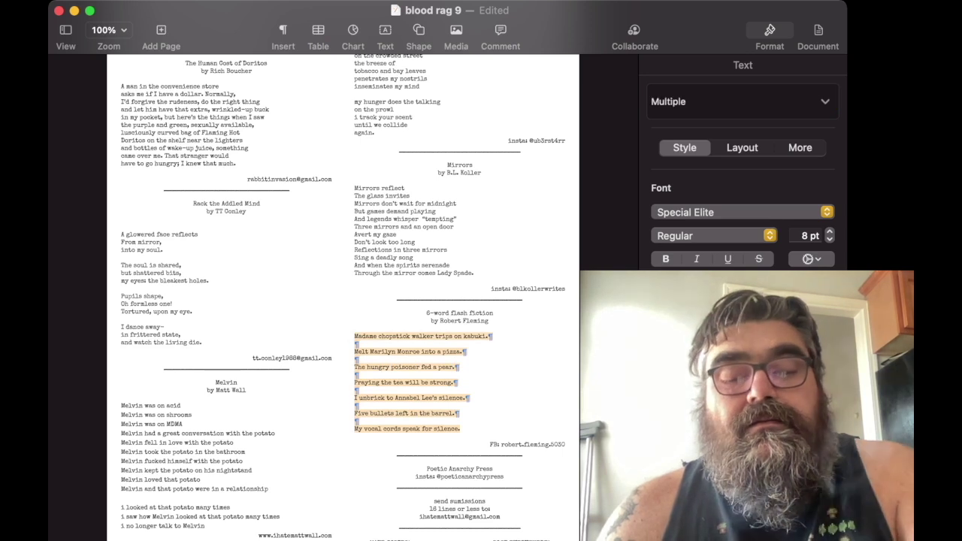
Paste the Robert Fleming poem over the flash fiction in Special Elite 8 pt, removing its blank line.
text(love me love my curses cunt cock crap asshole shit tit  fuck me? marry me?)
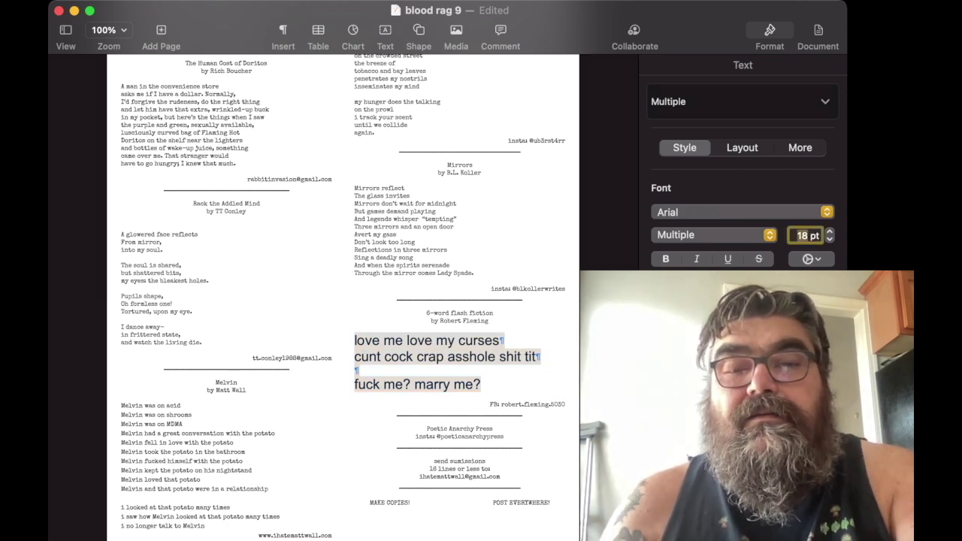
key(super+alt+shift+v)
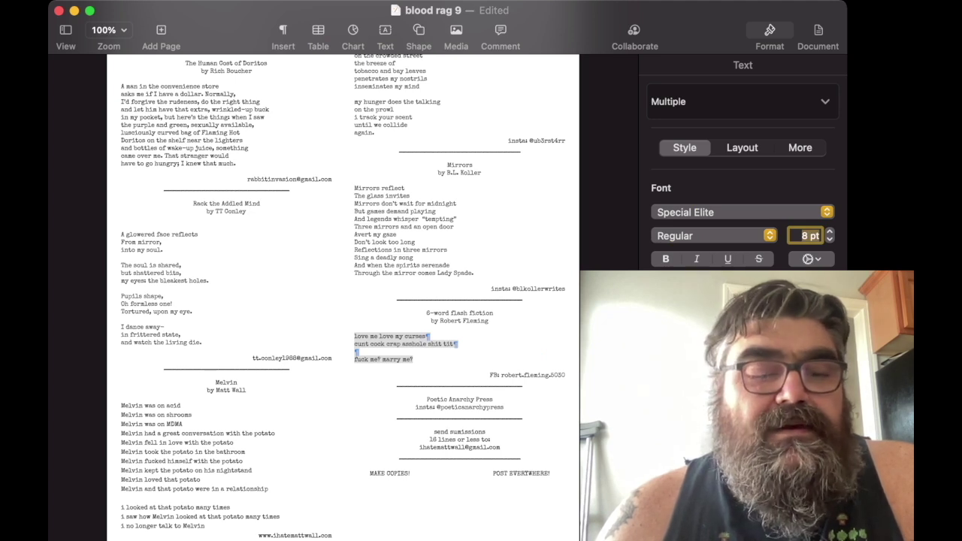
key(super+Tab)
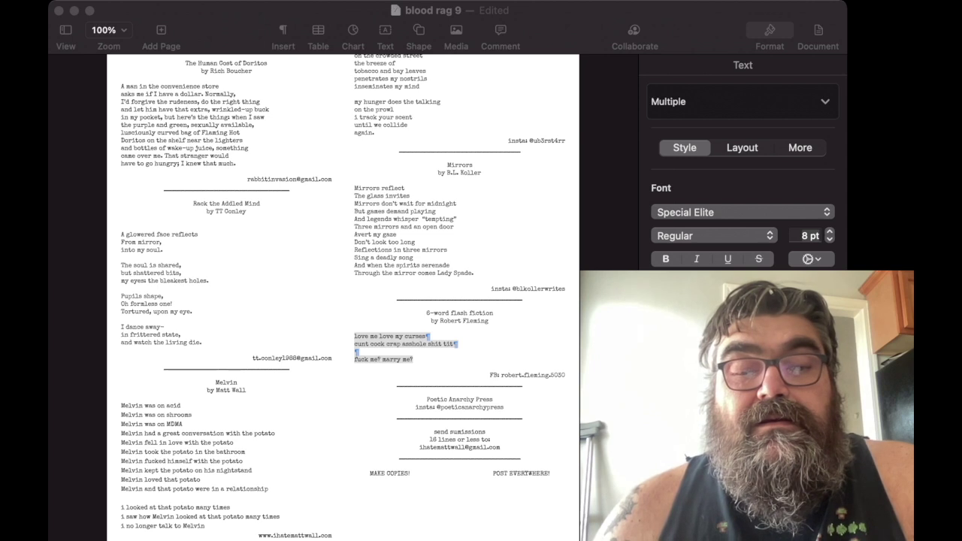
key(super+Tab)
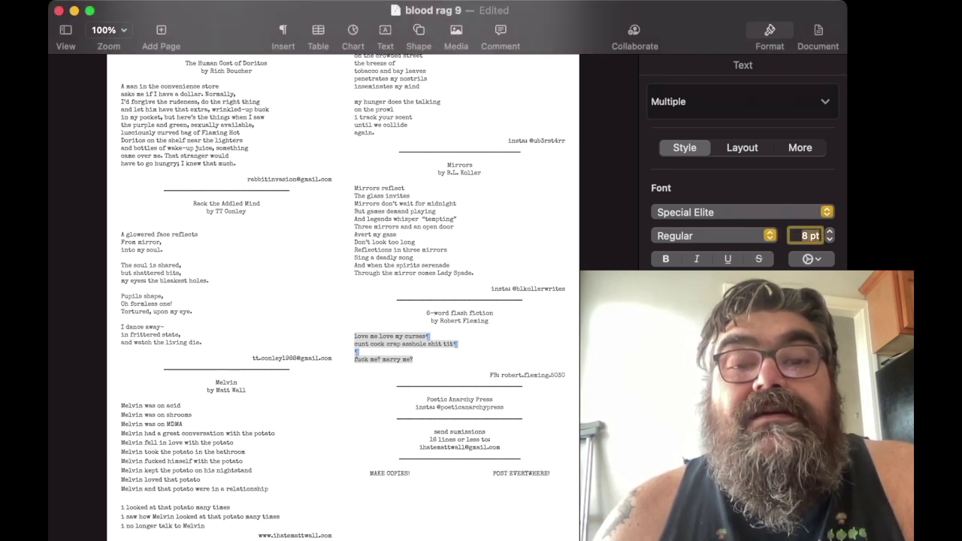
key(Return)
key(Left)
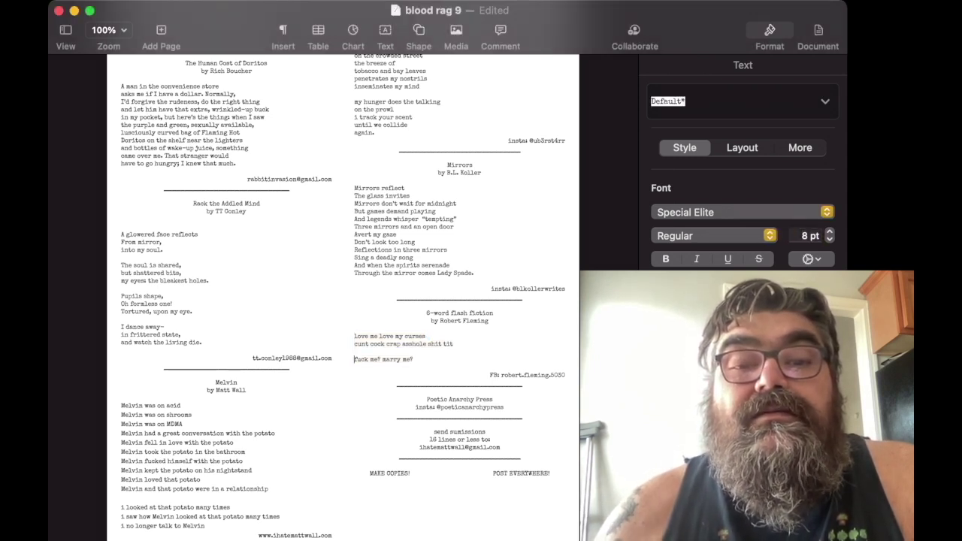
key(Down)
key(Down)
key(Down)
key(BackSpace)
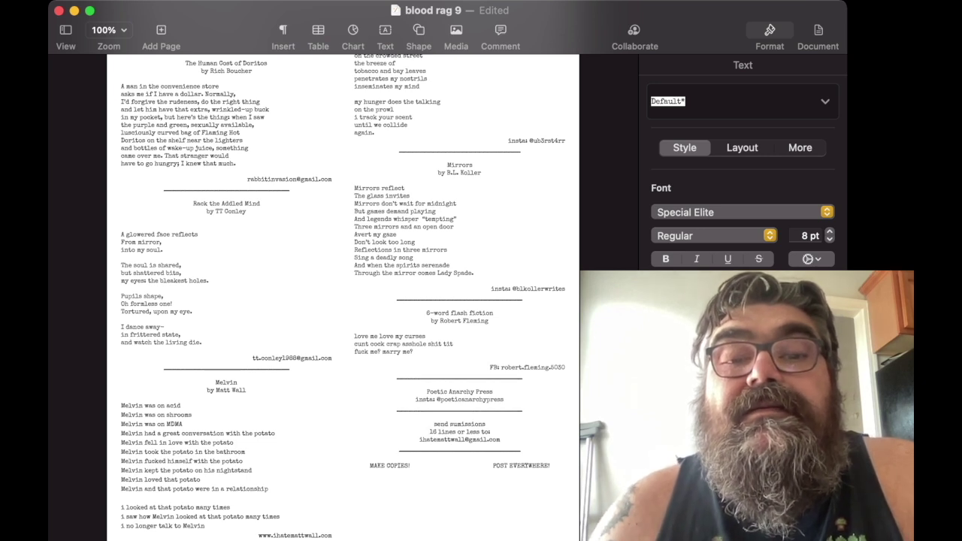
Retitle the six-word flash fiction heading to 'fuck me? marry me?'.
key(Up)
key(Up)
key(Up)
key(shift+End)
key(super+b)
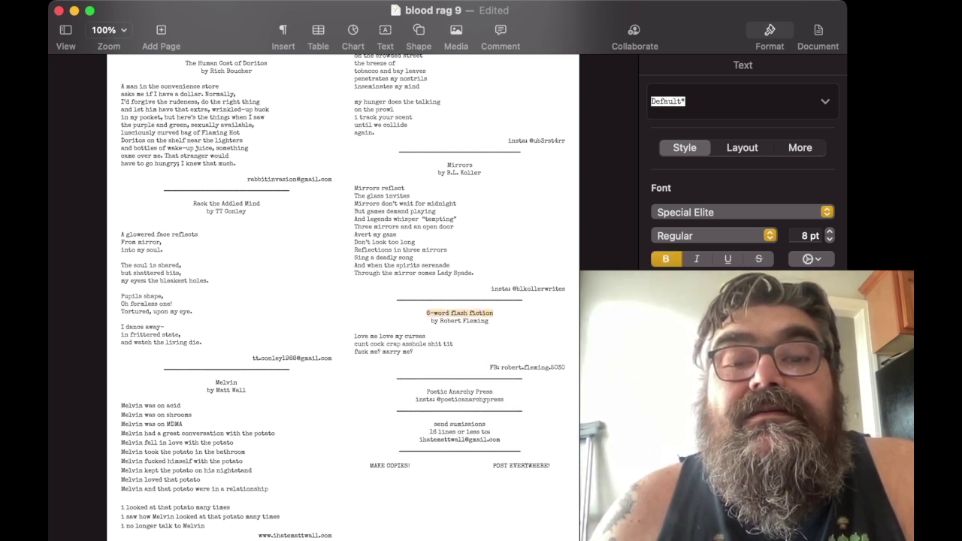
text(fuck me? m)
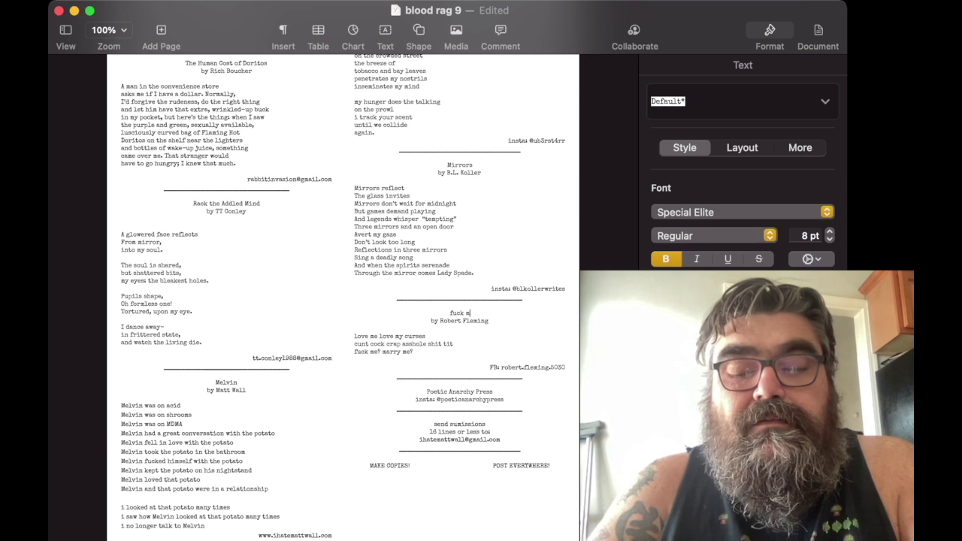
text(arry)
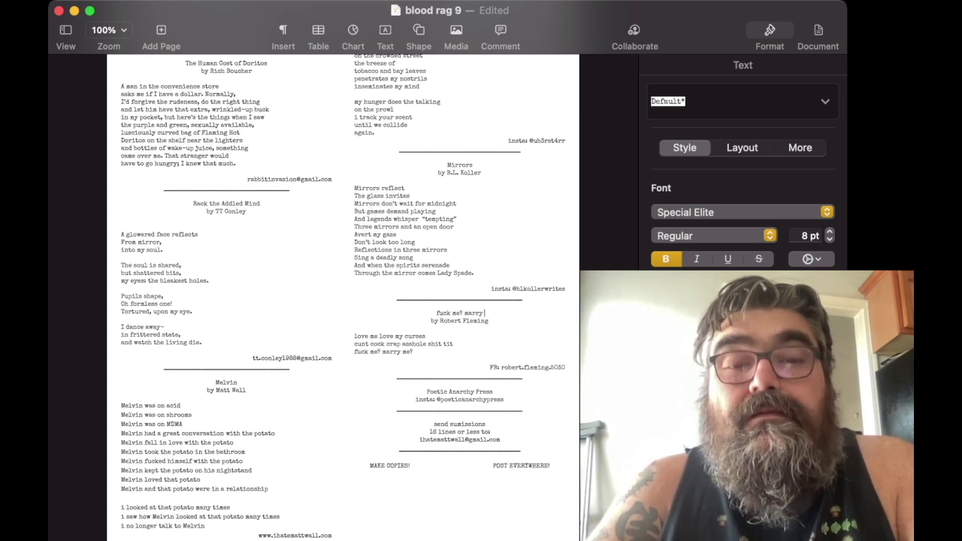
text( me?)
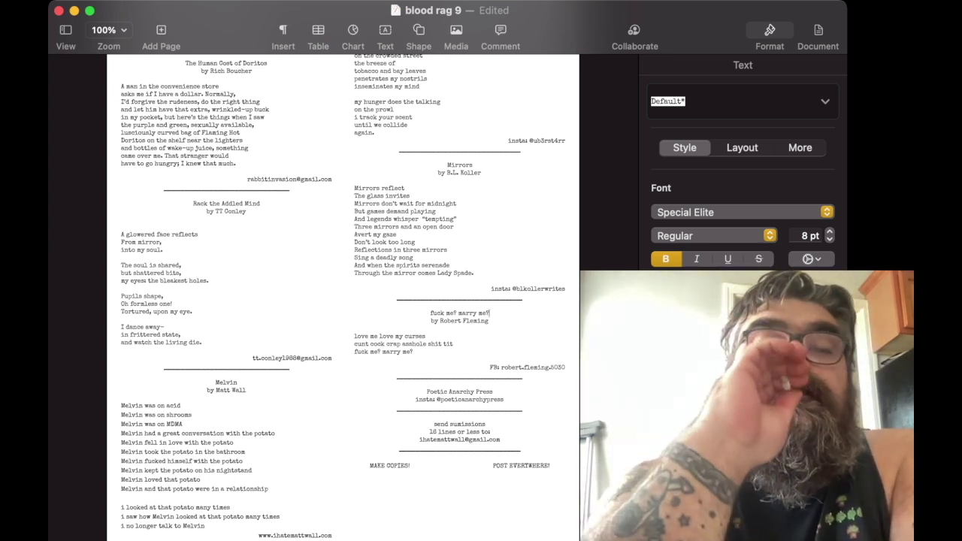
Copy the replacement poem and start selecting the Mirrors poem lines.
key(super+Tab)
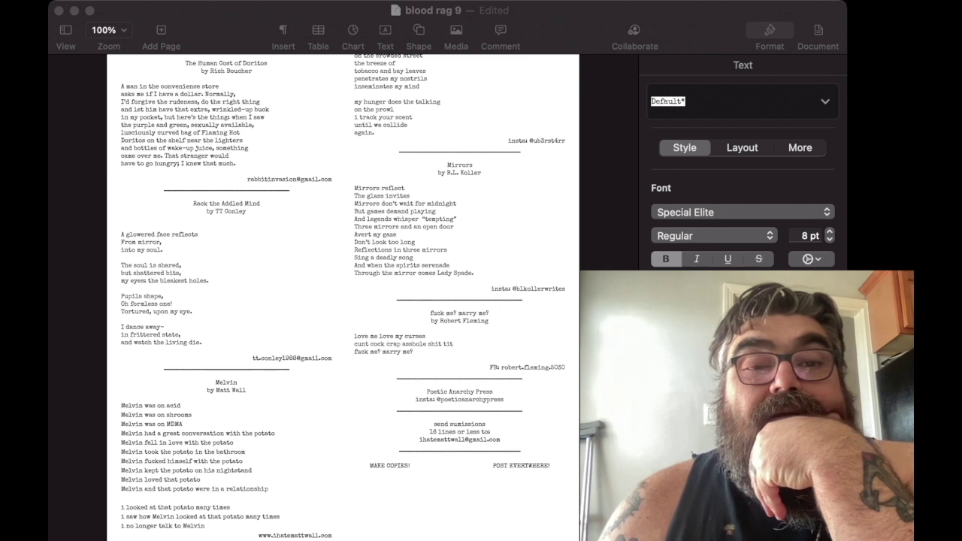
key(super+Tab)
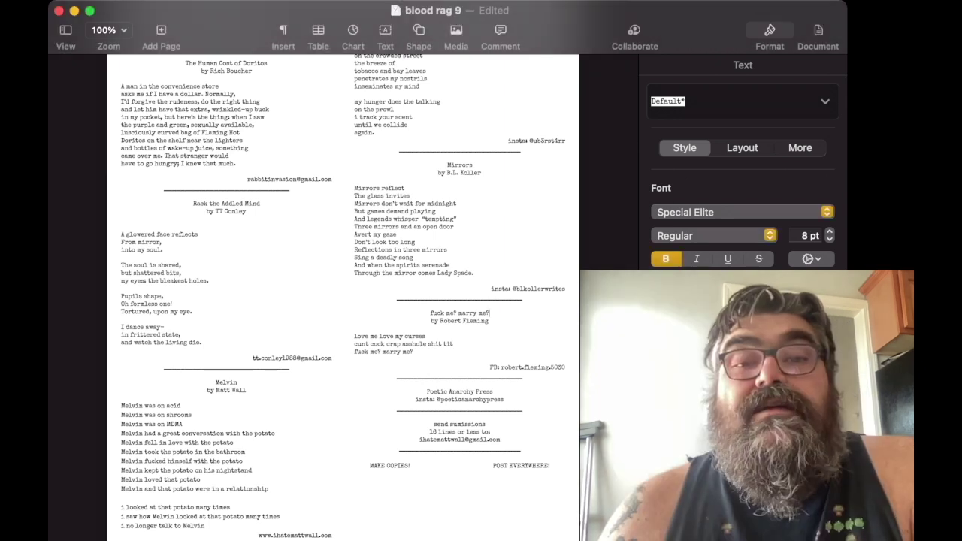
key(shift+Up)
Paste the writers block poem over Mirrors and set it in Special Elite 8 pt.
key(shift+Up)
key(shift+Up)
key(shift+Up)
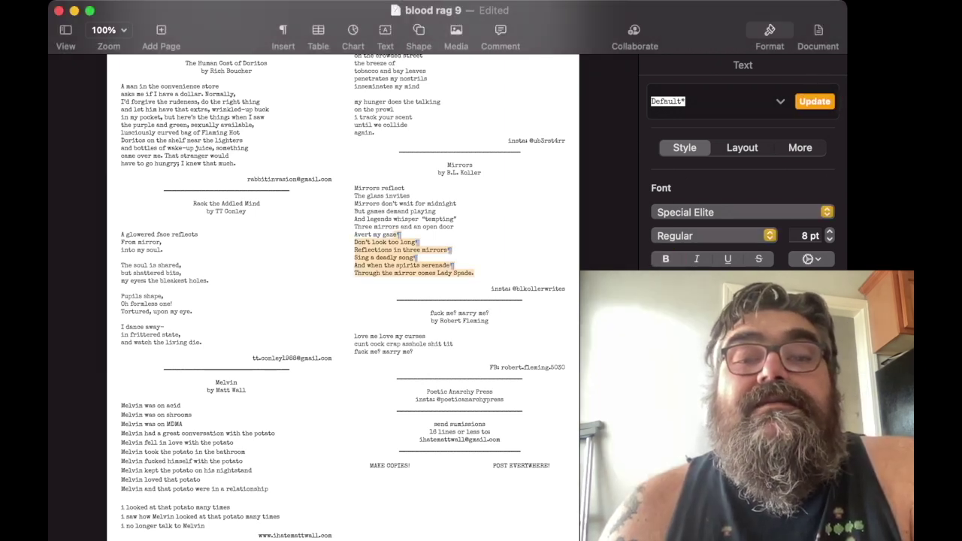
key(shift+Up)
key(shift+Up)
key(shift+Up)
key(shift+Up)
key(shift+Up)
key(shift+Up)
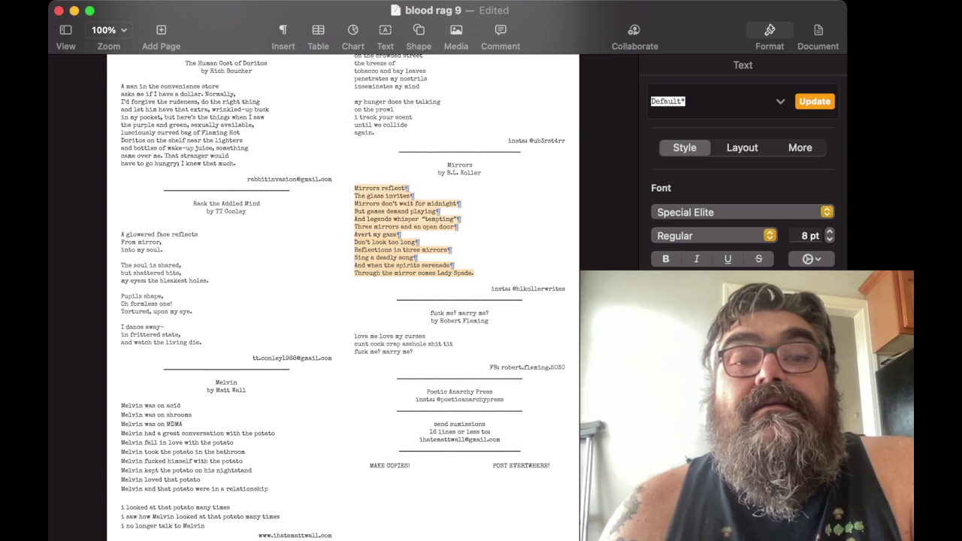
text(writers block  Write what you know That’s what they say But what I know isn’t selling And I’ve got bills to pay. Romance sells and I could work with that perhaps? Gone are the glitz and the gore Writers block won’t let me soar. The horrors that I love Ghosts of the royals with stories to tell Can’t settle the score with my bank account This isn’t normals writers block. I’m full of ideas Just ones that sell well through September through December. And the crushing reality of this writers block is what I love writing wont put food on the table. Writers block broke my heart tonight.)
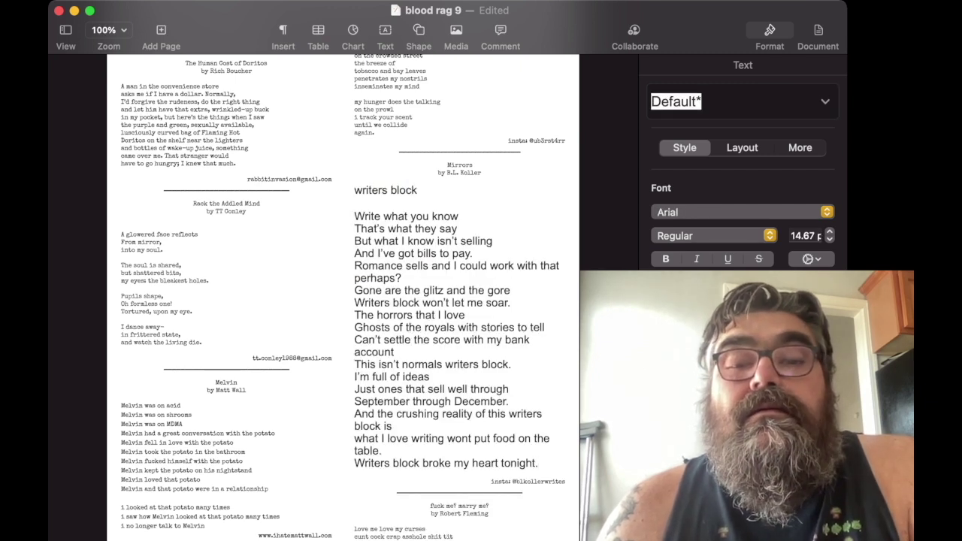
key(shift+Up)
key(shift+Up)
key(shift+Up)
key(shift+Up)
key(shift+Up)
key(shift+Up)
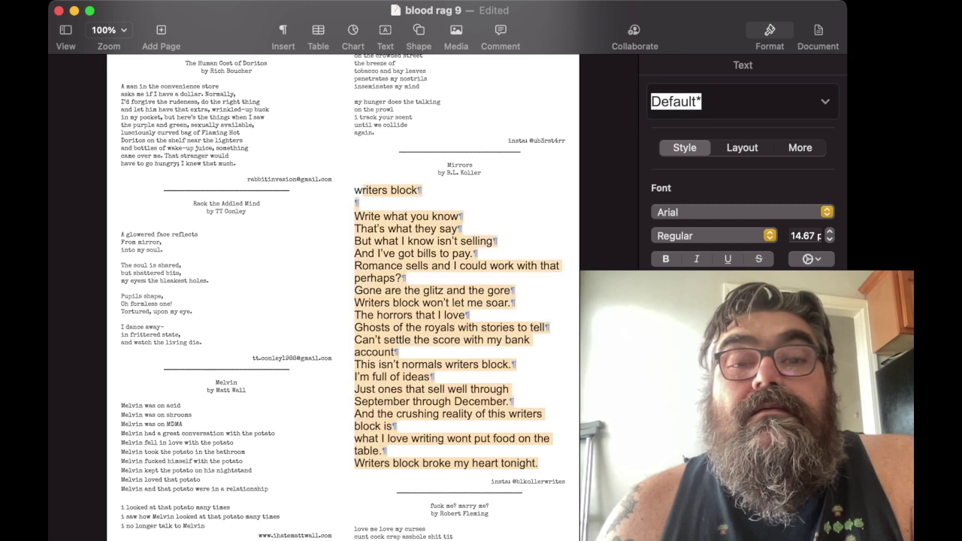
key(shift+Up)
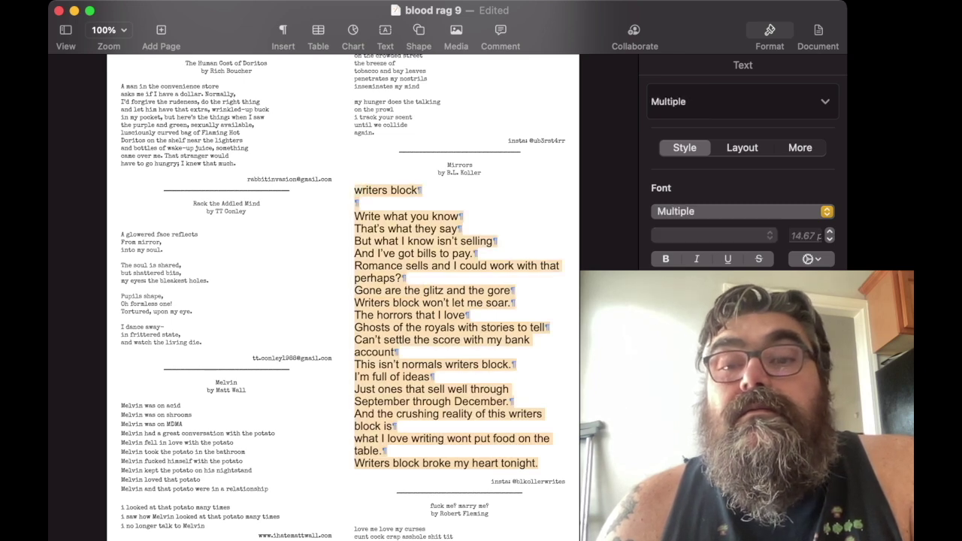
key(super+alt+v)
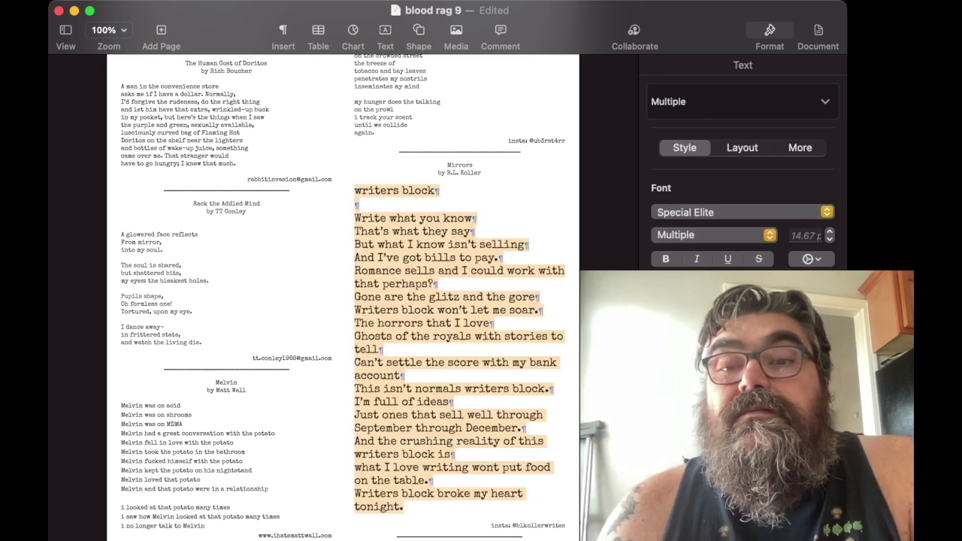
click(804, 236)
text(8)
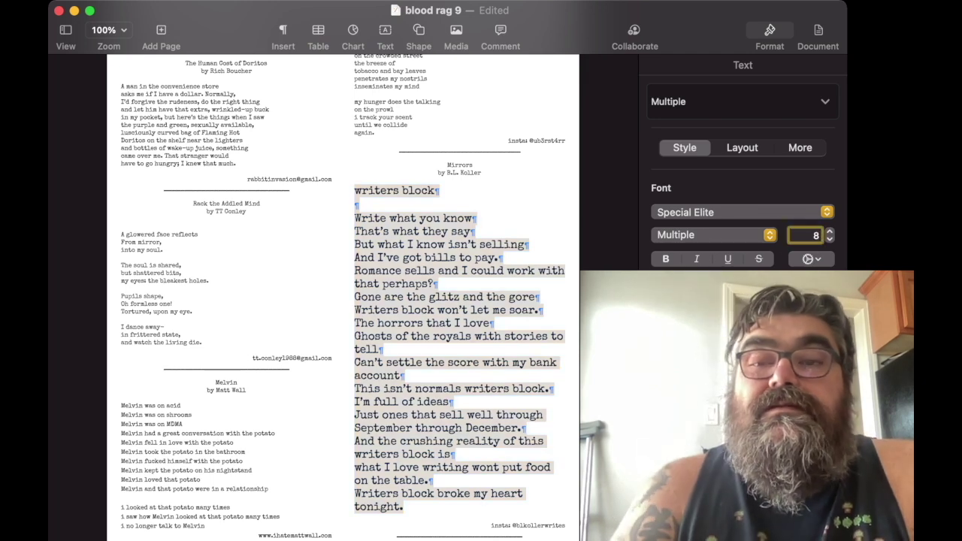
key(Return)
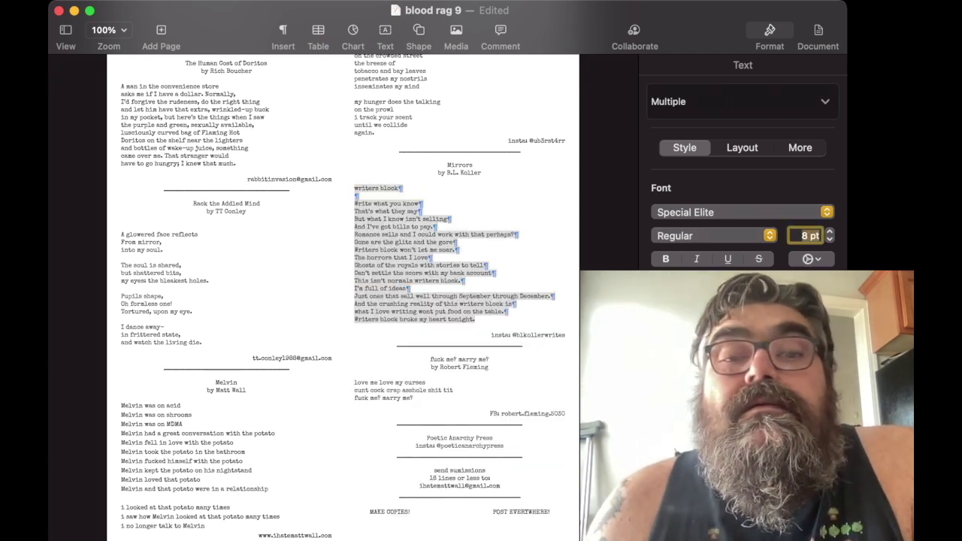
Rename the Mirrors title to writers block and remove the blank line above the poem.
click(419, 212)
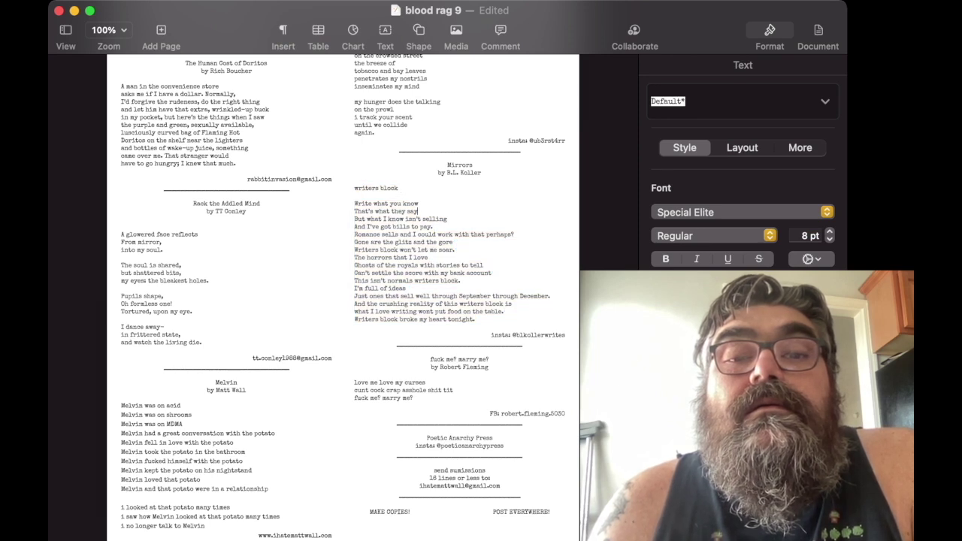
double_click(459, 164)
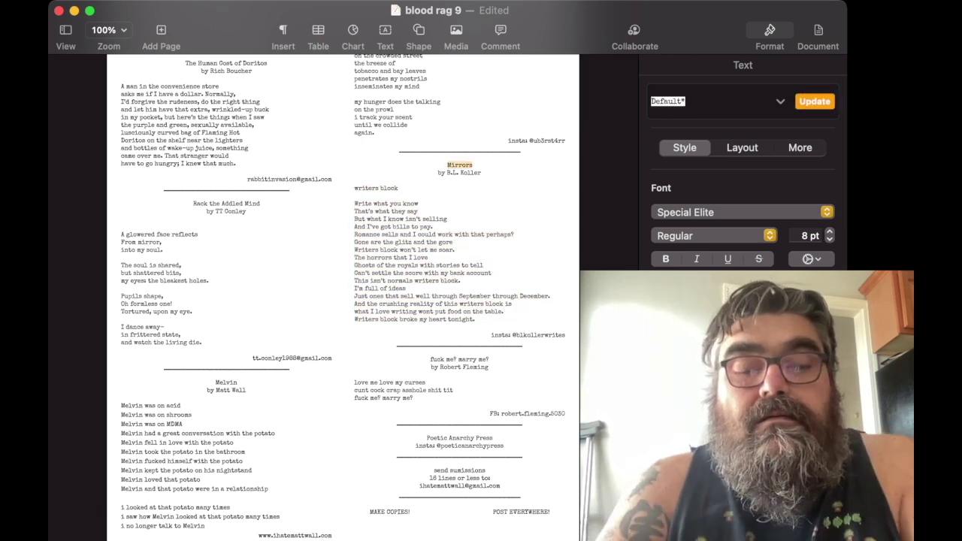
text(writer's blo)
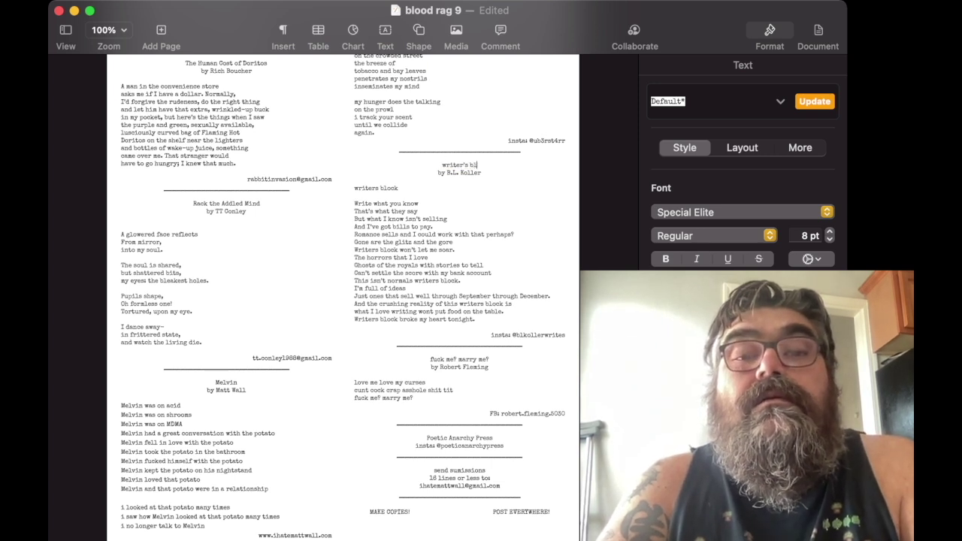
text(ck)
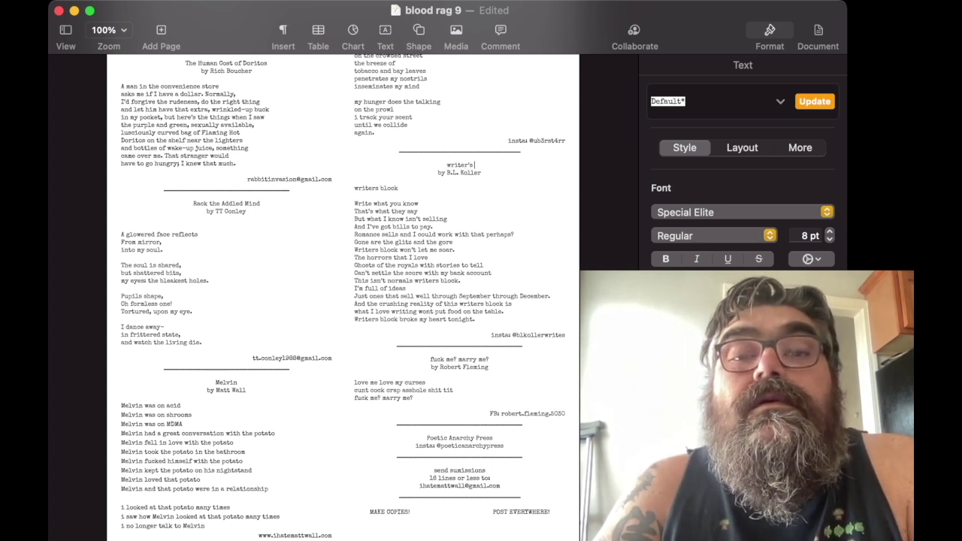
text(s b)
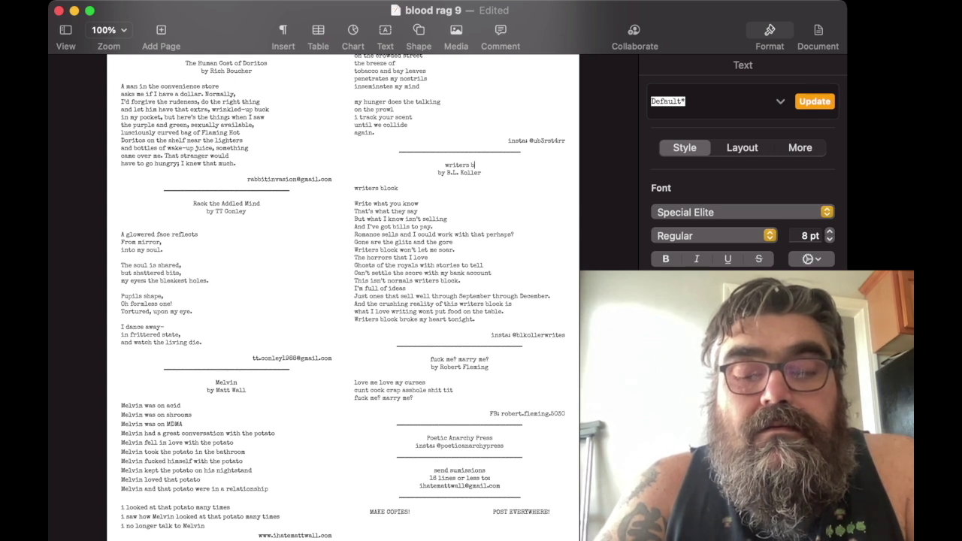
text(lock)
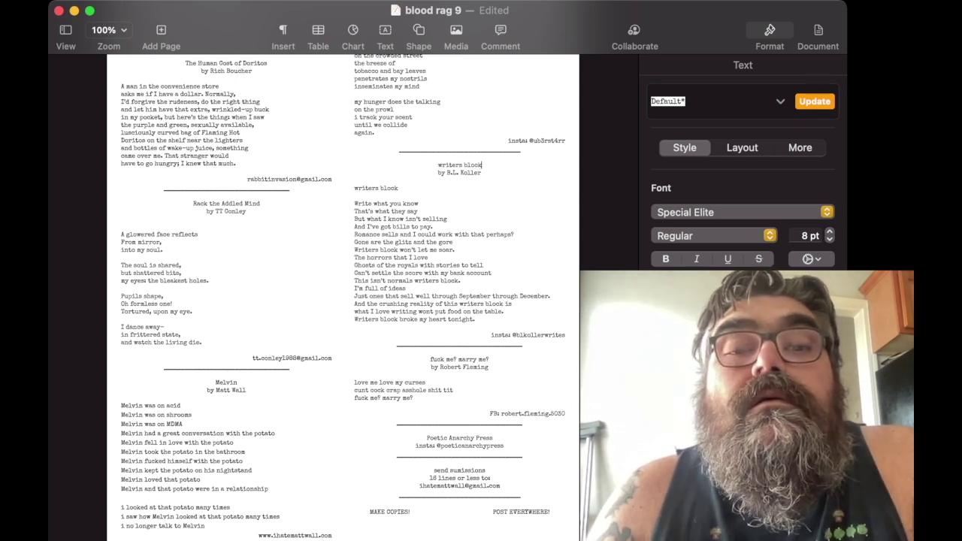
key(BackSpace)
key(BackSpace)
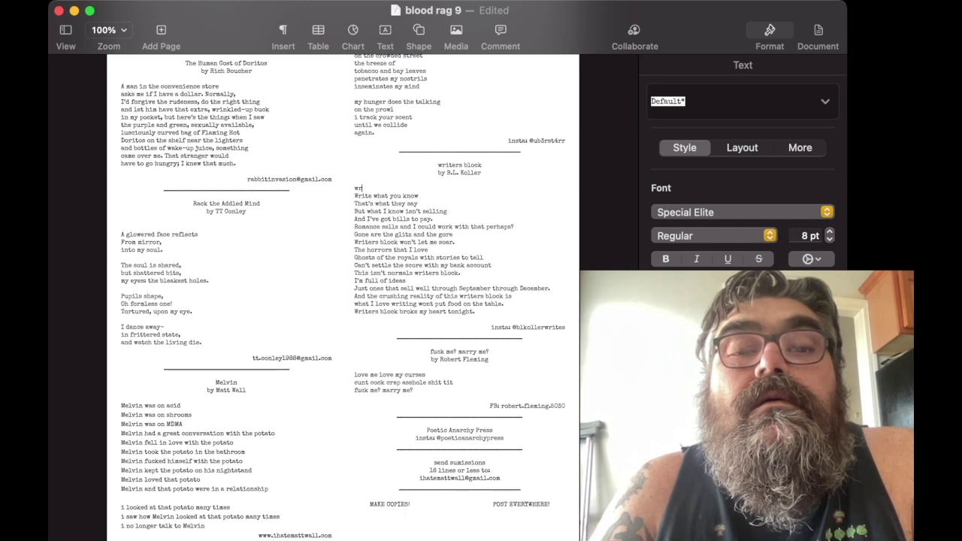
key(BackSpace)
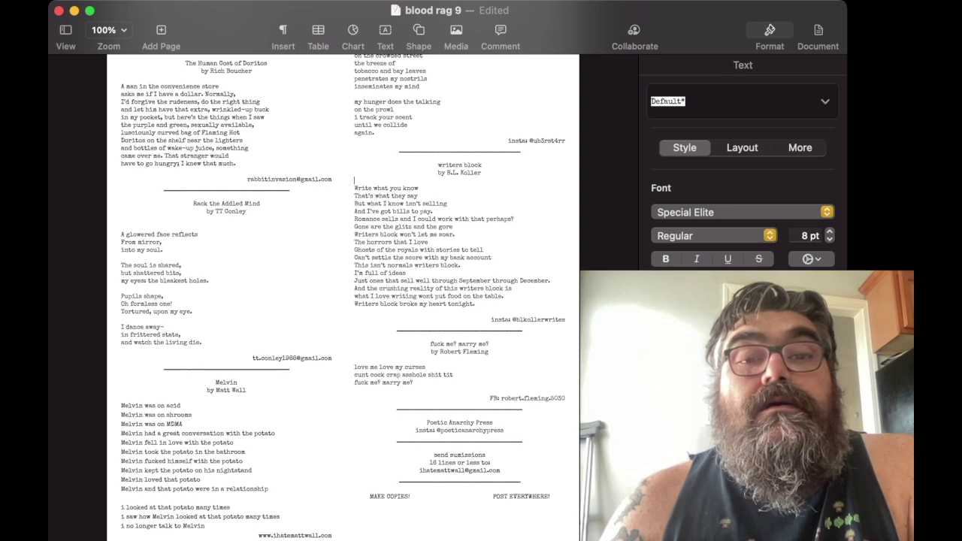
key(super+a)
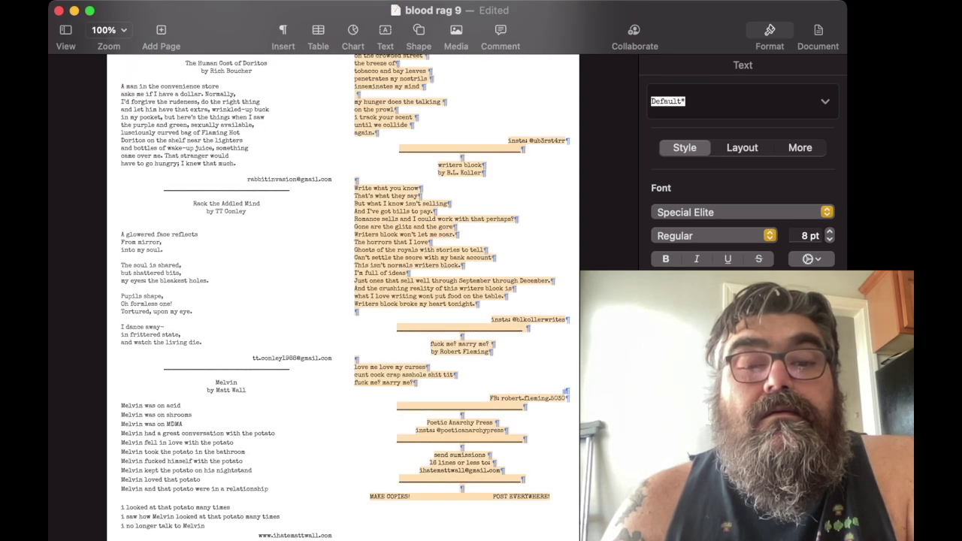
Paste the squirming poem over the top-right poem and size it to 8 pt.
key(shift+Up)
key(shift+Up)
key(shift+Up)
key(shift+Up)
key(shift+Up)
key(shift+Up)
key(shift+Up)
key(shift+Up)
key(shift+Up)
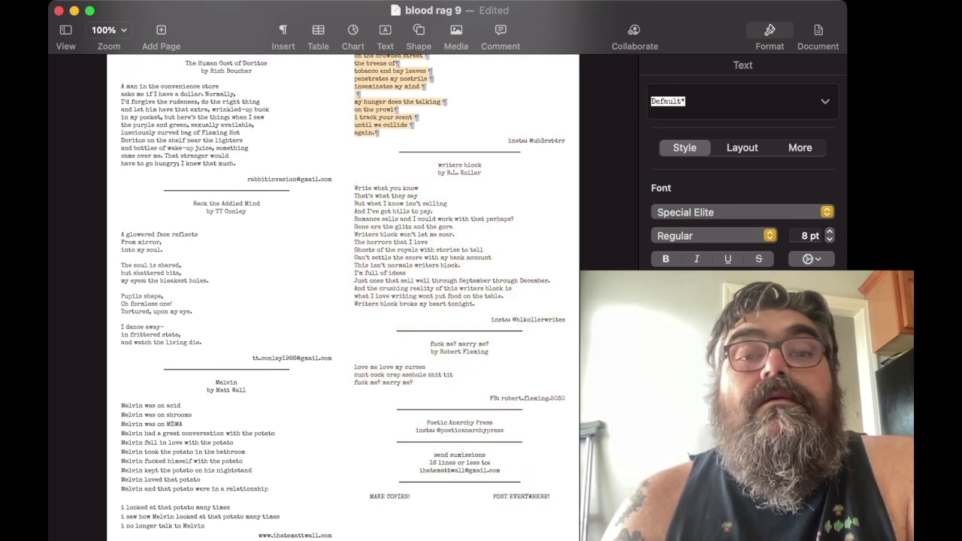
key(super+v)
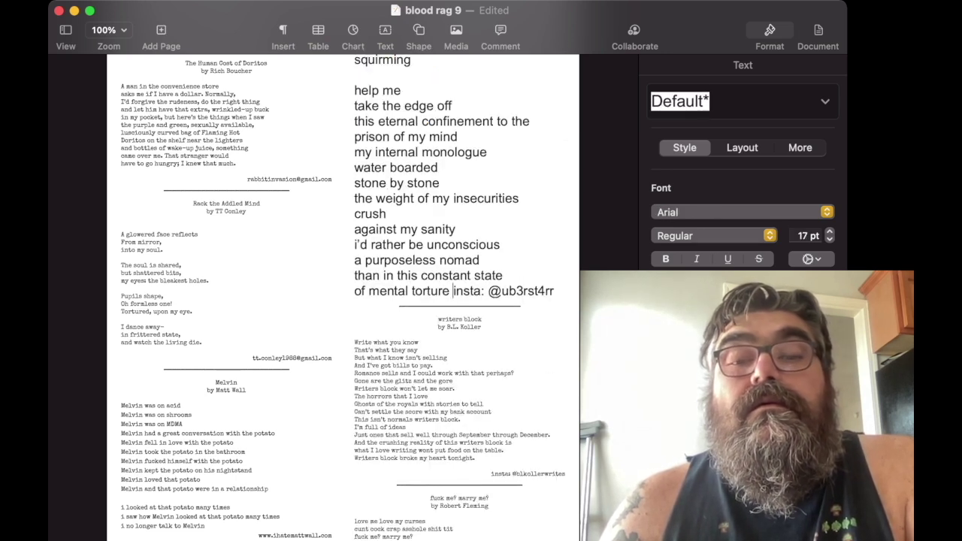
key(shift+Up)
key(shift+Up)
key(shift+Up)
key(shift+Up)
key(shift+Up)
key(shift+Up)
key(super+a)
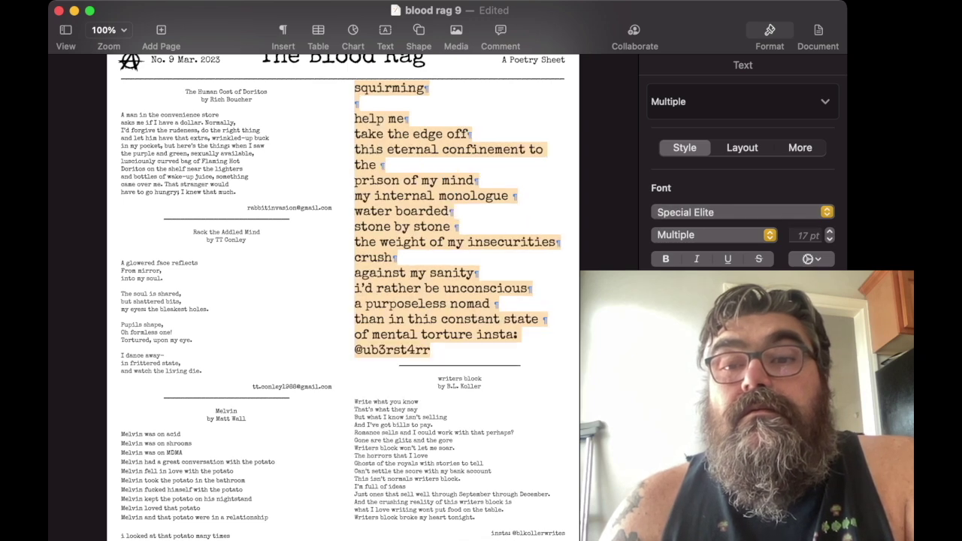
click(808, 236)
text(8)
key(Return)
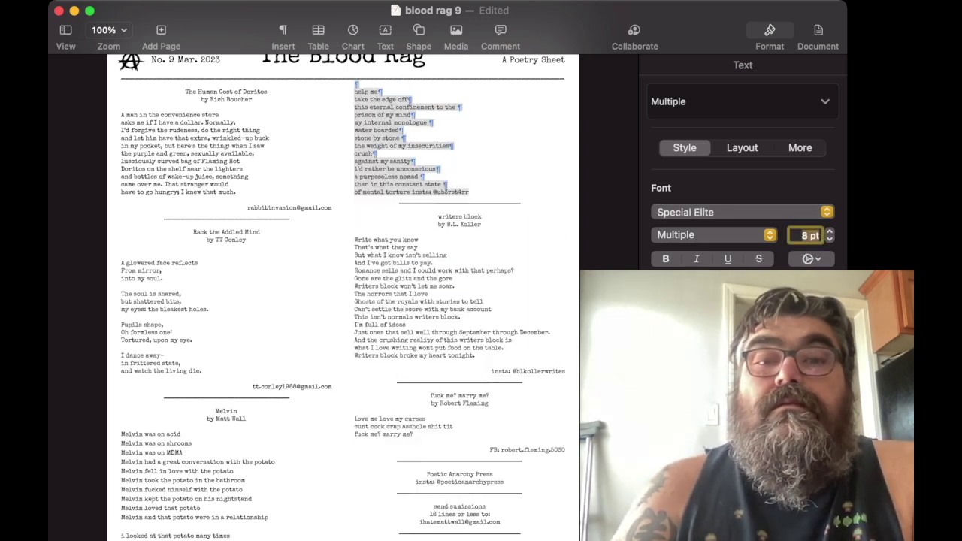
scroll(343, 301, down, 1)
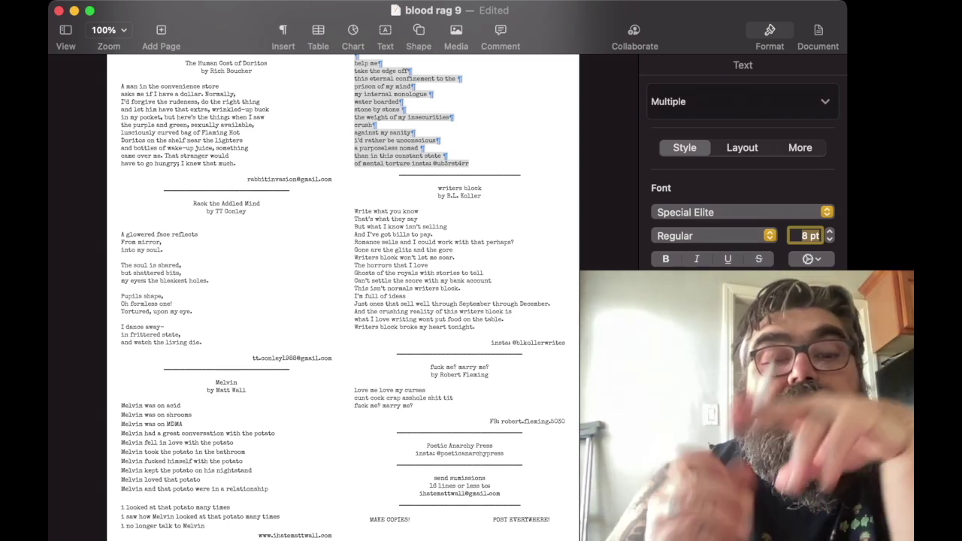
key(Return)
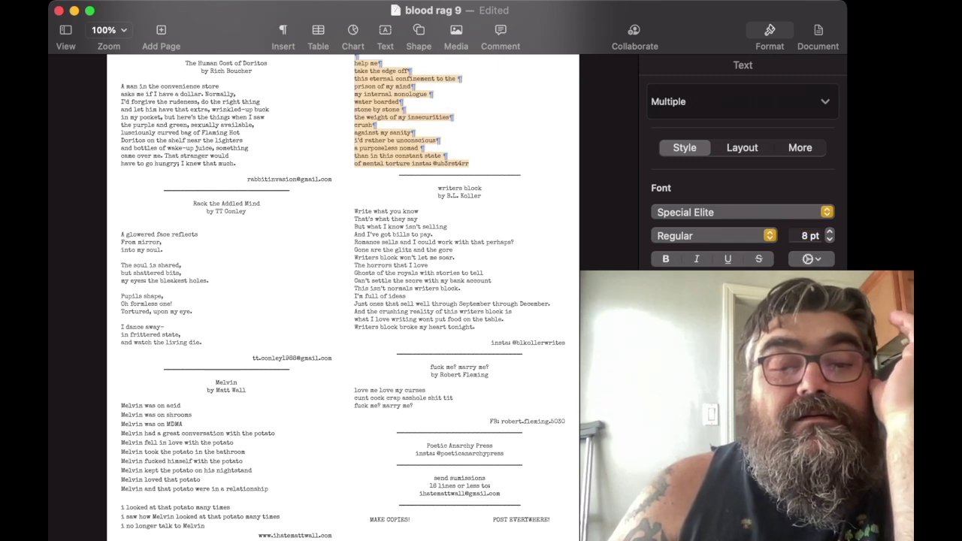
key(Right)
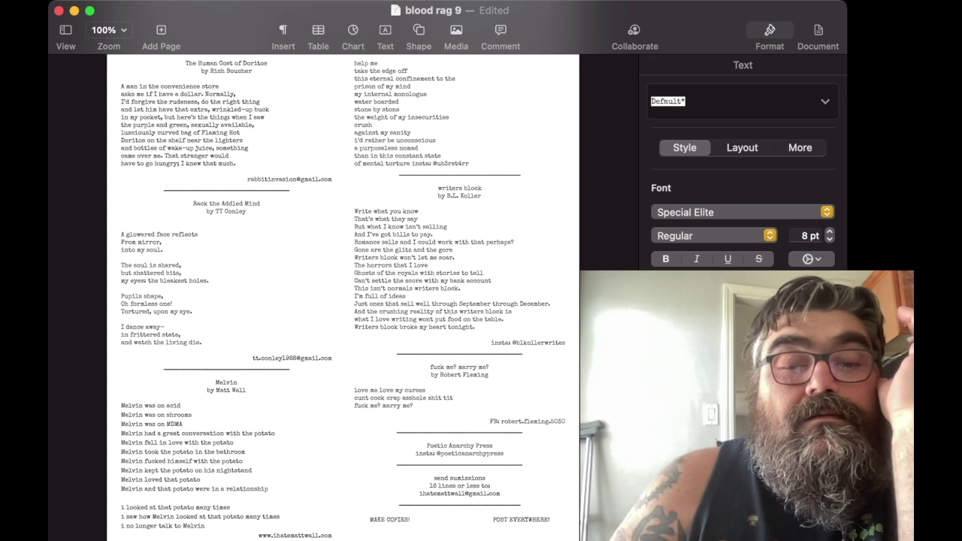
Add a blank line above the squirming title and right-align the insta credit on its own line.
key(super+b)
scroll(343, 301, up, 1)
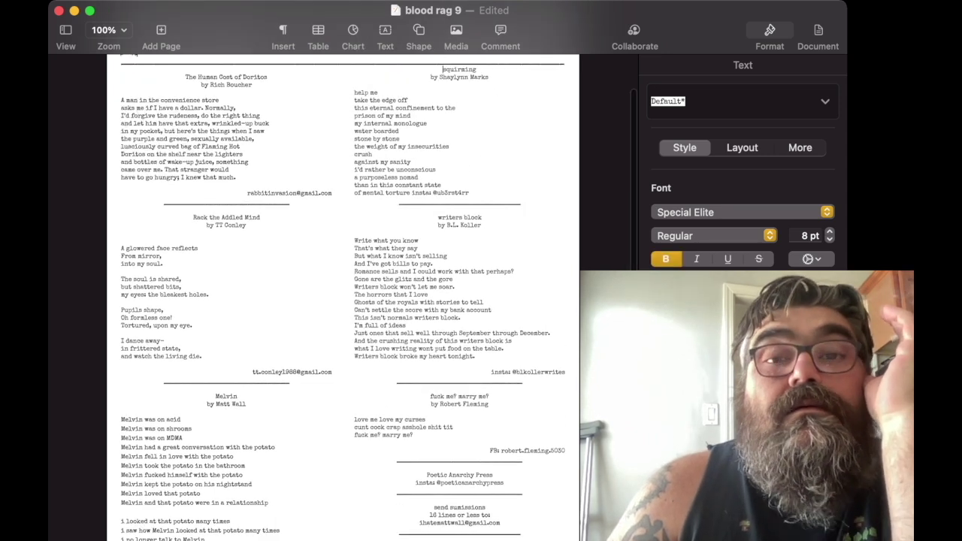
key(Return)
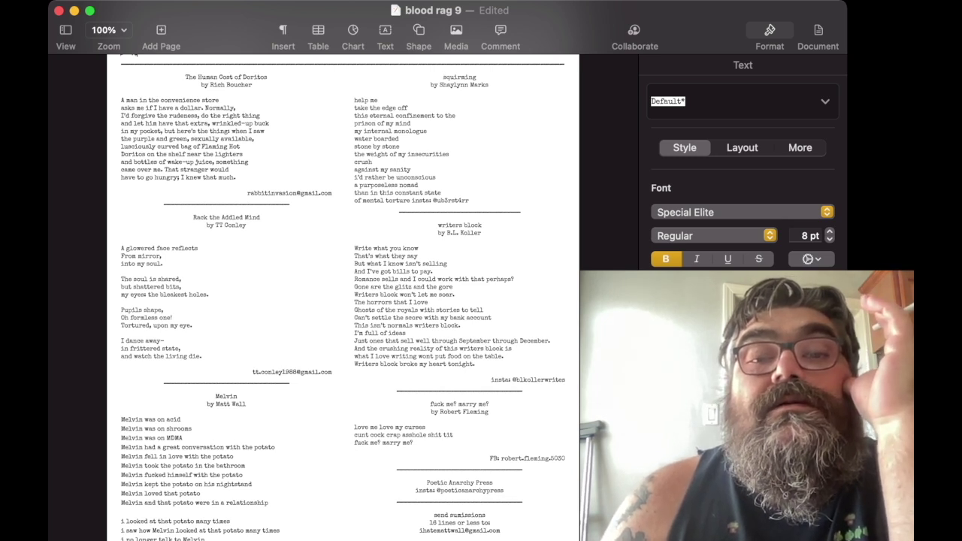
key(Return)
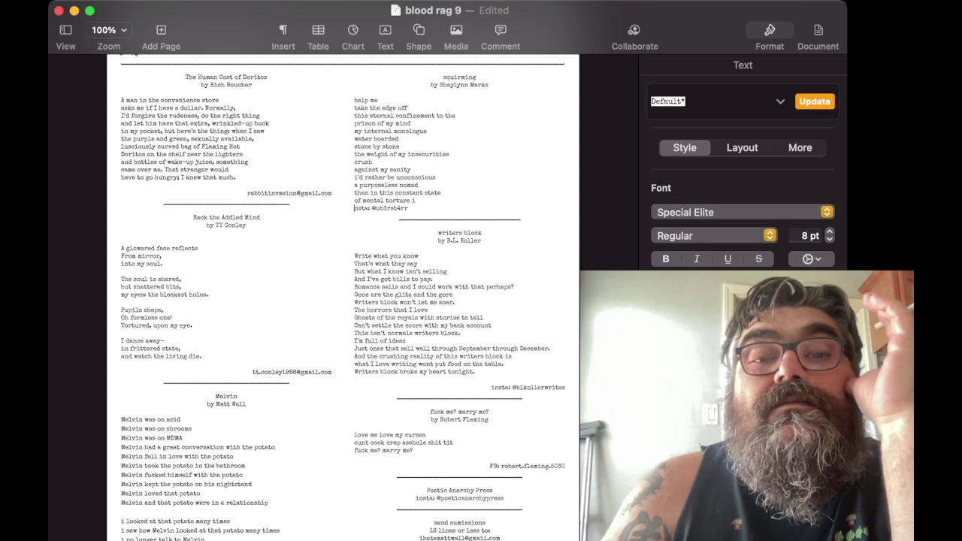
key(BackSpace)
key(Return)
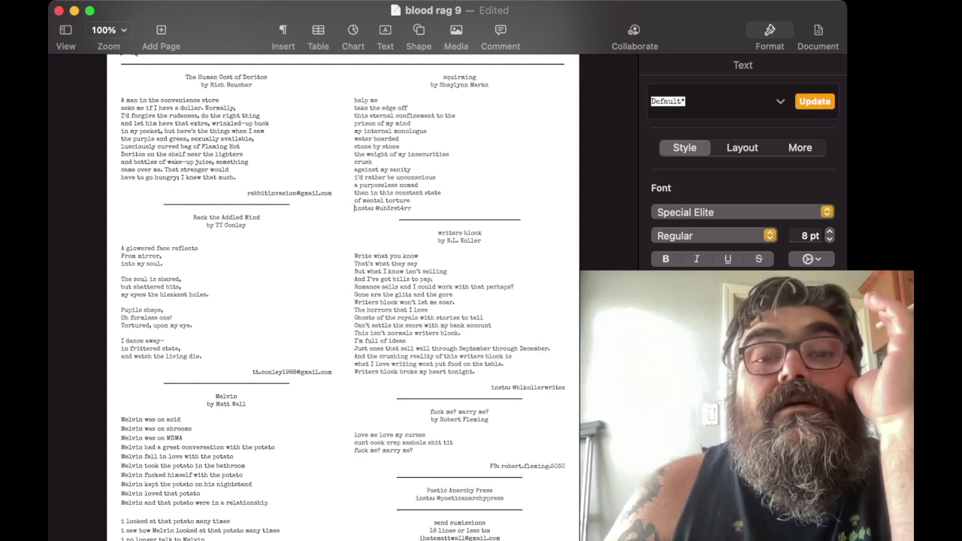
key(super+braceright)
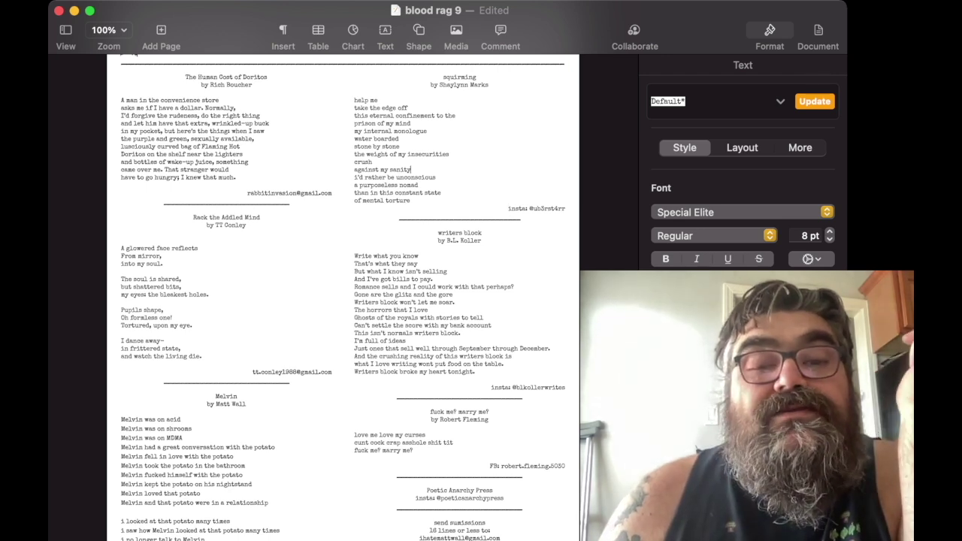
key(Up)
key(Up)
key(Up)
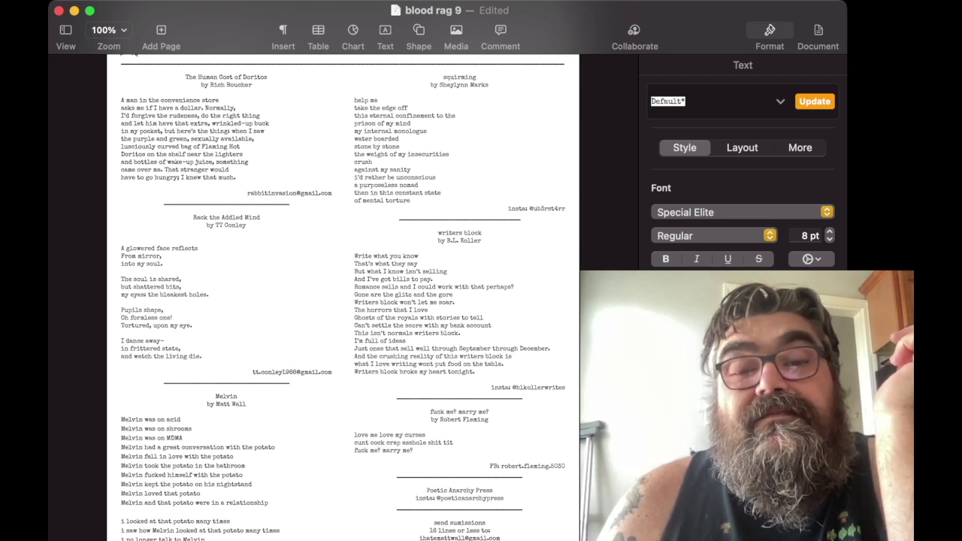
key(super+a)
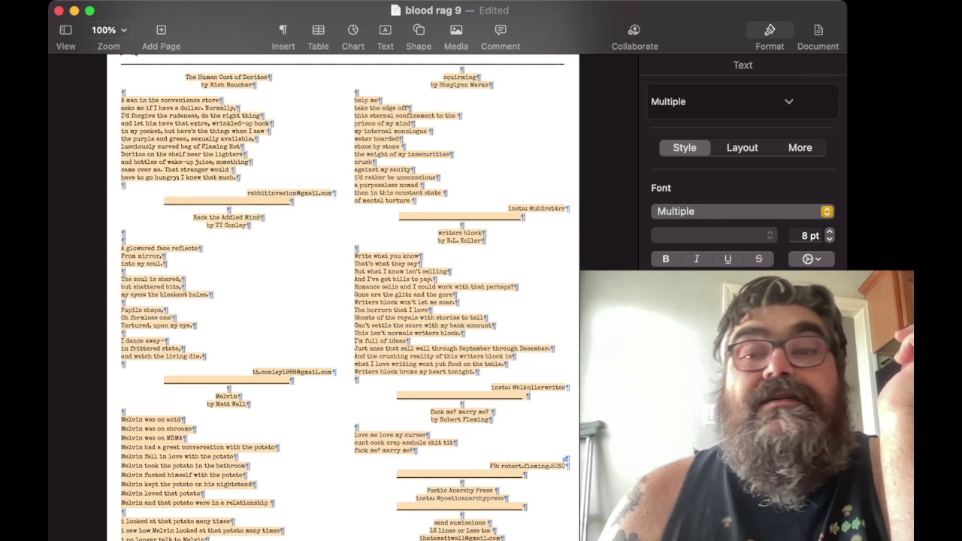
Reduce all the sheet's poem text to 7 pt and delete the blank lines above squirming.
key(super+minus)
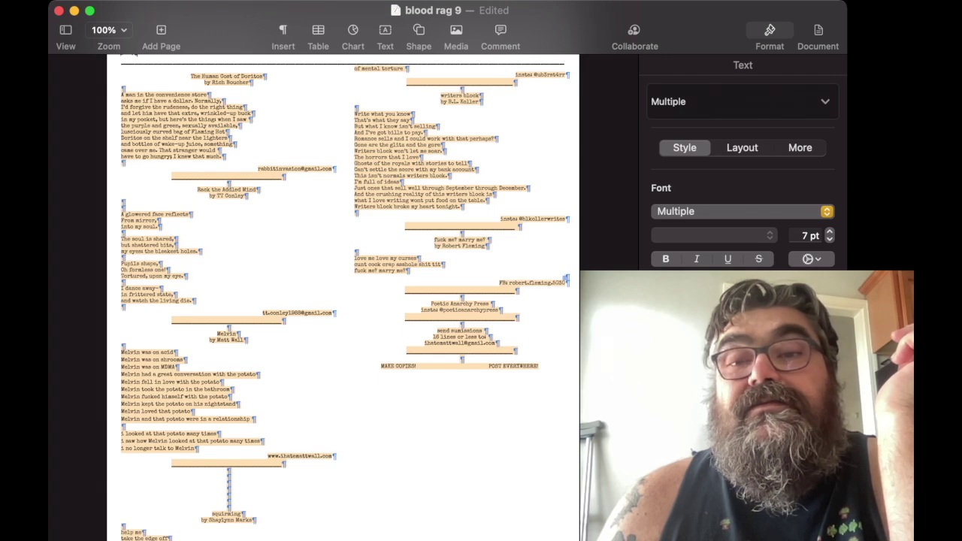
key(shift+super+i)
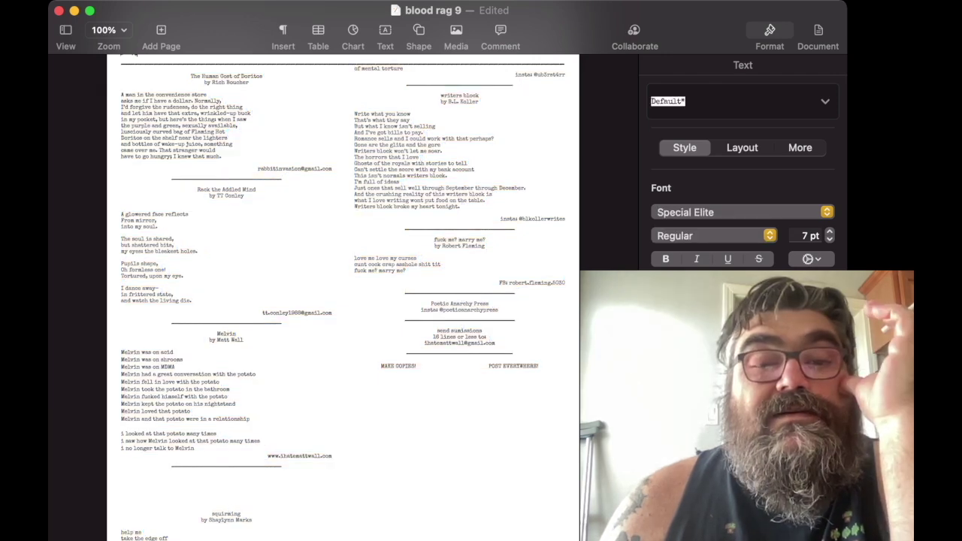
key(super+b)
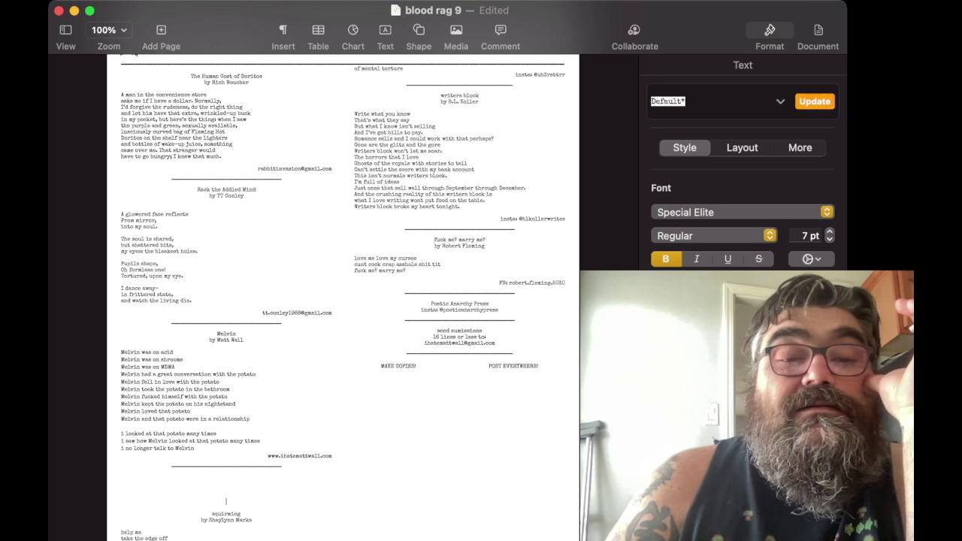
key(BackSpace)
key(BackSpace)
key(BackSpace)
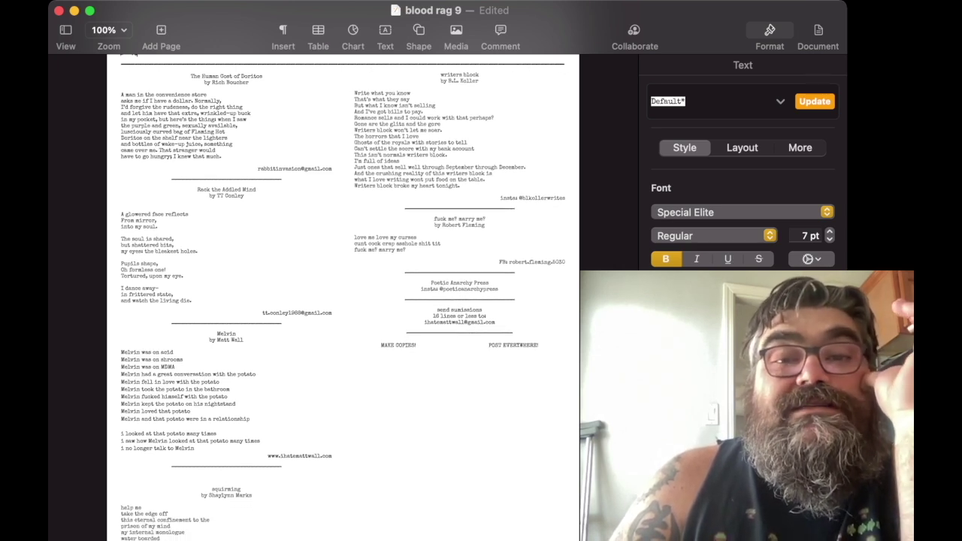
key(super+z)
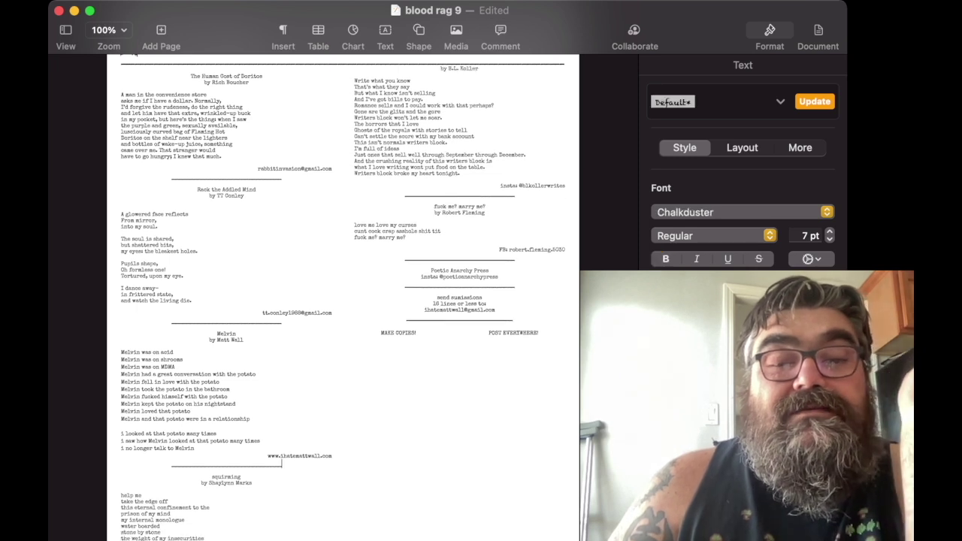
key(super+z)
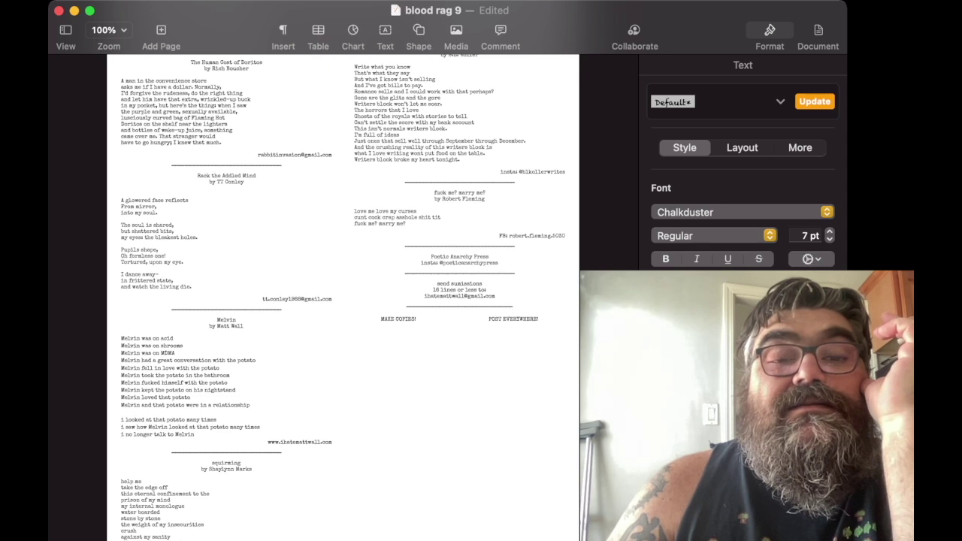
key(super+shift+z)
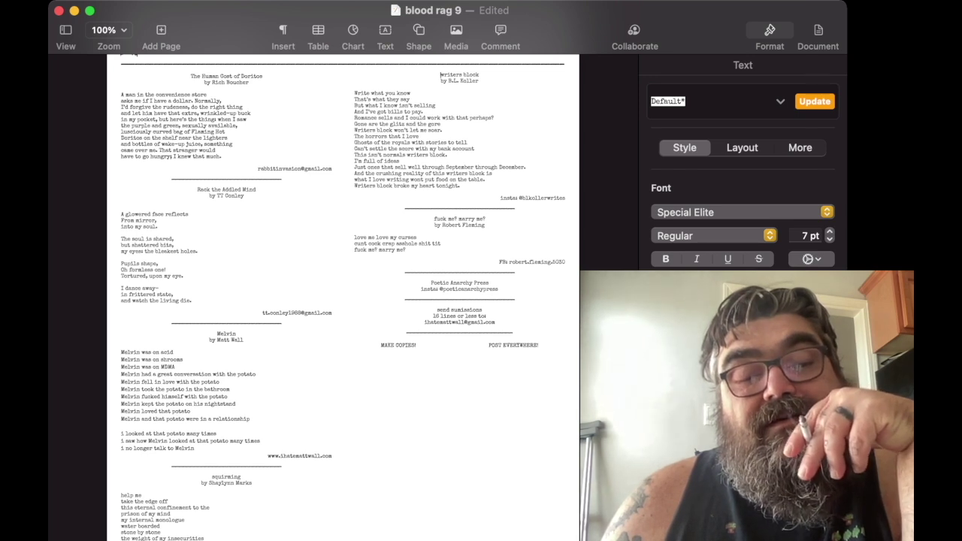
Paste the Wolverine poem into the right column with a separator line below it.
key(super+Tab)
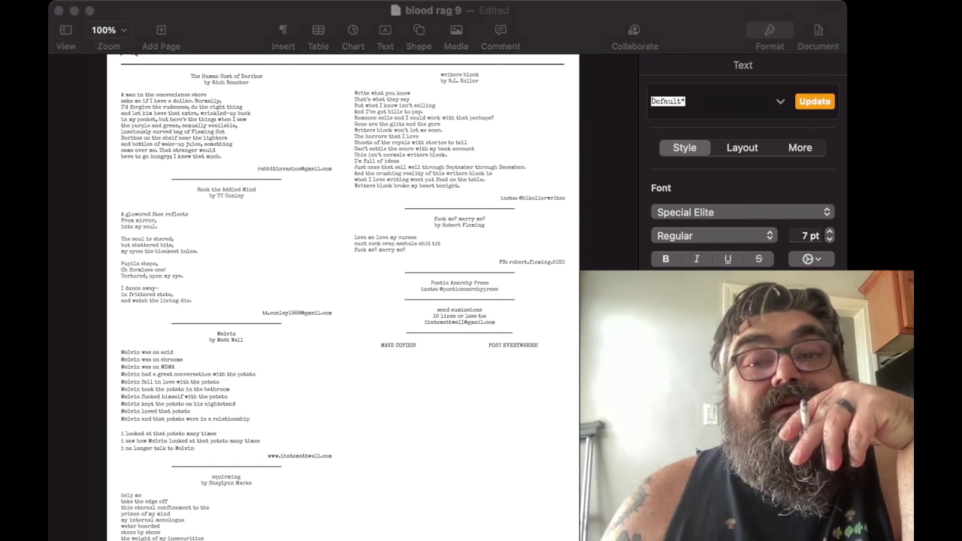
key(super+Tab)
key(super+v)
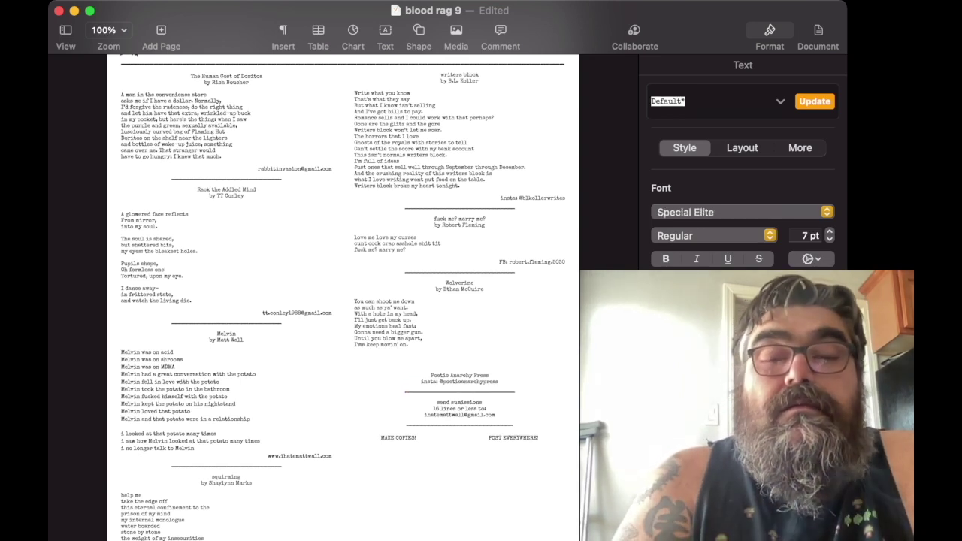
key(super+v)
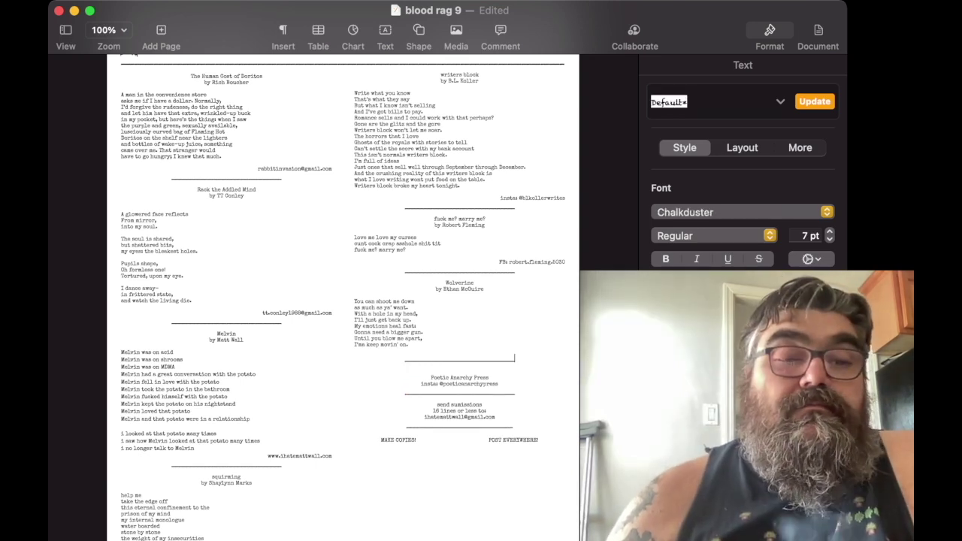
Add the right-aligned contact credit and paste the TikTok, Tarot Card, Solicitation poem.
key(super+Tab)
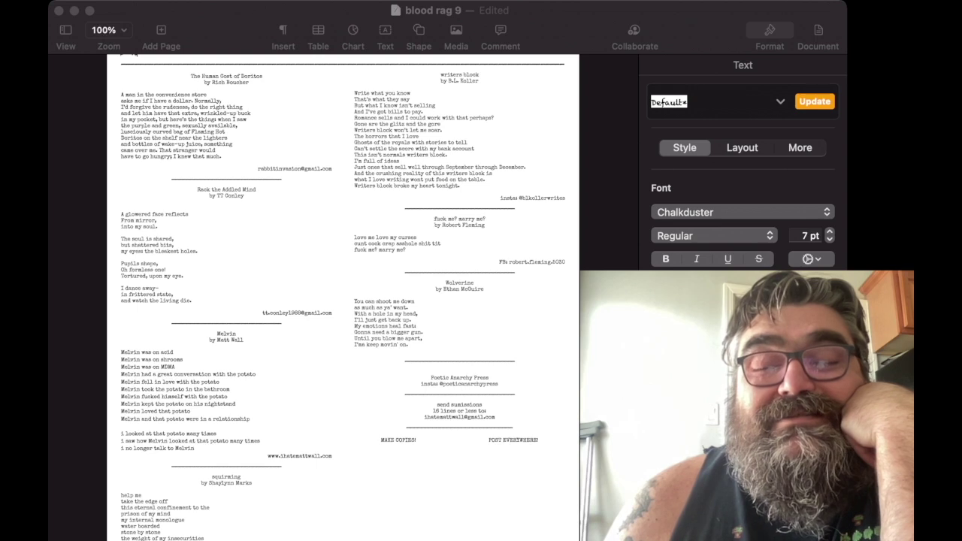
key(super+Tab)
key(super+v)
key(super+shift+bracketright)
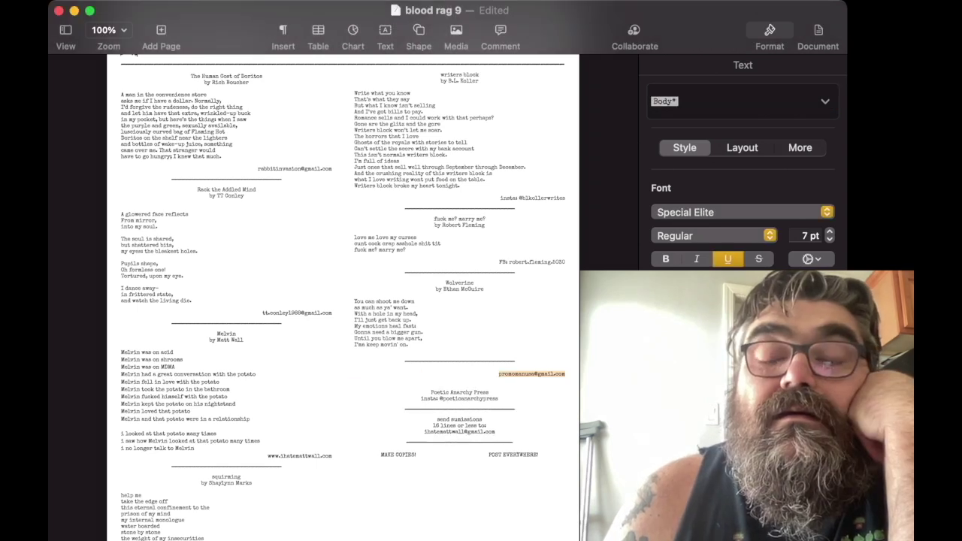
key(Left)
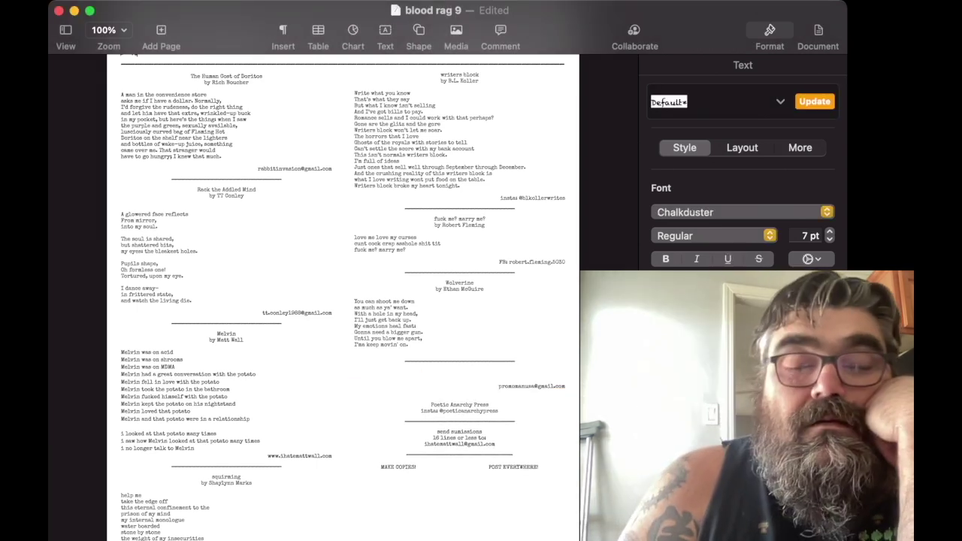
text(TikTok, Tarot Card, Solicitation By Michael Lee Johnson  Jesus is sleeping.  In your bedroom.  Hear him snoring? Next to your deck of Tarot cards.  Use my penis as your public media microphone– prophetic.  Note-a Cherita poem.)
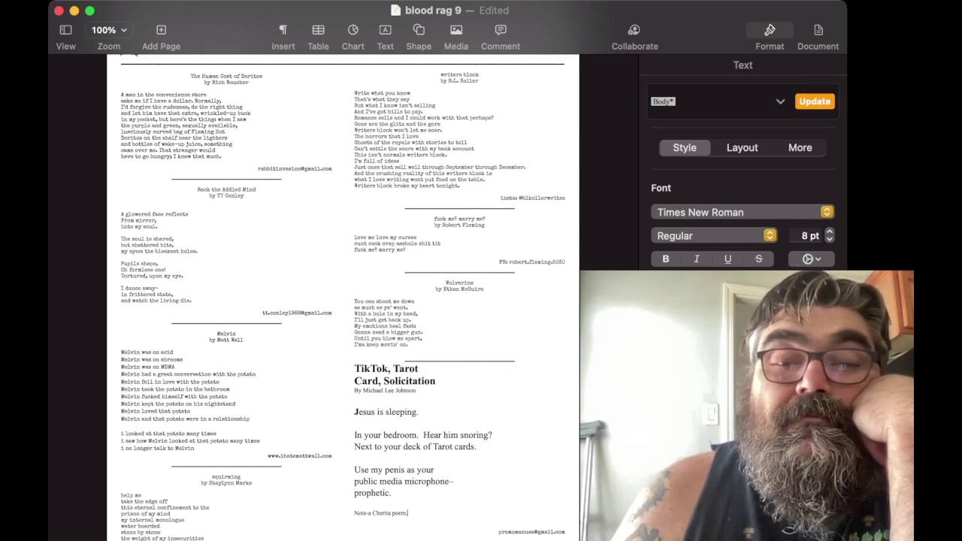
Set the whole TikTok poem in Special Elite at 7 pt.
key(super+shift+i)
key(shift+Up)
key(shift+Up)
key(shift+Up)
key(shift+Up)
key(shift+Up)
key(shift+Up)
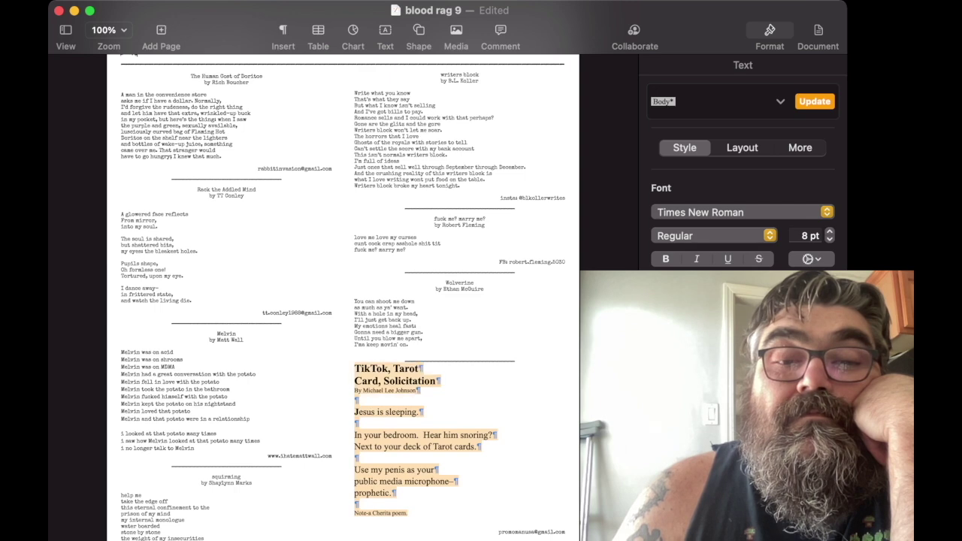
key(shift+Up)
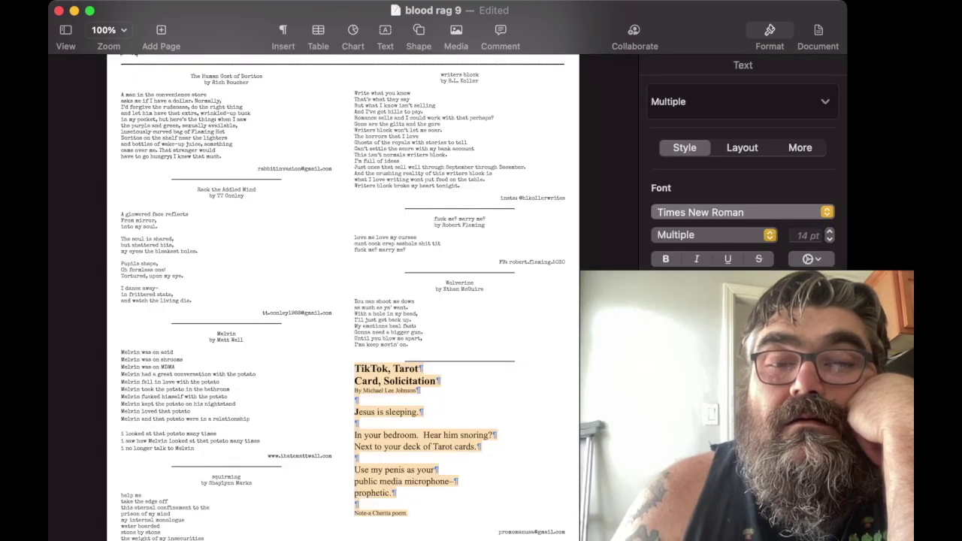
key(super+alt+v)
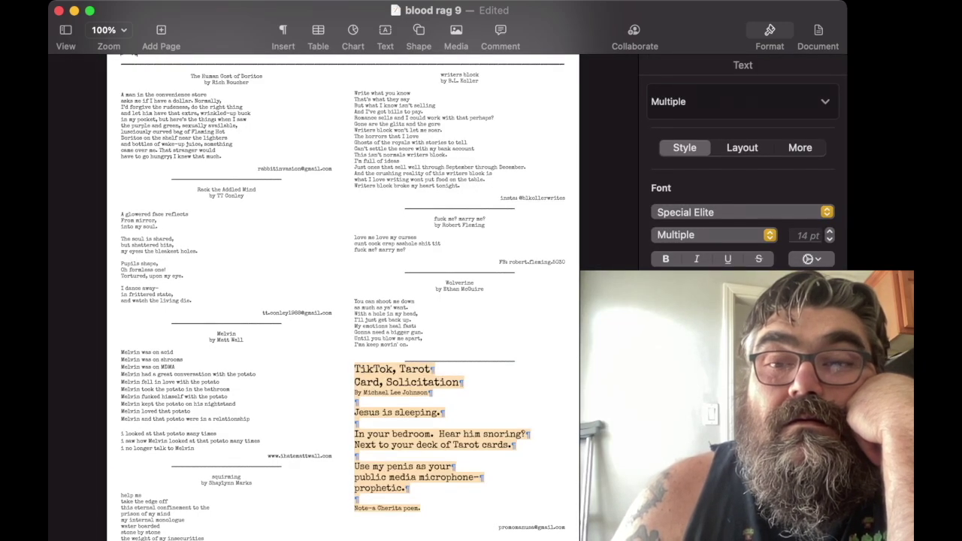
click(808, 235)
text(7)
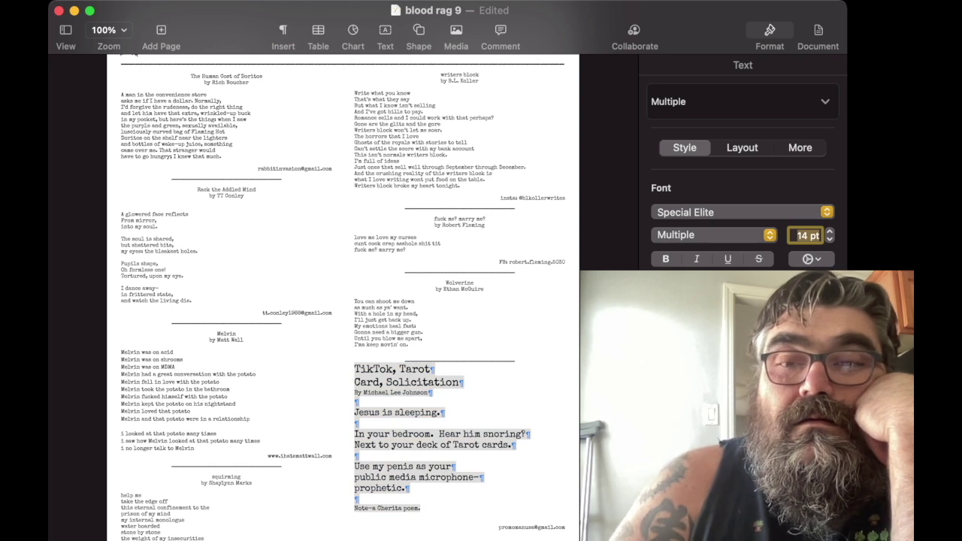
key(Return)
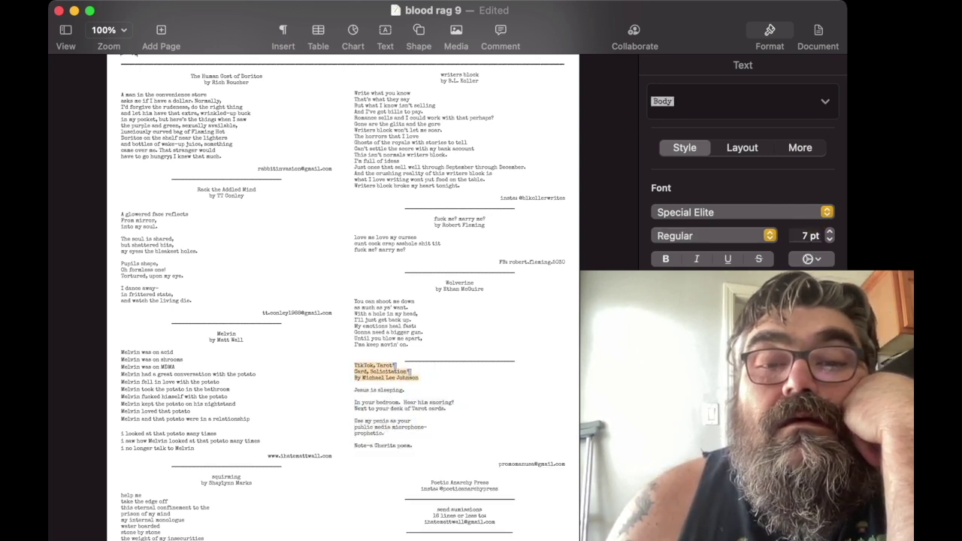
Centre the TikTok title and byline and shrink the Cherita note line to about 5 pt.
key(super+shift+backslash)
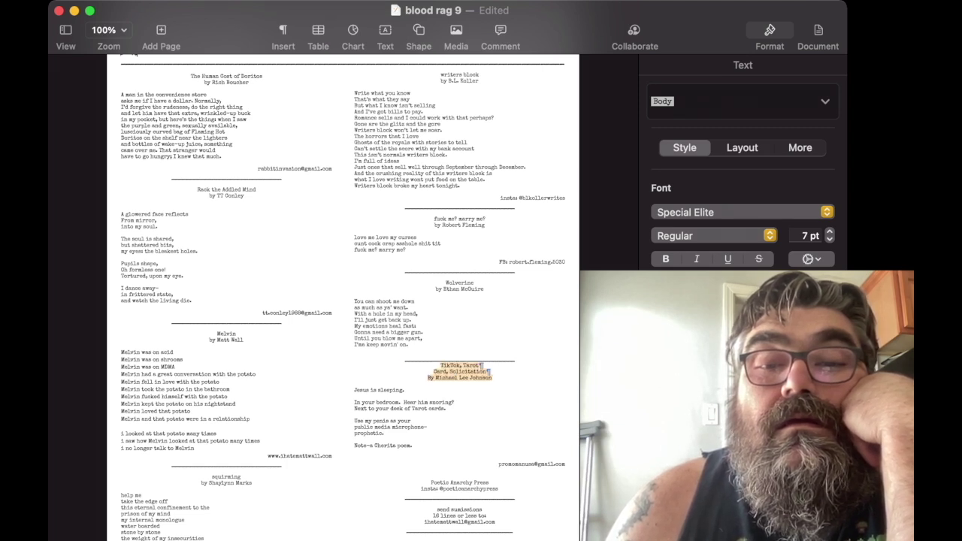
key(super+Down)
key(super+shift+Left)
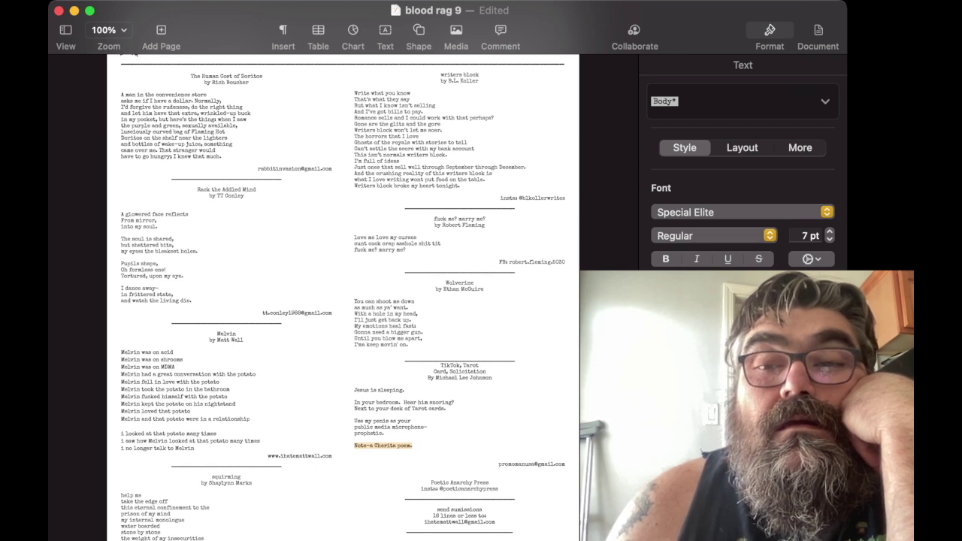
key(super+minus)
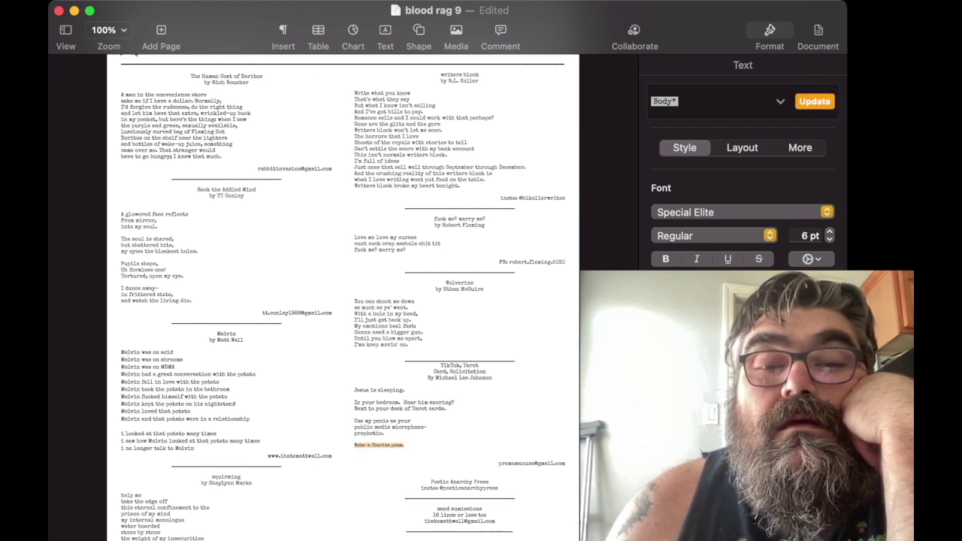
key(super+minus)
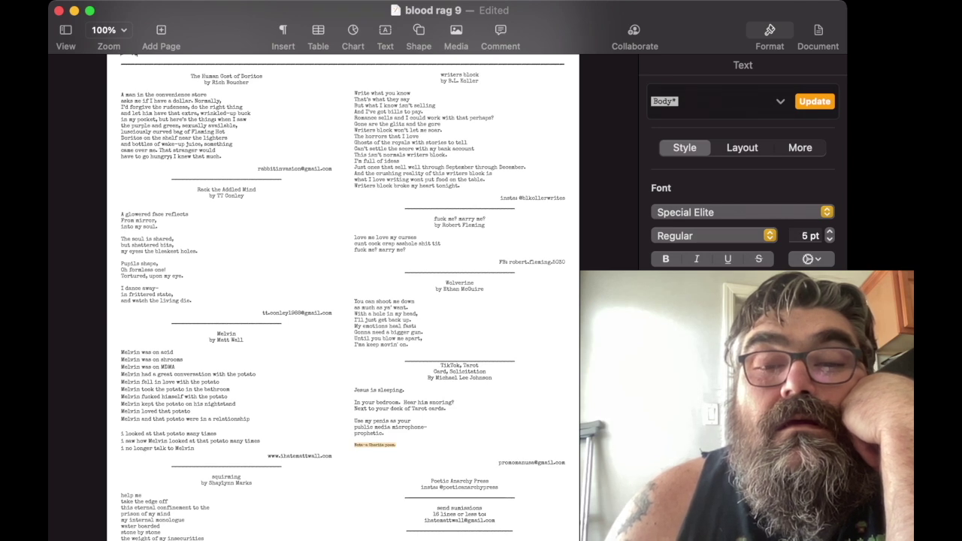
key(super+plus)
key(super+plus)
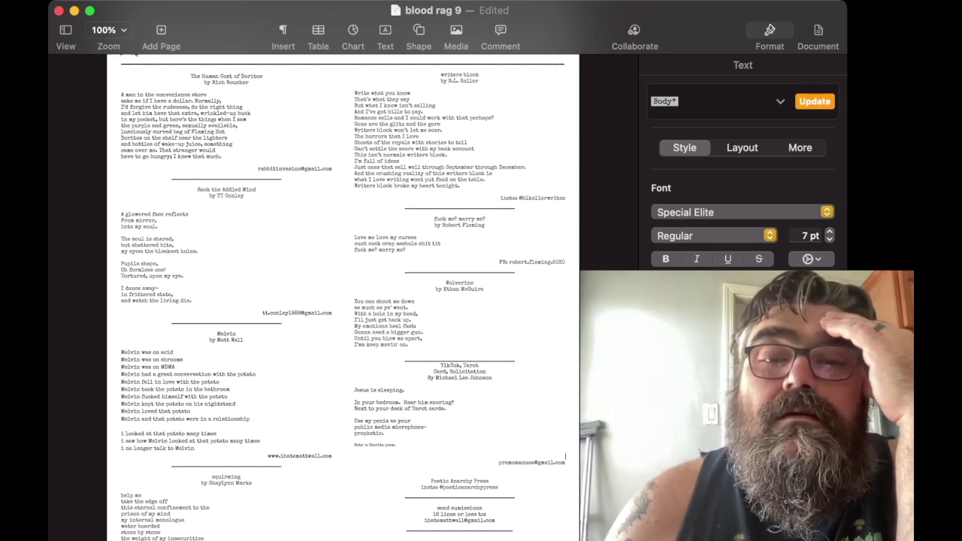
Sort out the stray blank-line edits above the TikTok poem's contact credit.
key(Return)
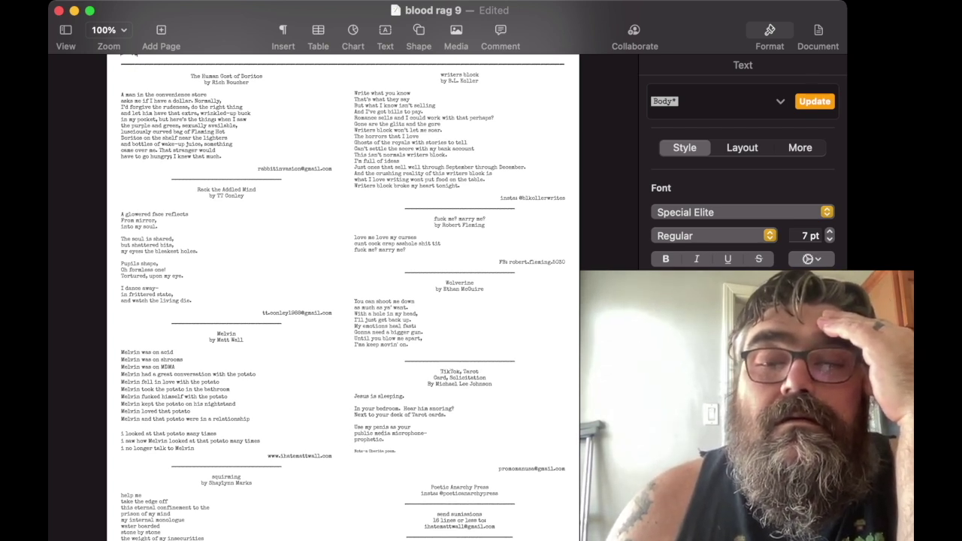
key(super+minus)
key(super+minus)
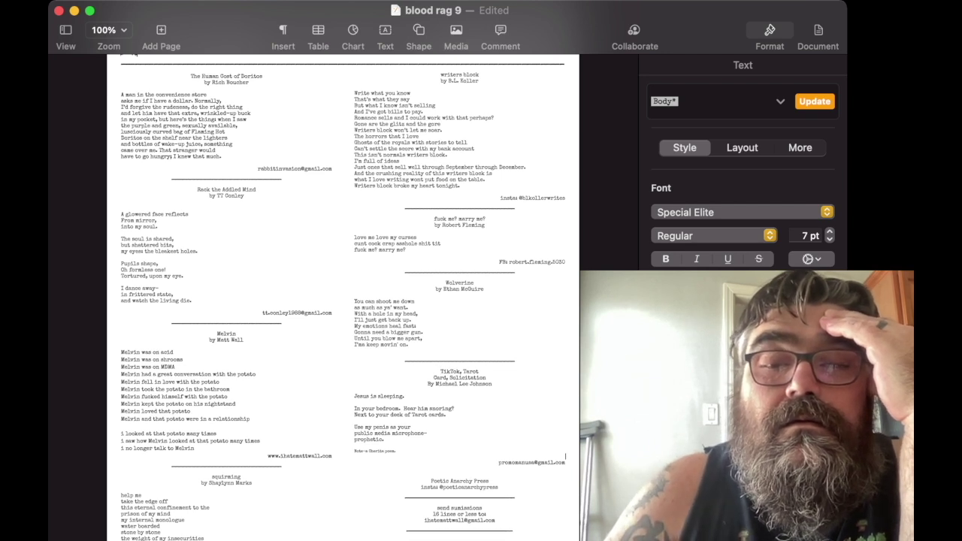
key(Up)
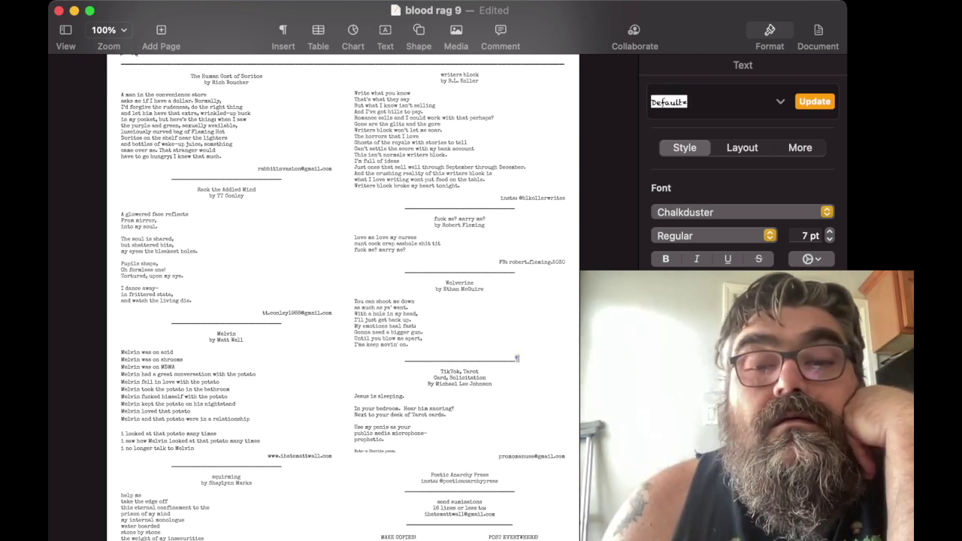
key(shift+Down)
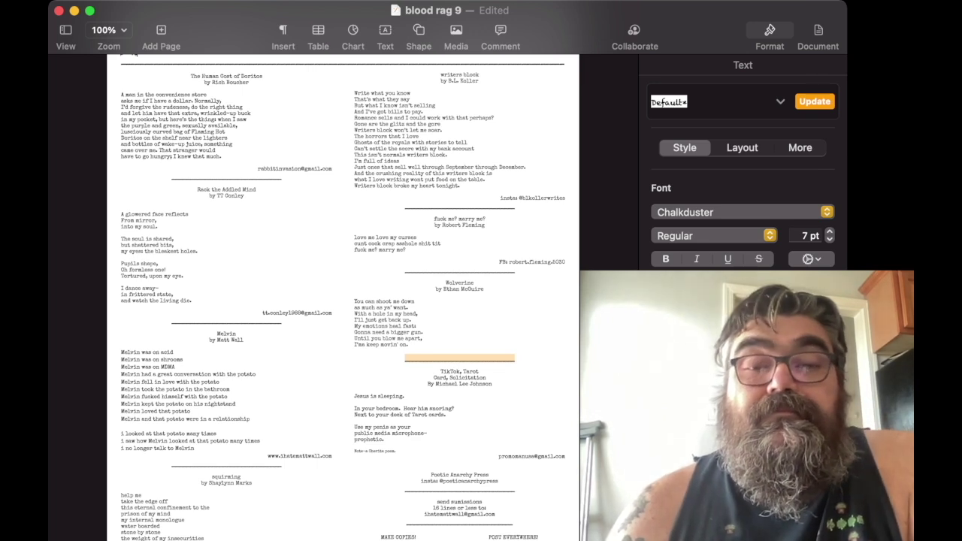
key(Down)
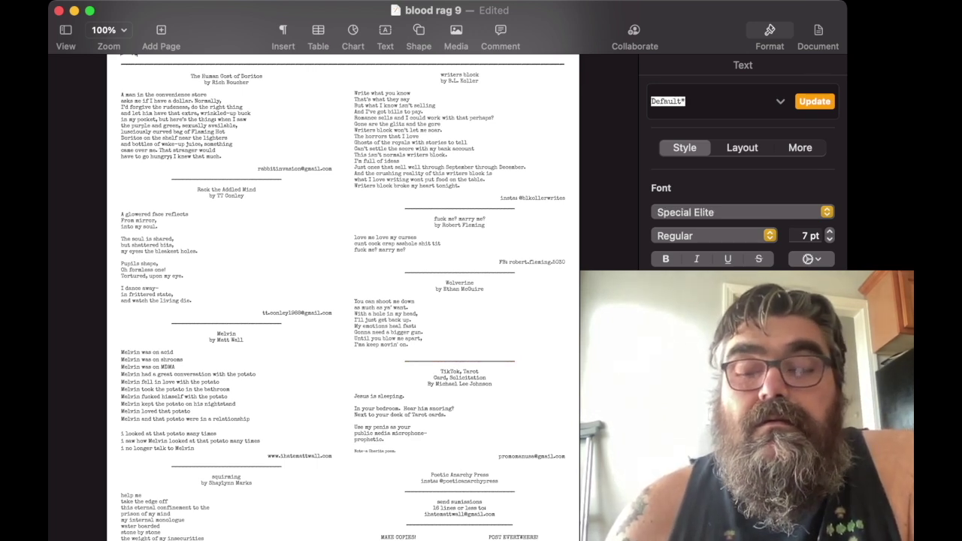
key(Return)
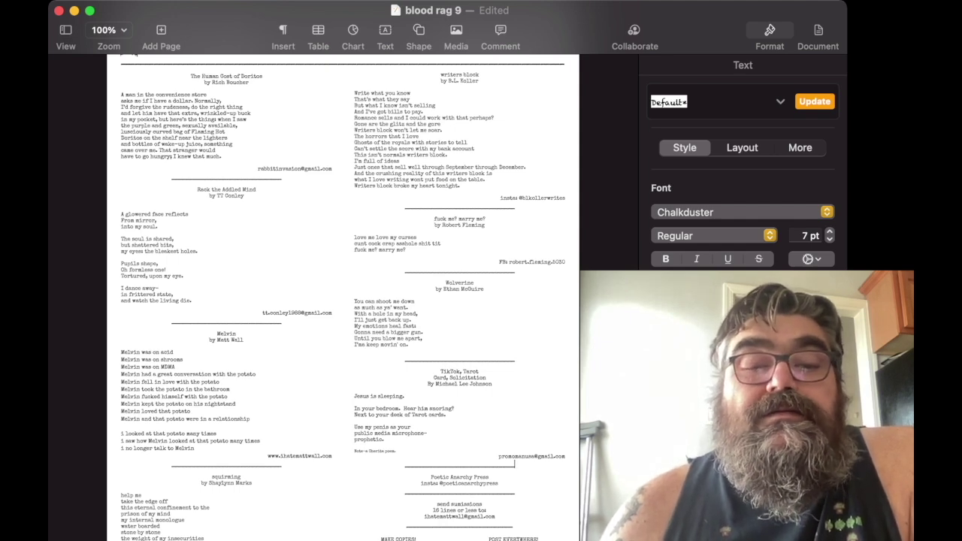
Zoom in and add the capital W so the line reads 'What I love writing…'.
scroll(342, 301, down, 2)
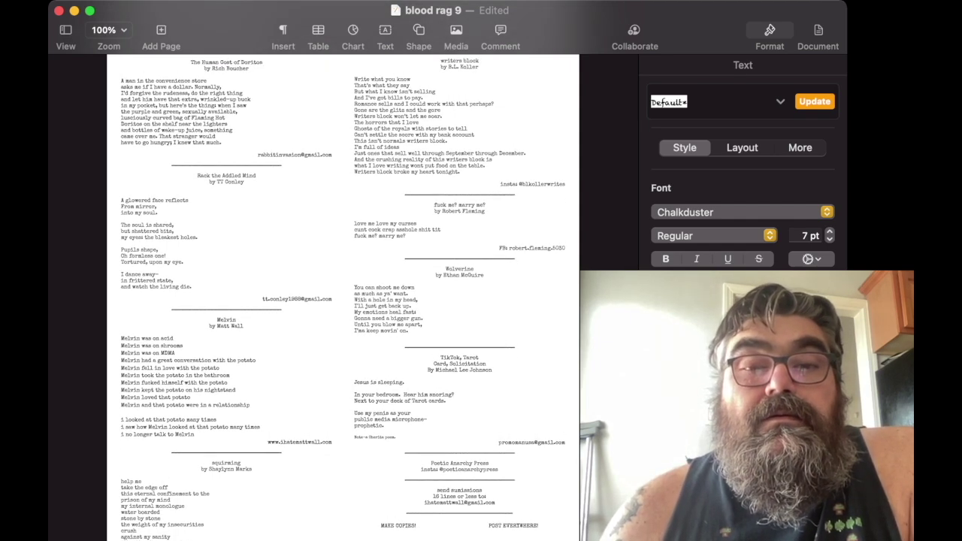
scroll(343, 301, up, 3)
scroll(342, 301, down, 1)
scroll(343, 301, down, 2)
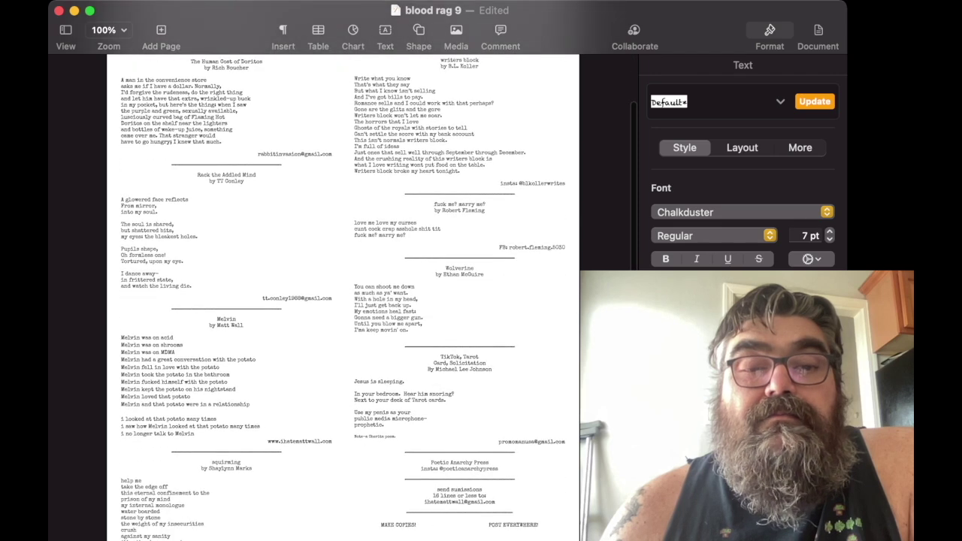
scroll(343, 301, up, 3)
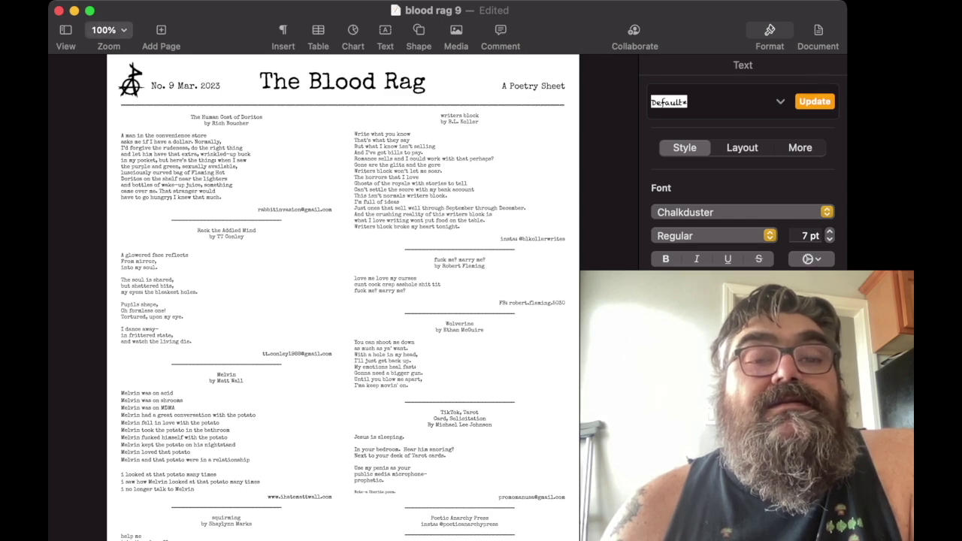
scroll(333, 281, down, 1)
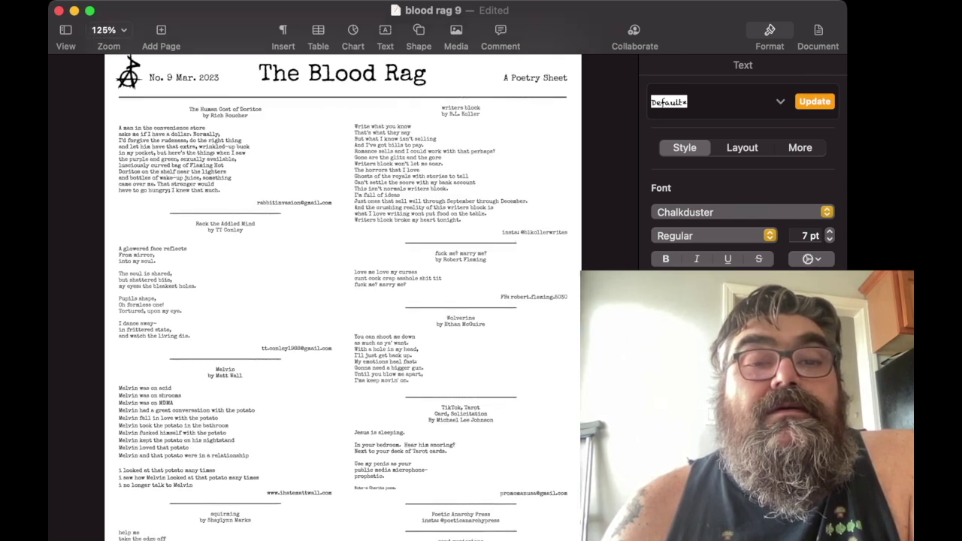
key(super+shift+period)
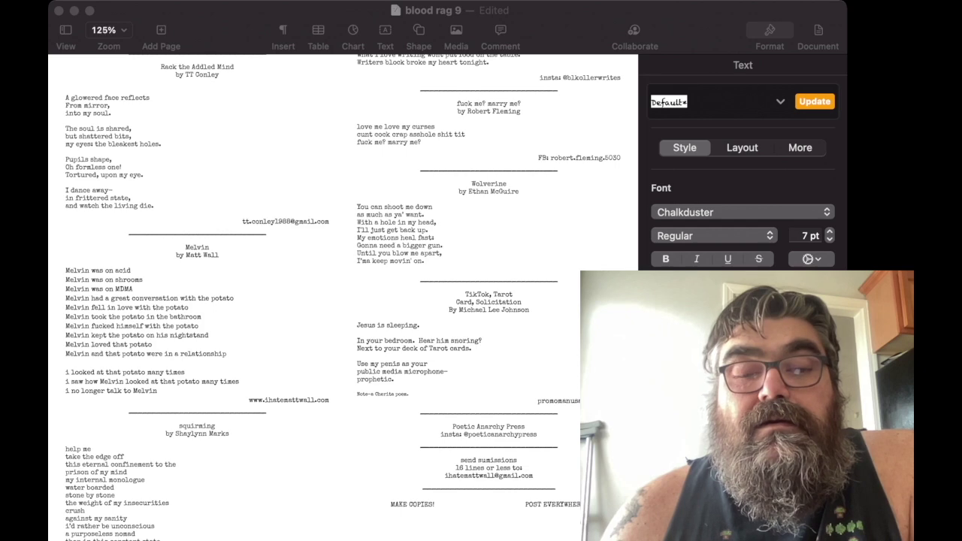
click(558, 410)
scroll(343, 300, up, 5)
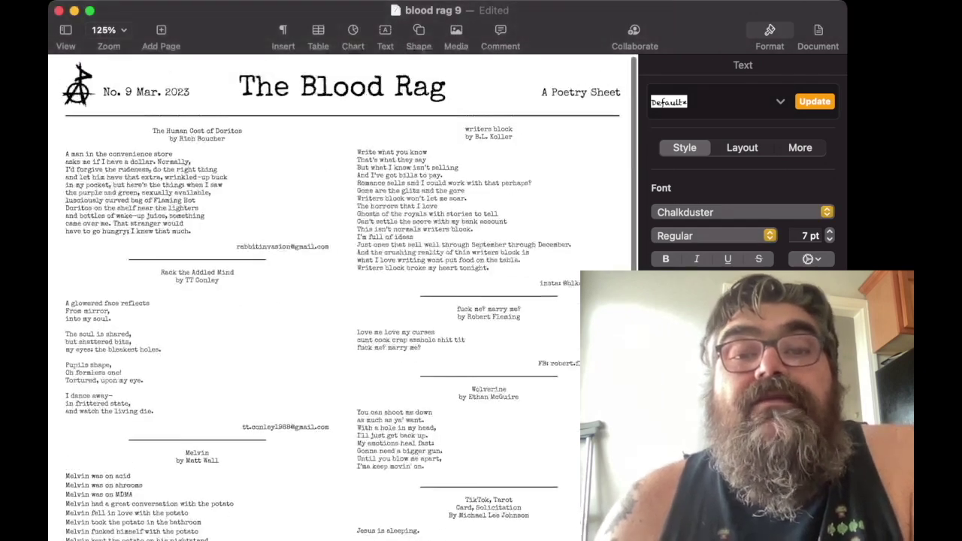
text(W)
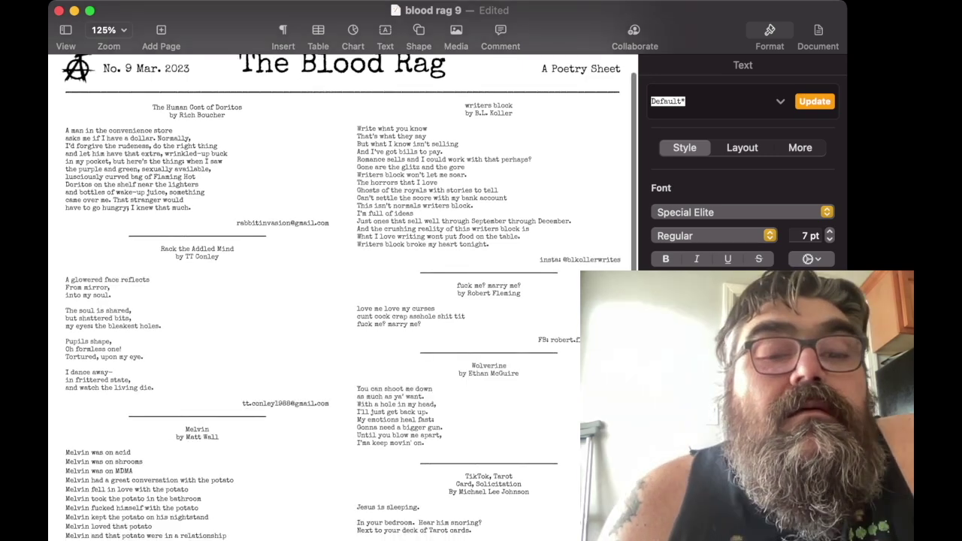
Scroll up and down the sheet to review the poems.
scroll(449, 262, down, 2)
scroll(449, 151, down, 2)
scroll(449, 112, down, 2)
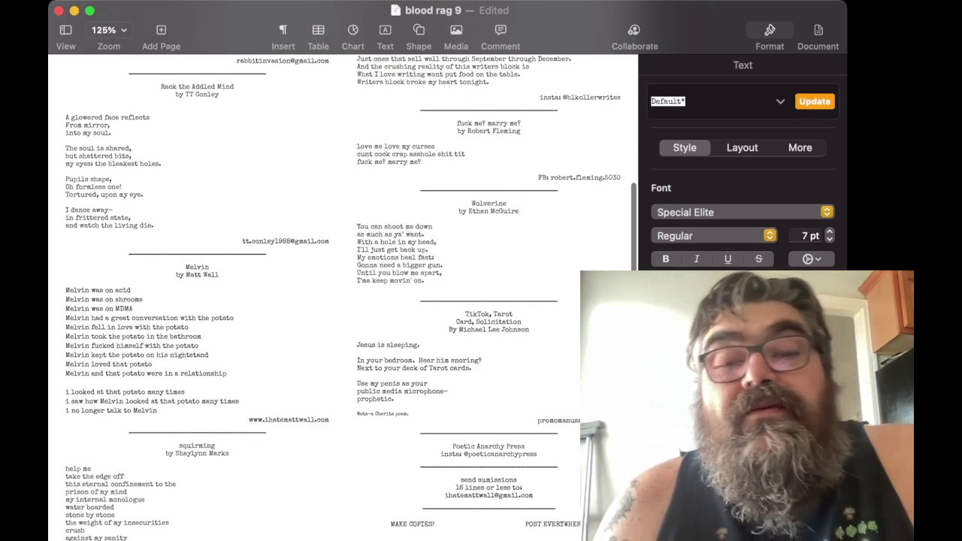
scroll(346, 298, up, 2)
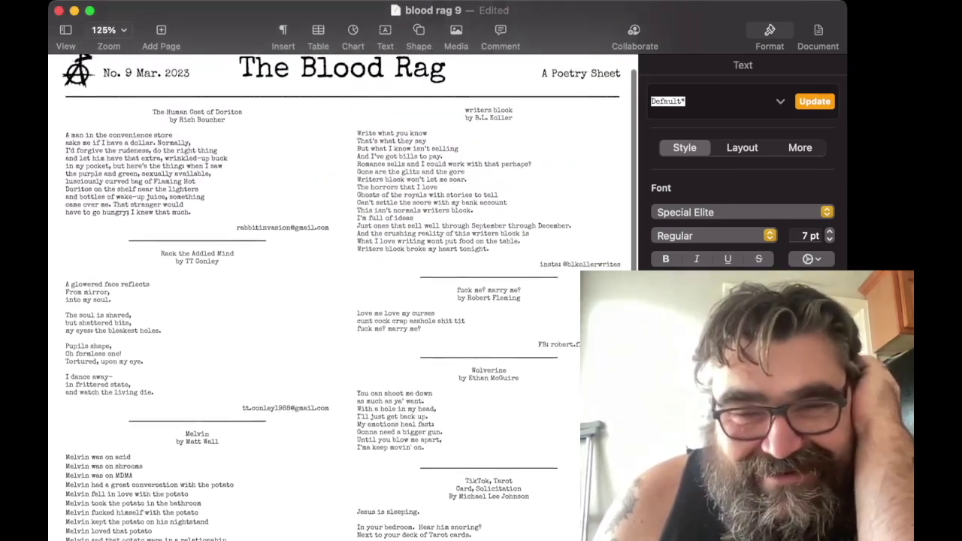
scroll(448, 261, up, 2)
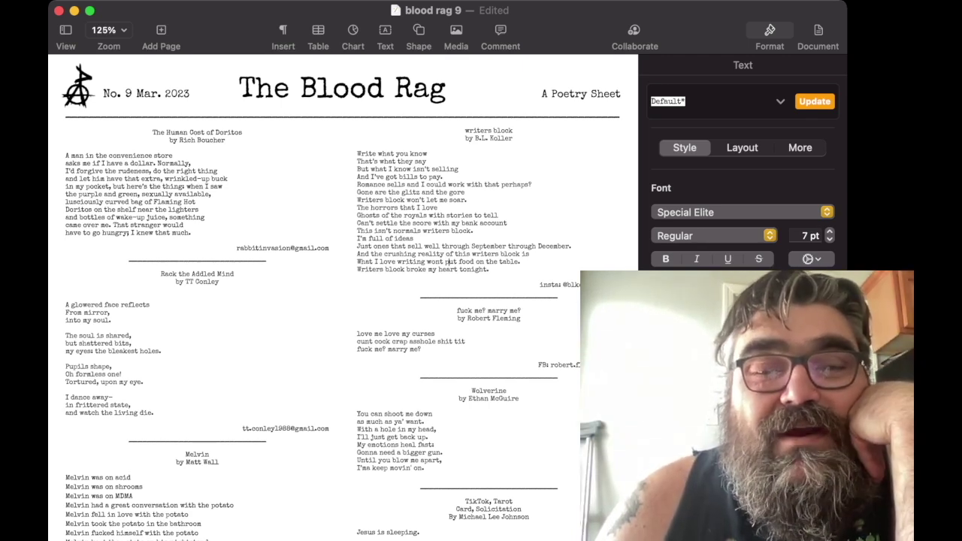
scroll(447, 262, down, 2)
scroll(447, 261, down, 2)
scroll(447, 261, down, 2)
scroll(447, 262, down, 1)
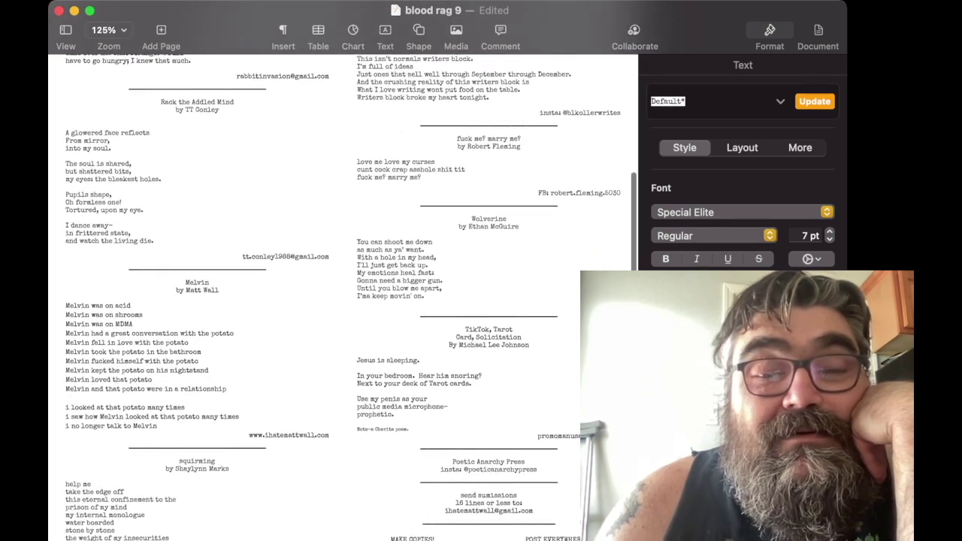
scroll(448, 255, up, 2)
scroll(447, 225, up, 3)
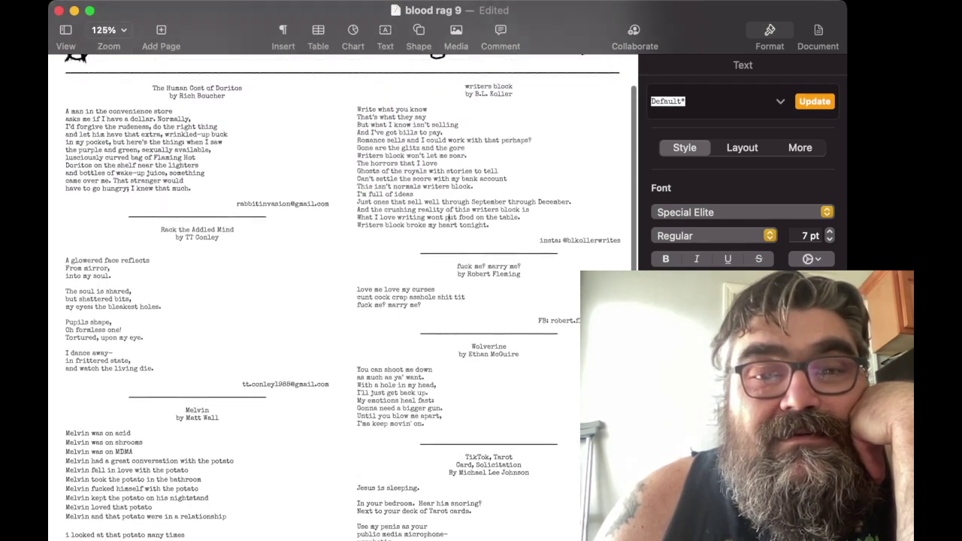
scroll(447, 218, up, 1)
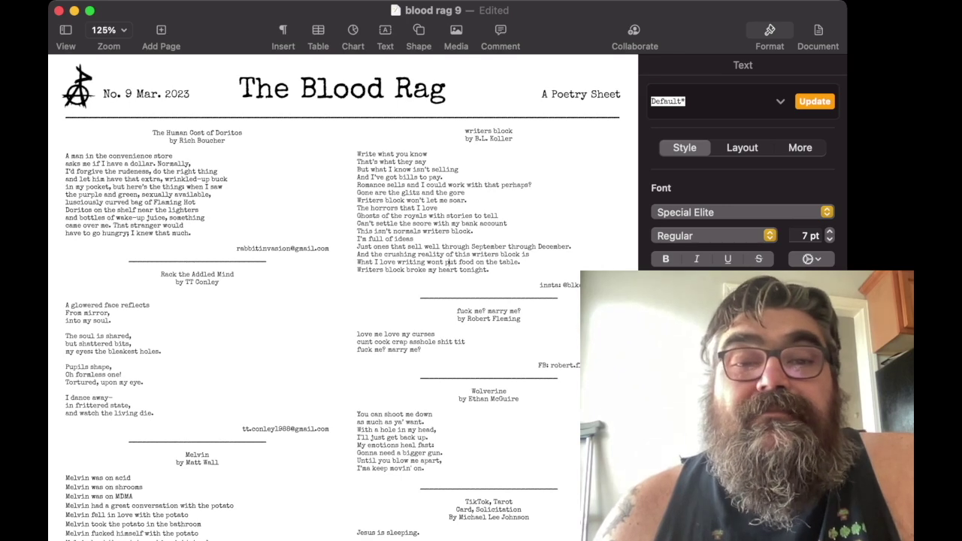
scroll(448, 261, down, 5)
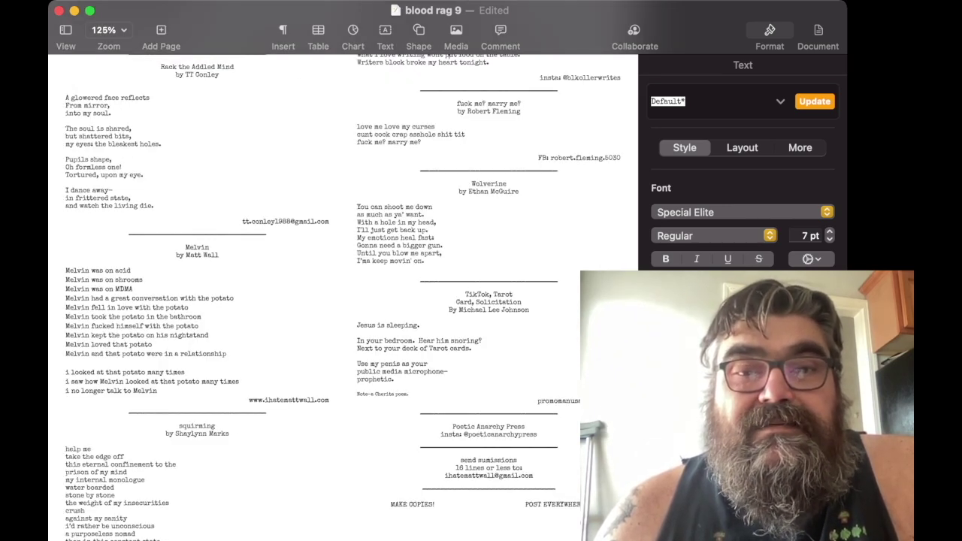
scroll(351, 297, up, 1)
scroll(351, 298, up, 1)
scroll(351, 297, up, 1)
scroll(351, 297, up, 1)
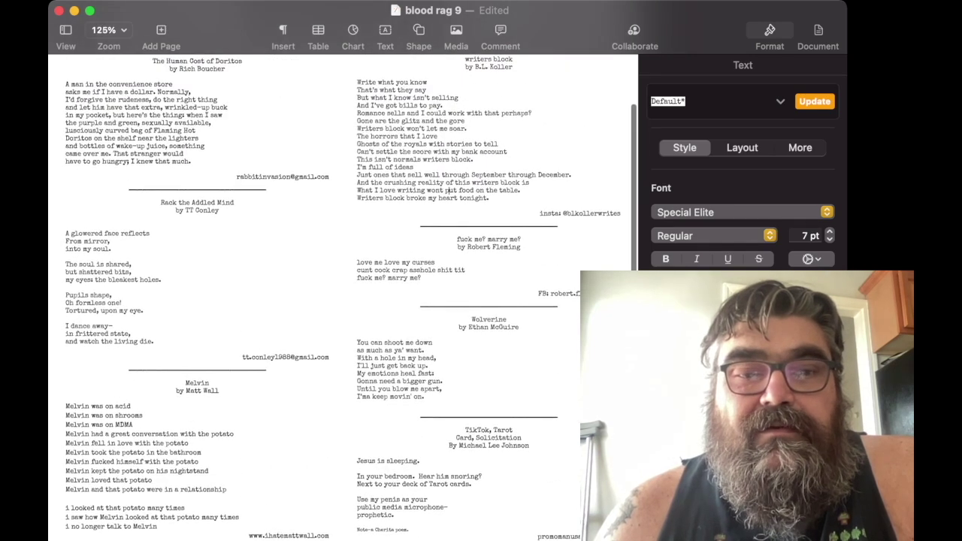
scroll(351, 298, up, 1)
scroll(351, 298, up, 1)
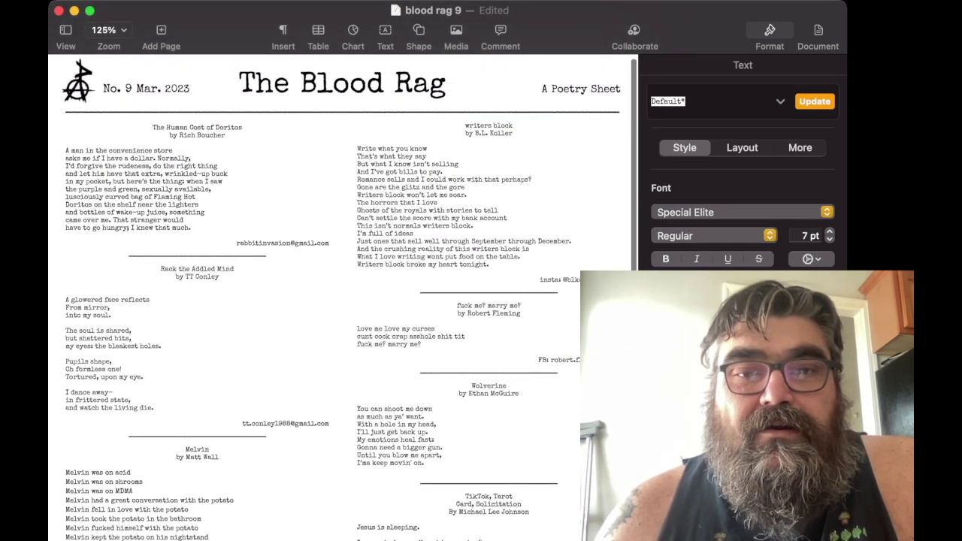
scroll(448, 56, down, 2)
scroll(448, 56, down, 3)
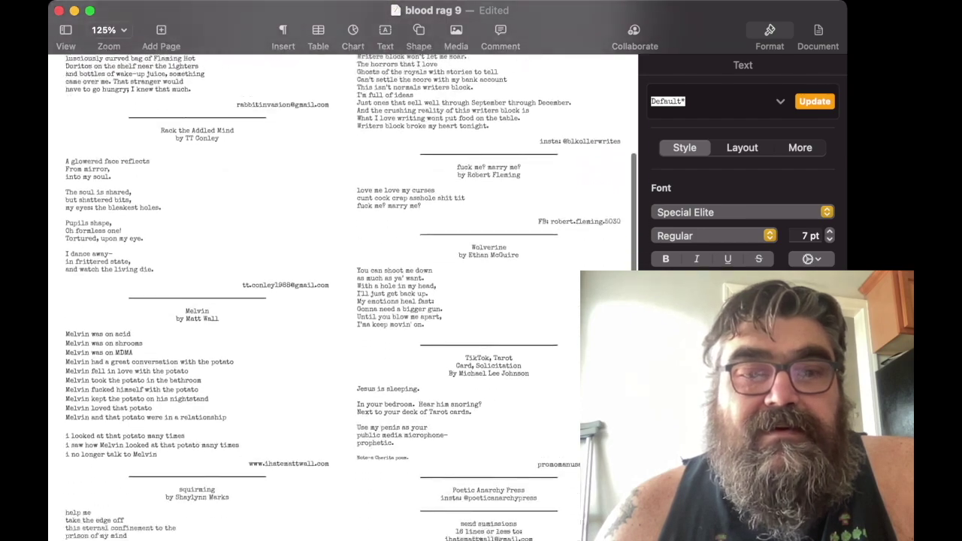
scroll(448, 56, down, 2)
scroll(448, 55, up, 1)
scroll(351, 298, up, 1)
scroll(351, 298, up, 1)
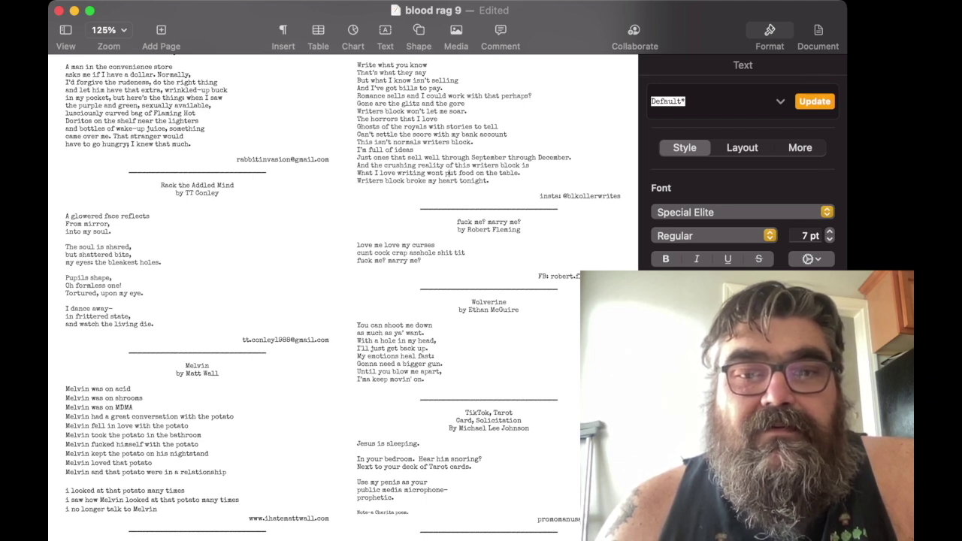
scroll(448, 262, up, 1)
scroll(448, 262, up, 1)
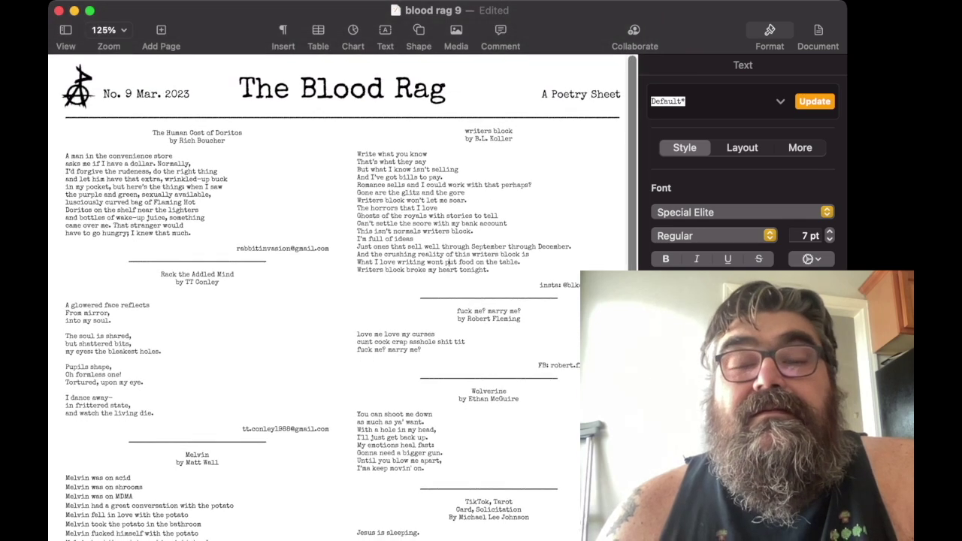
Move the writers block poem to the top of the left column.
mouse_move(564, 295)
mouse_down()
mouse_move(358, 242)
mouse_move(358, 169)
mouse_move(464, 132)
mouse_up()
key(super+z)
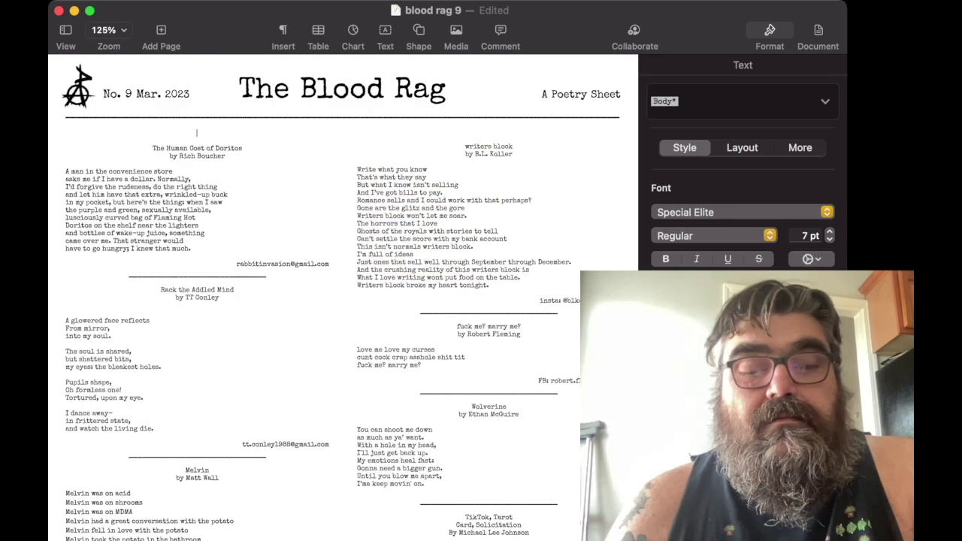
key(Delete)
scroll(343, 301, down, 5)
scroll(343, 301, up, 5)
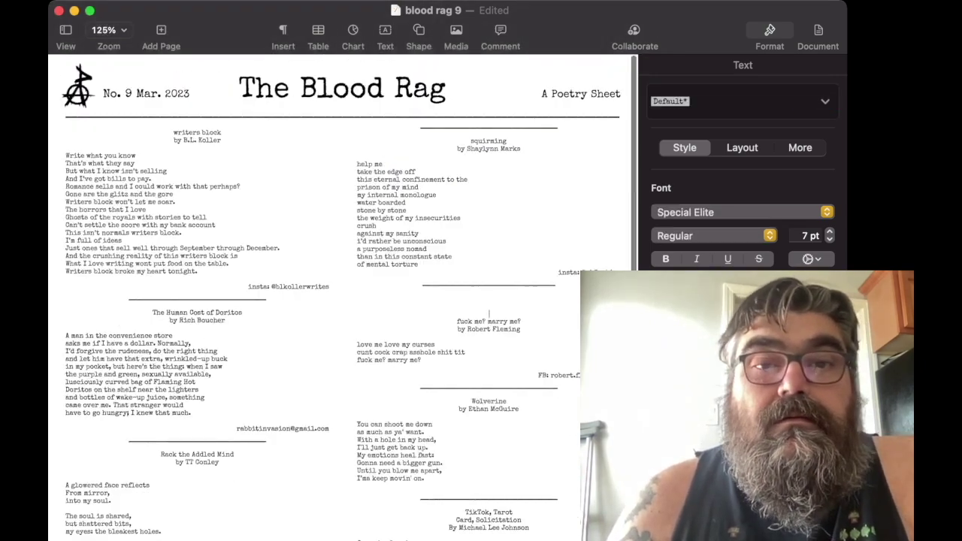
scroll(343, 300, down, 4)
Move Melvin to head the right column and add a copy of 'Rack the Addled Mind'.
key(super+z)
key(super+z)
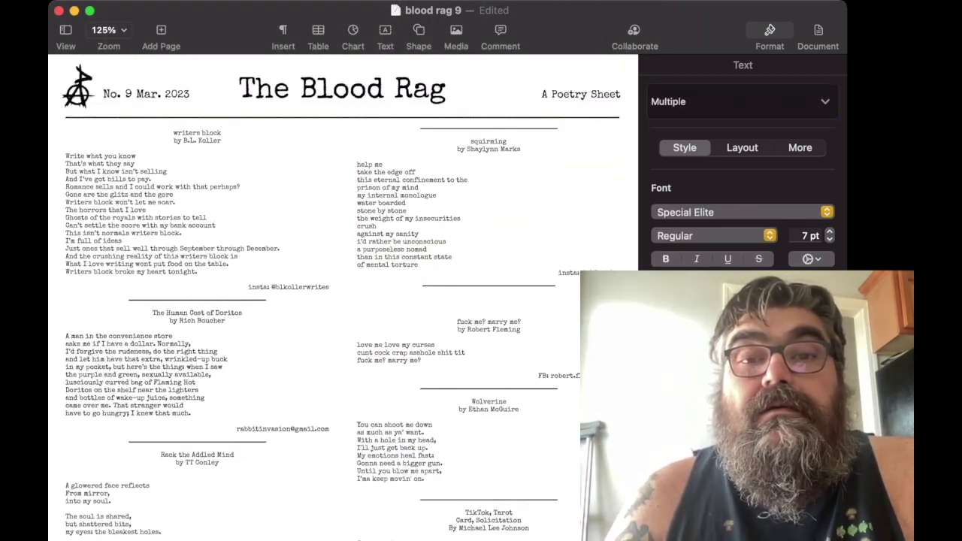
key(super+z)
key(super+z)
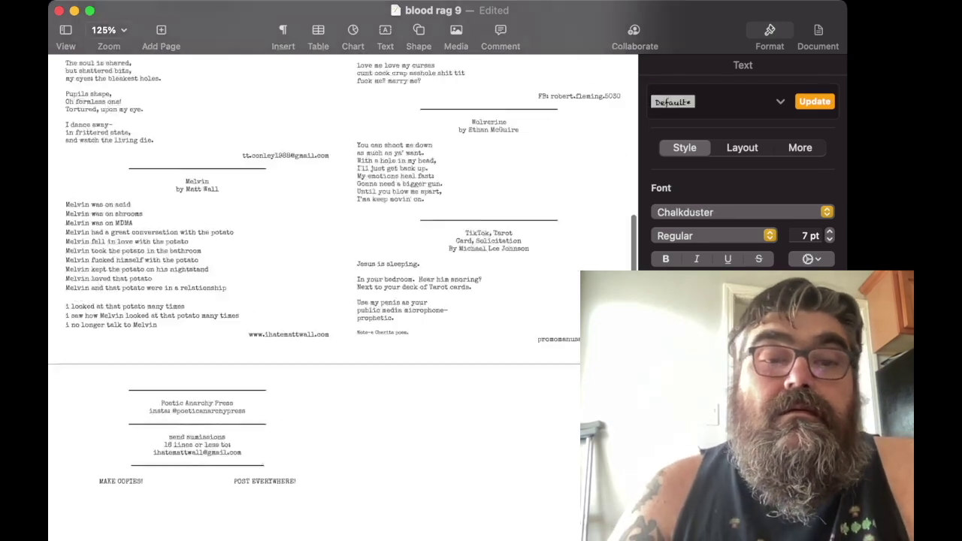
key(super+z)
key(super+z)
key(super+z)
key(super+z)
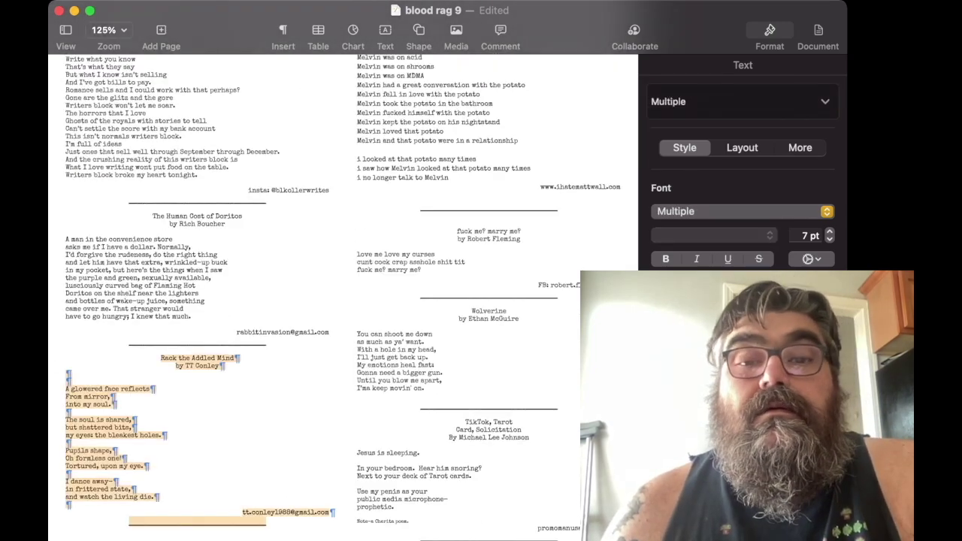
key(super+z)
key(super+z)
key(super+z)
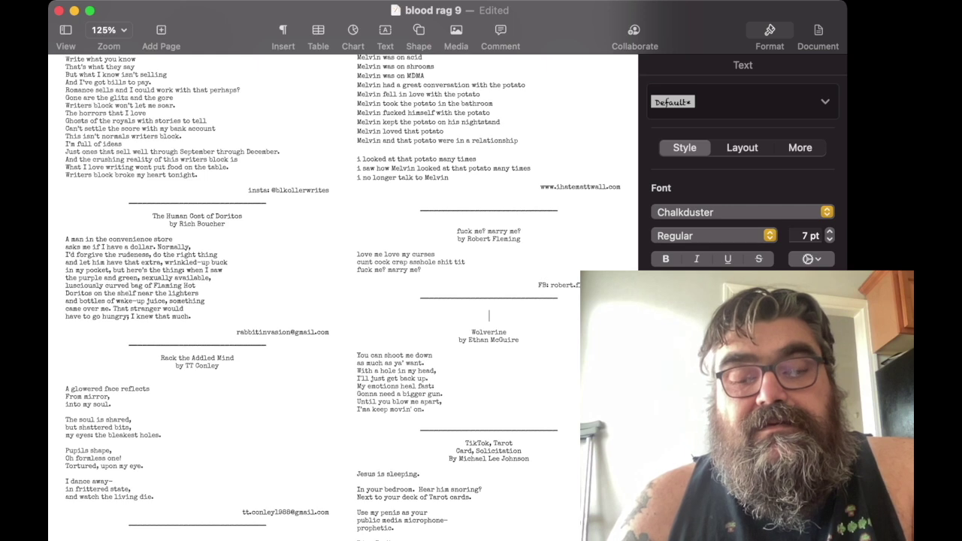
key(super+z)
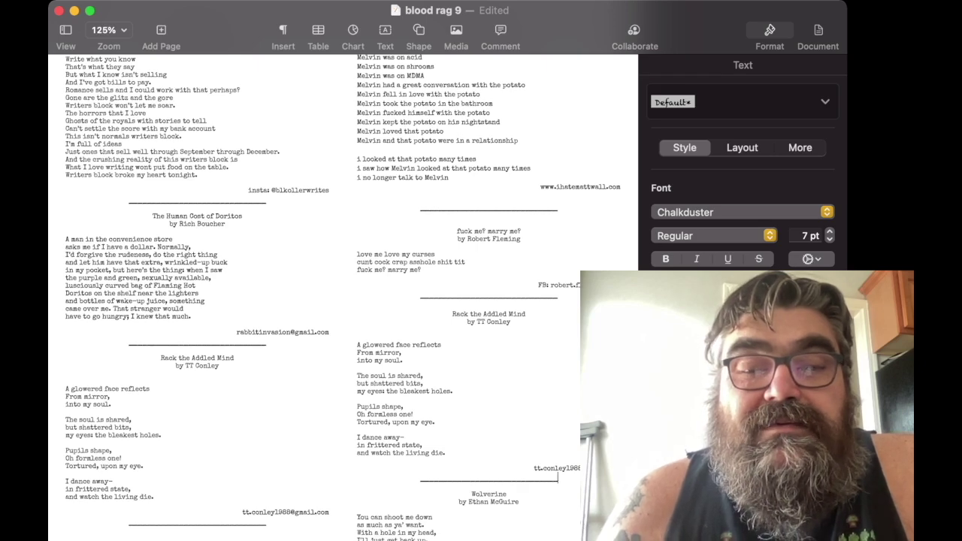
scroll(338, 301, down, 5)
Delete the duplicate 'Rack the Addled Mind' and the blank lines above 'squirming'.
scroll(339, 300, down, 5)
scroll(338, 301, up, 5)
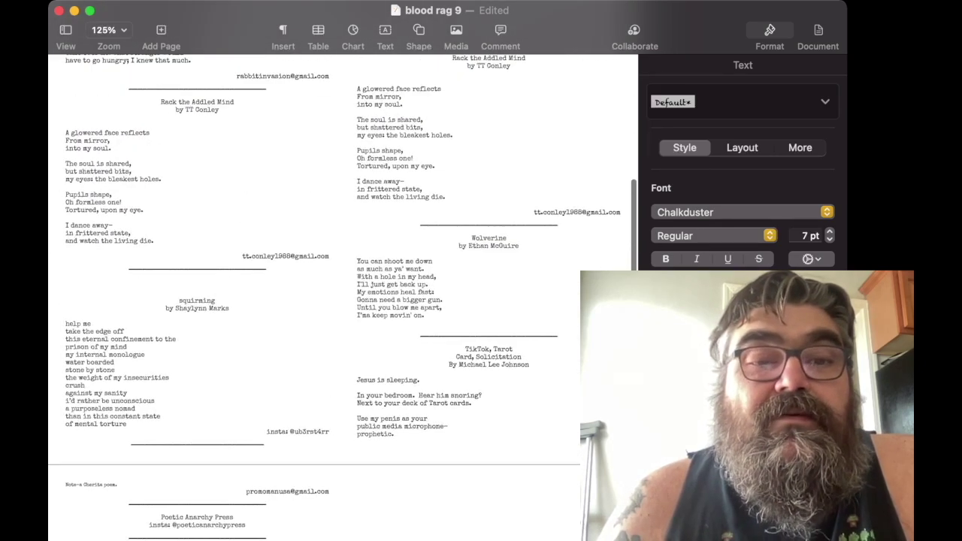
key(super+z)
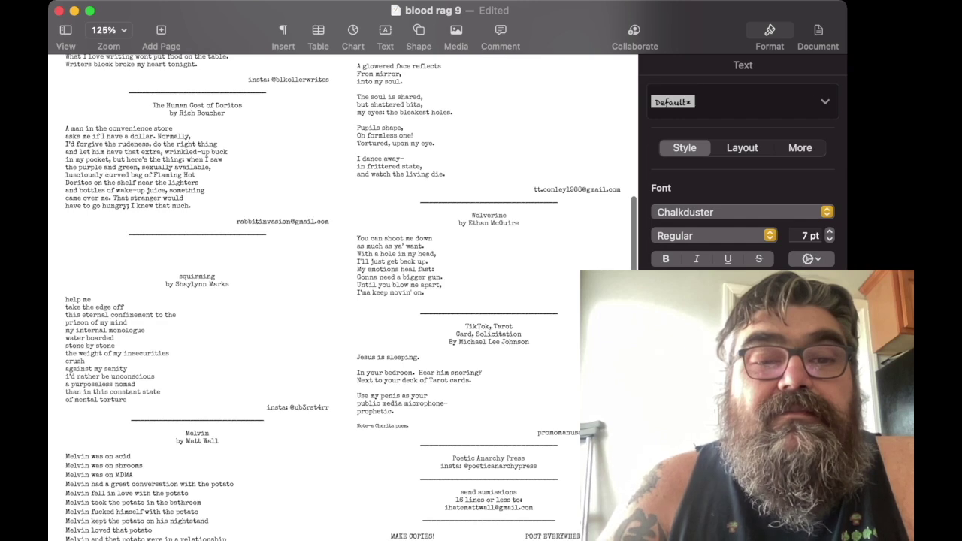
key(BackSpace)
key(BackSpace)
key(BackSpace)
key(BackSpace)
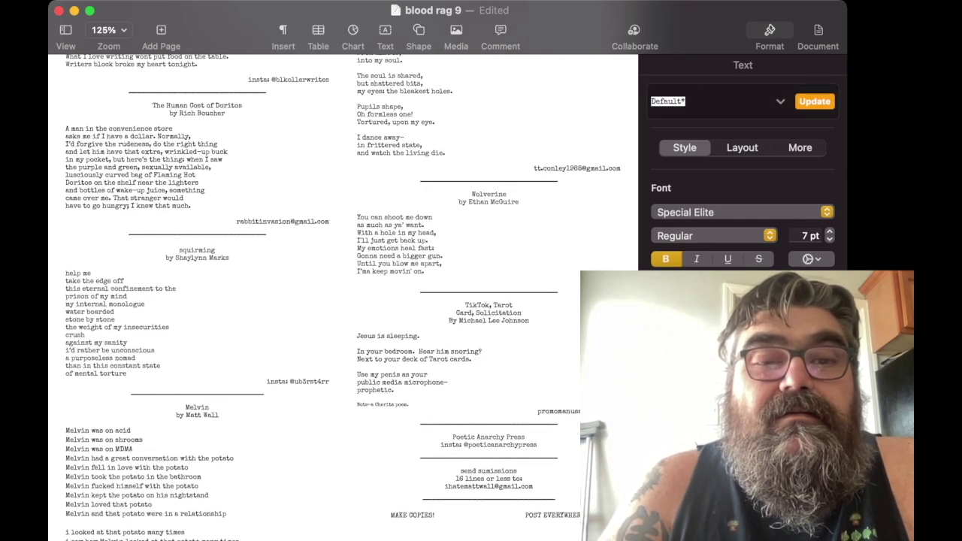
scroll(338, 301, up, 3)
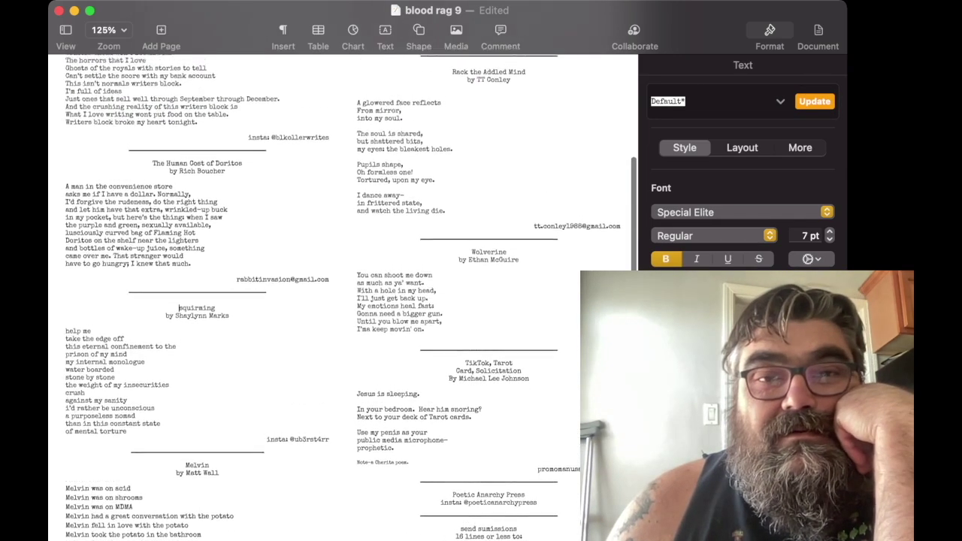
scroll(338, 300, up, 6)
scroll(339, 301, up, 1)
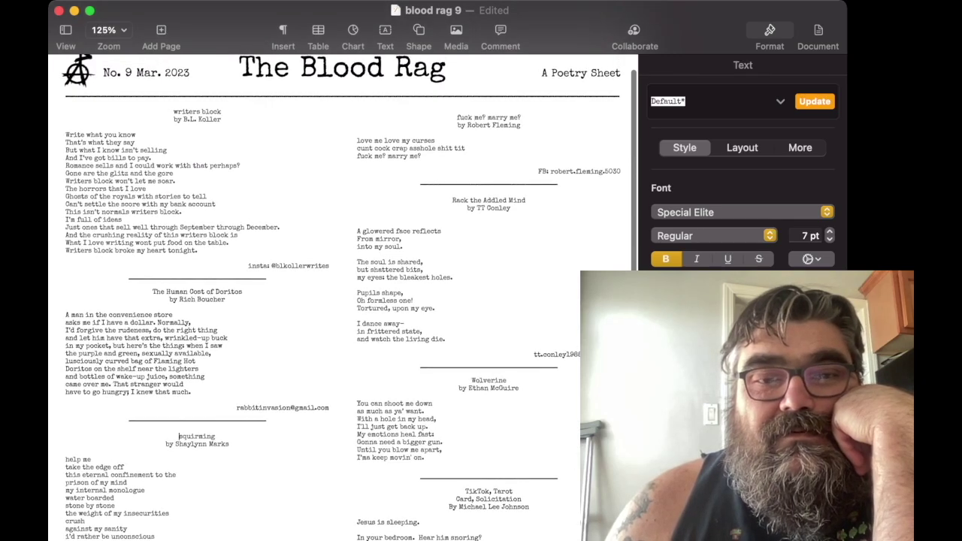
scroll(338, 301, down, 2)
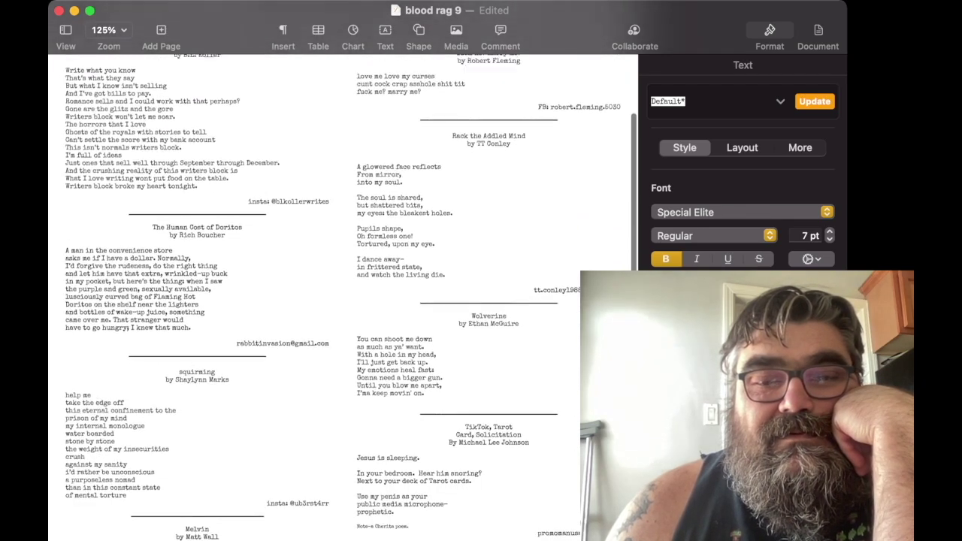
scroll(338, 300, down, 3)
scroll(338, 300, down, 5)
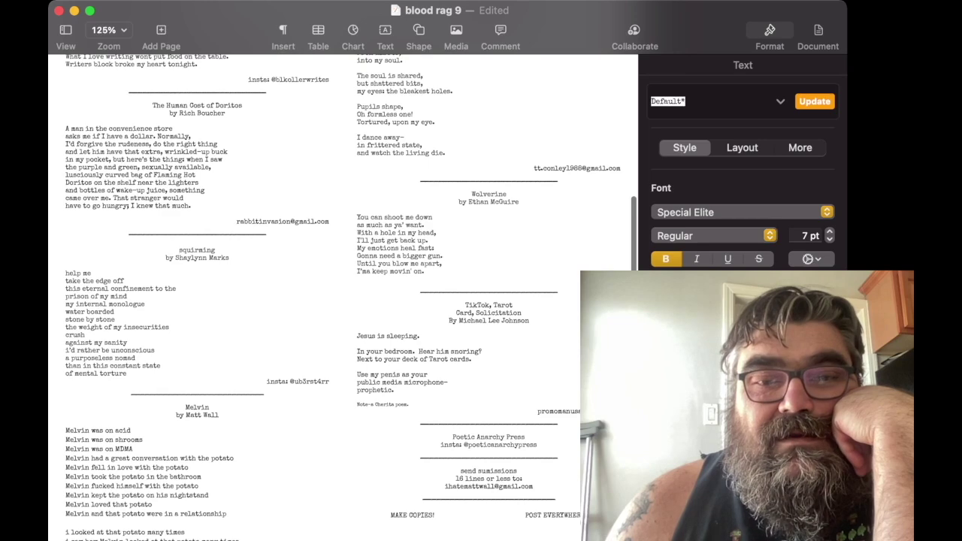
scroll(339, 301, up, 3)
scroll(338, 300, up, 3)
scroll(339, 301, up, 2)
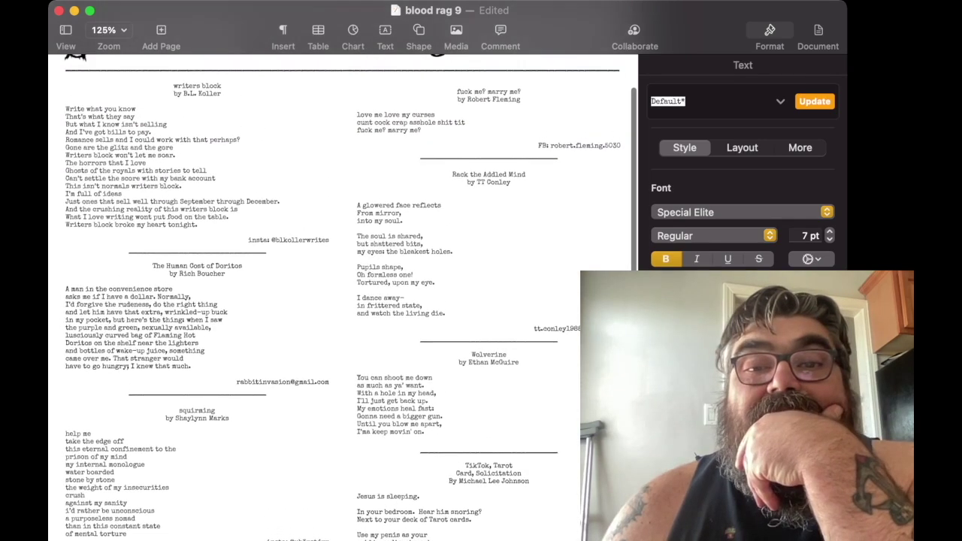
scroll(338, 300, up, 1)
scroll(338, 300, down, 3)
scroll(338, 300, down, 4)
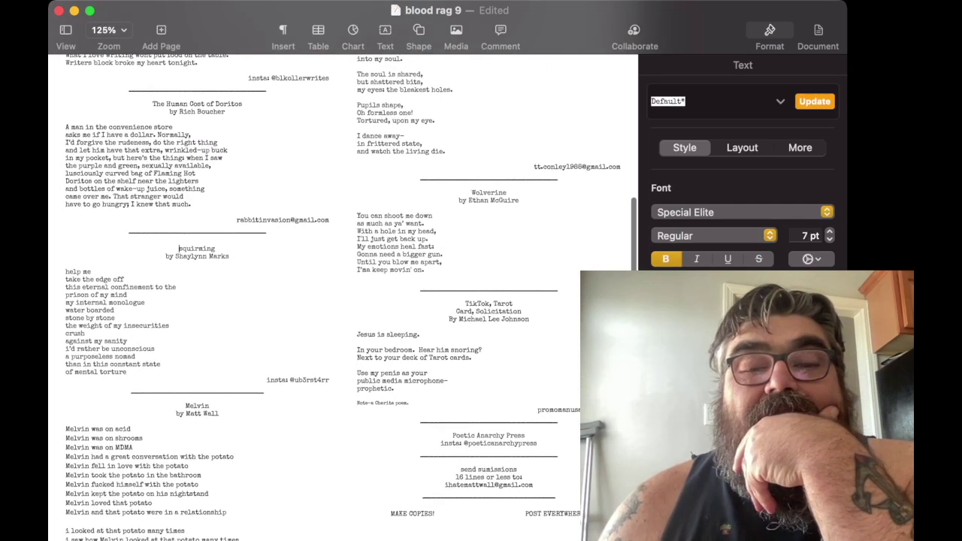
scroll(338, 301, down, 1)
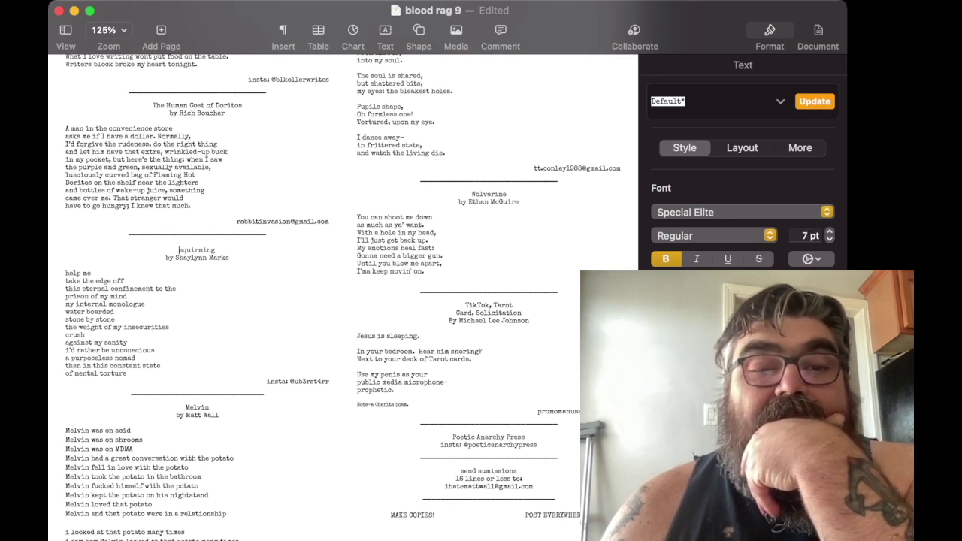
Fetch the 'A Cold Shoulder' poem from another app and paste it atop the right column.
key(super+Tab)
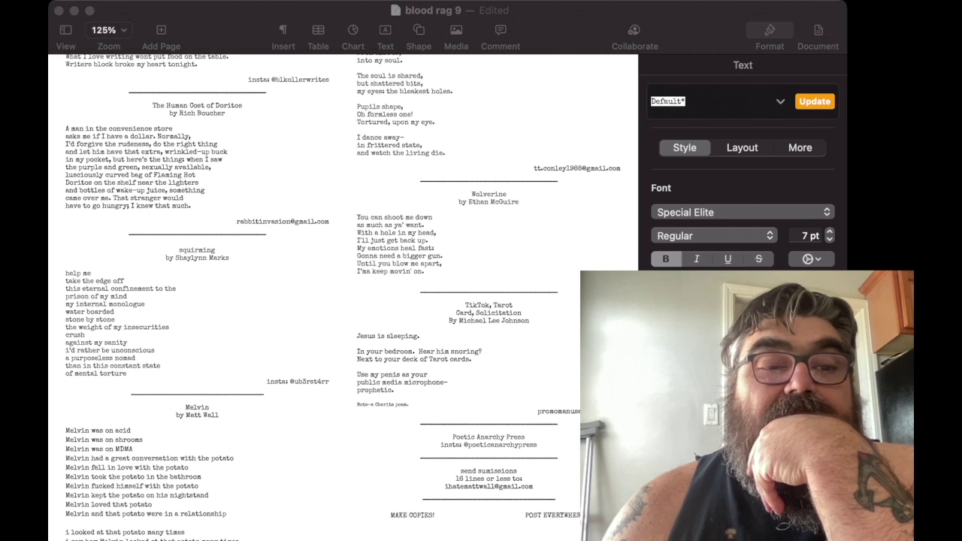
key(super+Tab)
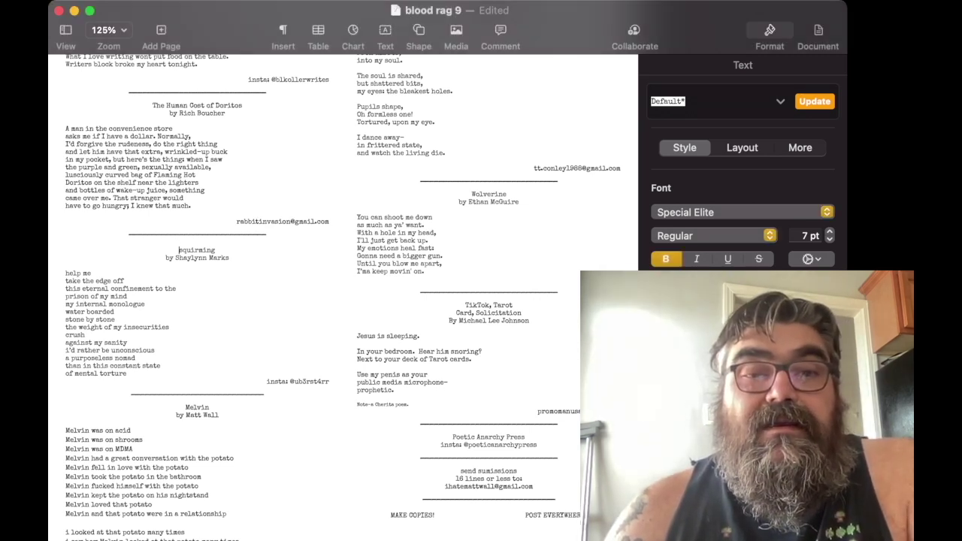
key(super+z)
key(super+z)
key(super+z)
key(super+z)
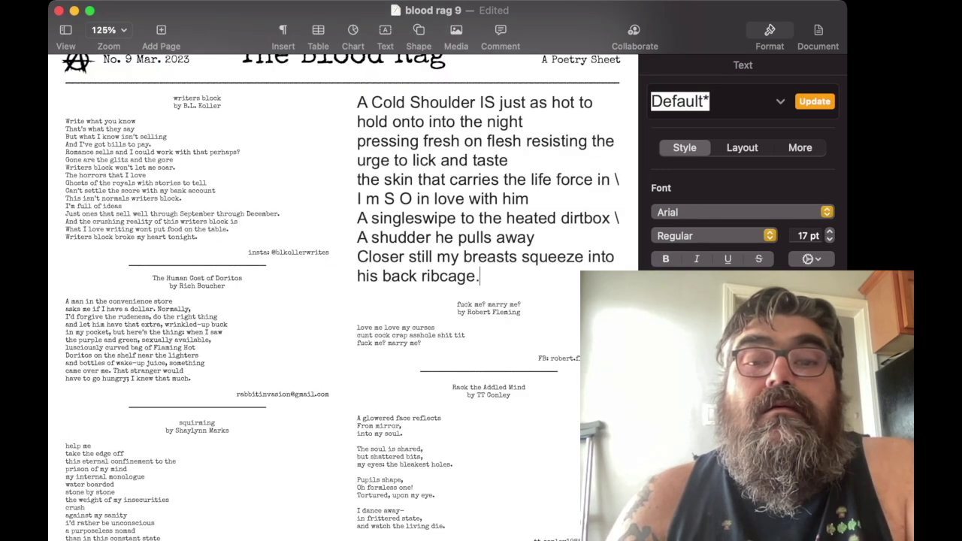
Set the pasted poem in Special Elite at 7 pt.
key(shift+Up)
key(shift+Up)
key(shift+Up)
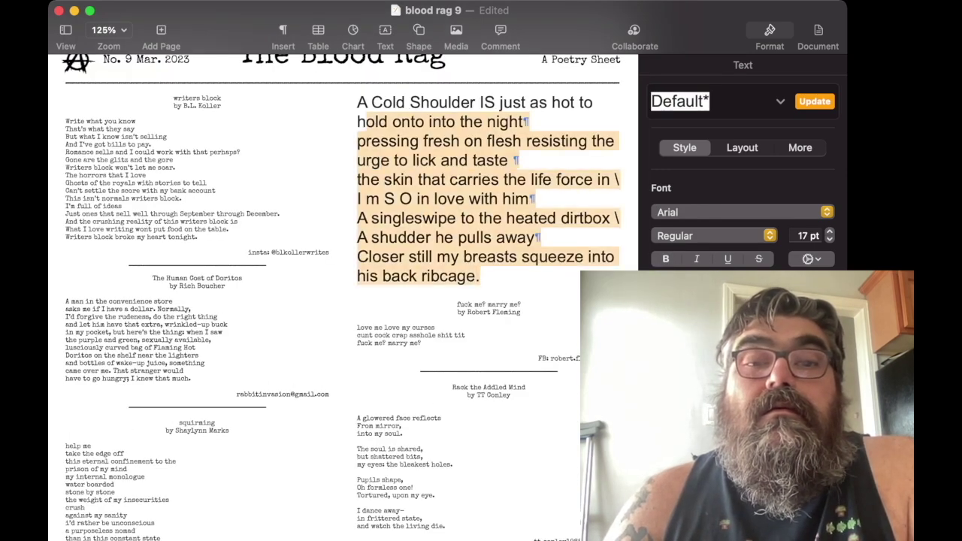
key(shift+Up)
key(shift+Up)
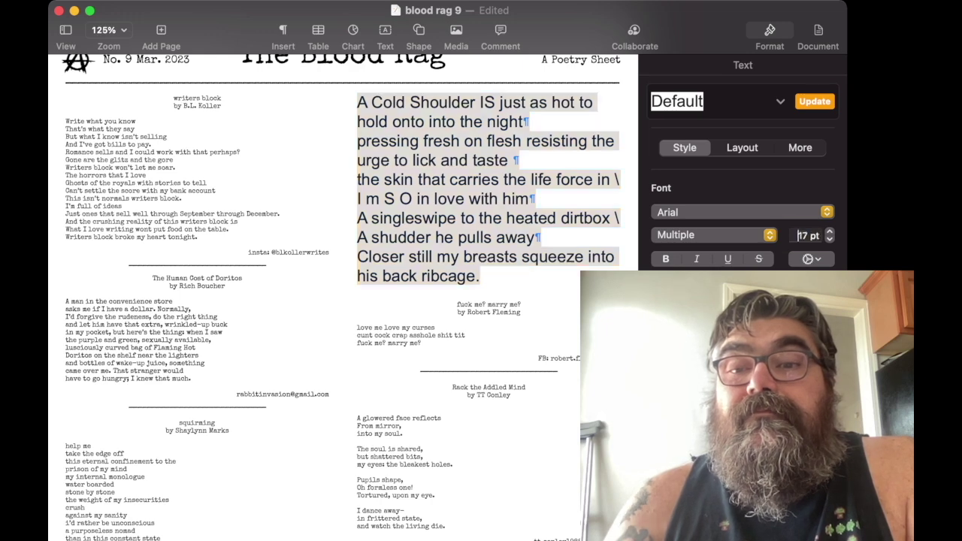
key(super+shift+z)
key(Return)
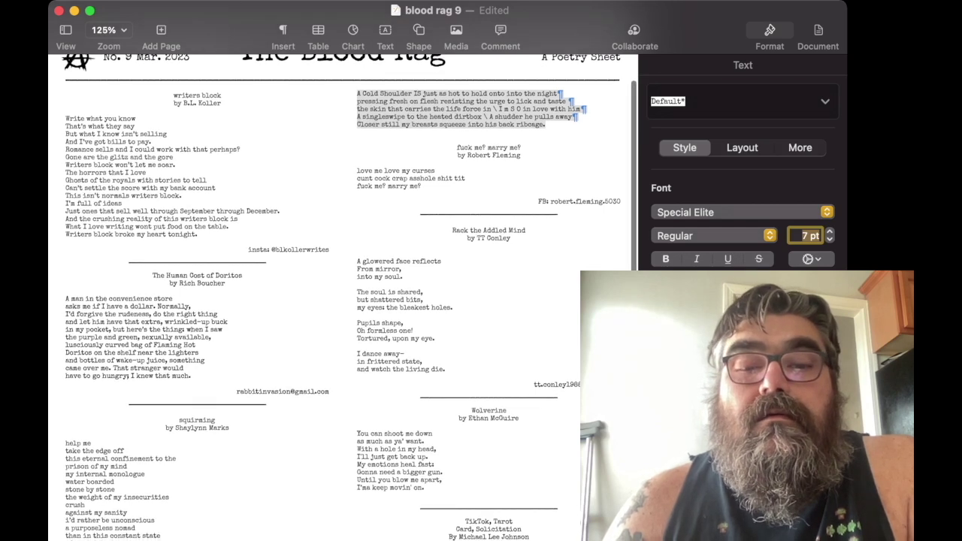
scroll(338, 301, down, 3)
scroll(338, 301, up, 4)
Type the title 'A Cold Shoulder' with the byline 'by sopoetic' beneath it.
text(A Col)
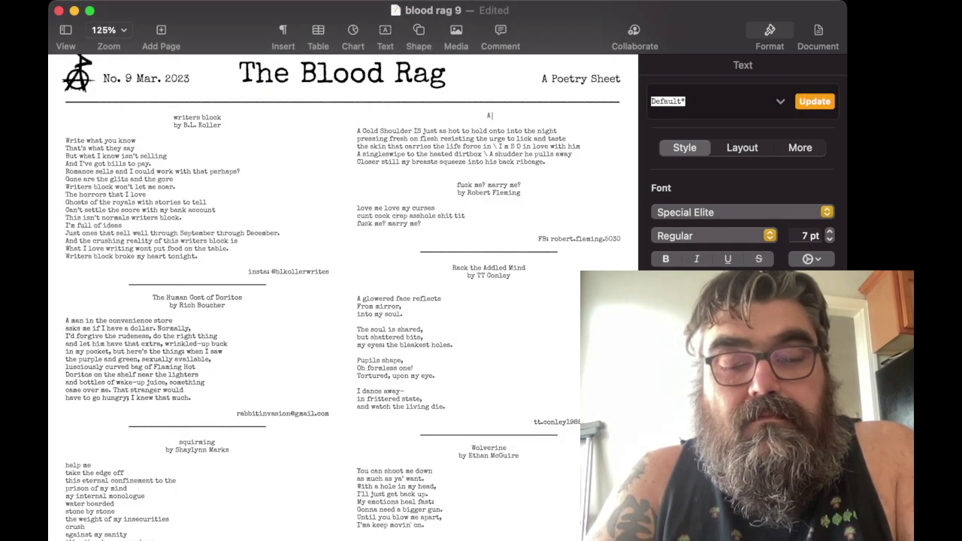
text(d Sho)
key(alt+BackSpace)
key(alt+BackSpace)
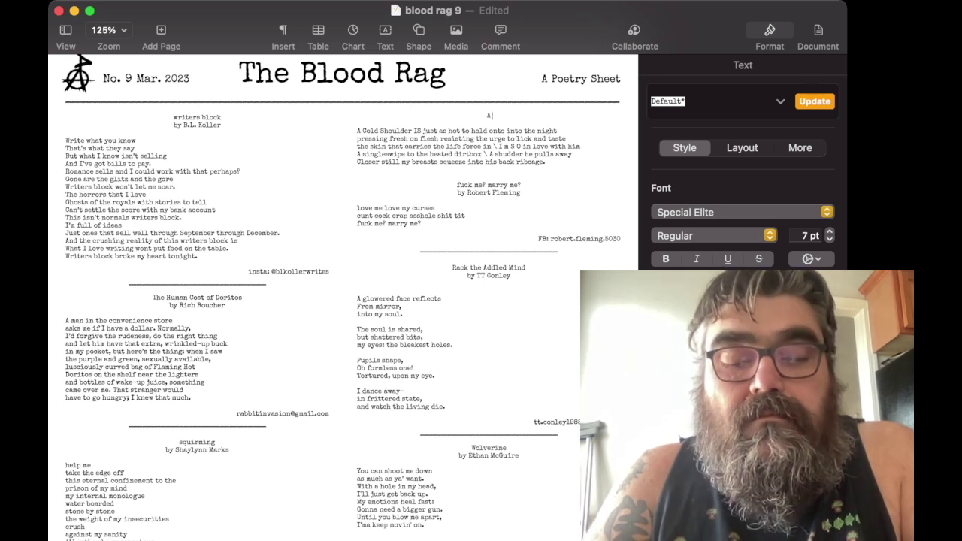
text(old)
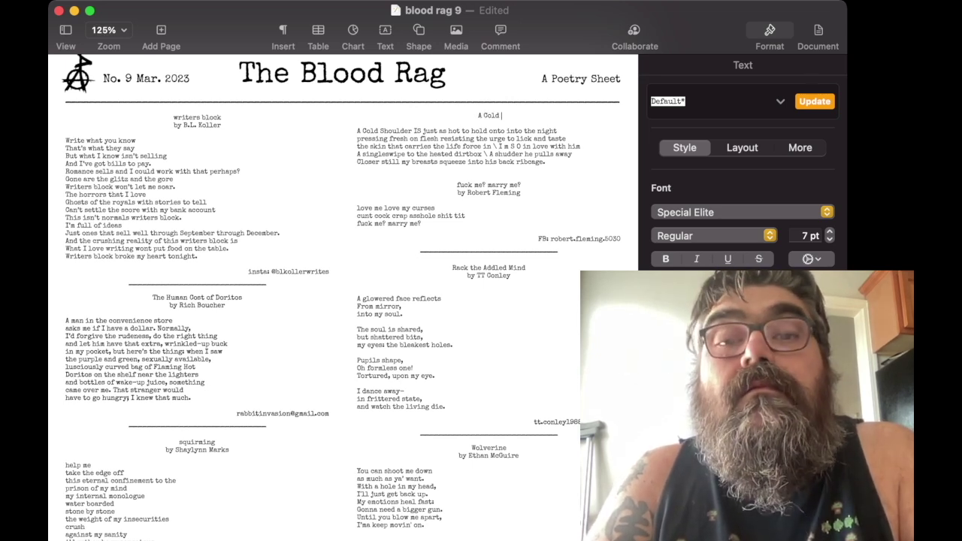
text(der)
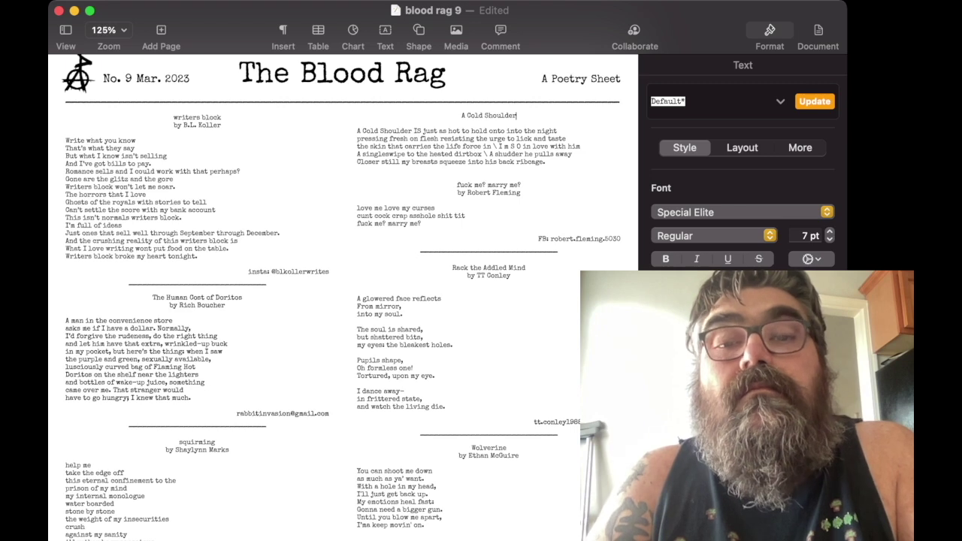
key(Return)
text(by sopo)
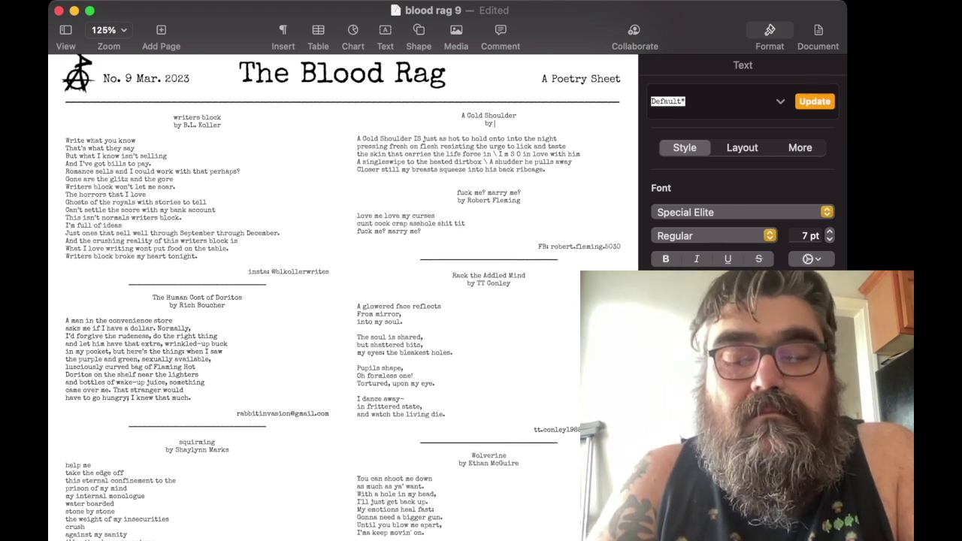
text(etic)
Add the poet's insta credit and a copied divider line below the poem.
text(insta: @sopoetic_writer)
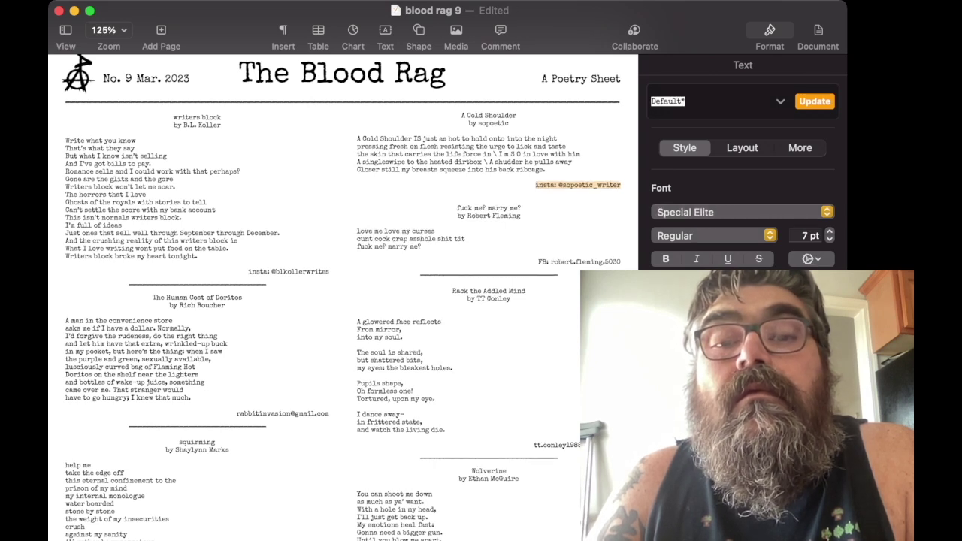
click(488, 193)
key(shift+Down)
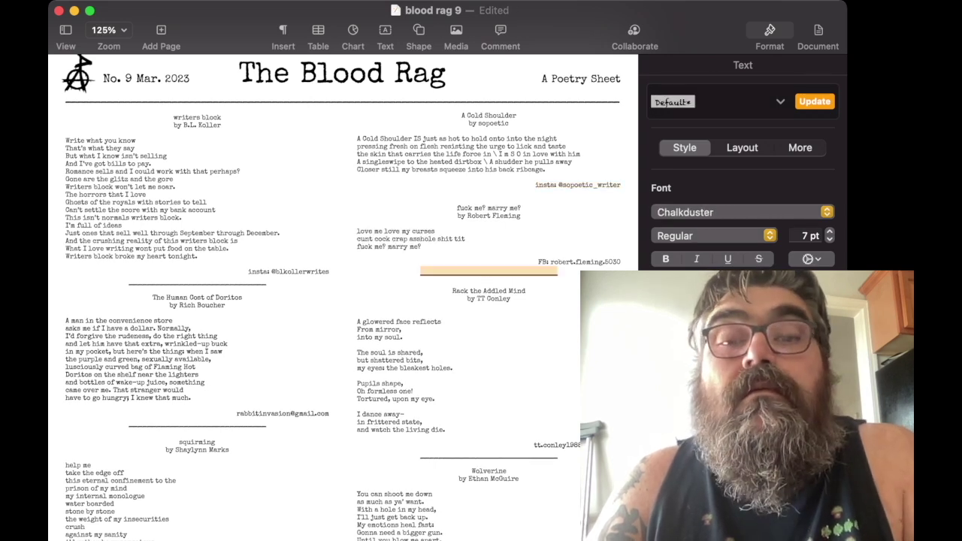
key(super+c)
key(Up)
key(Up)
key(Up)
key(super+v)
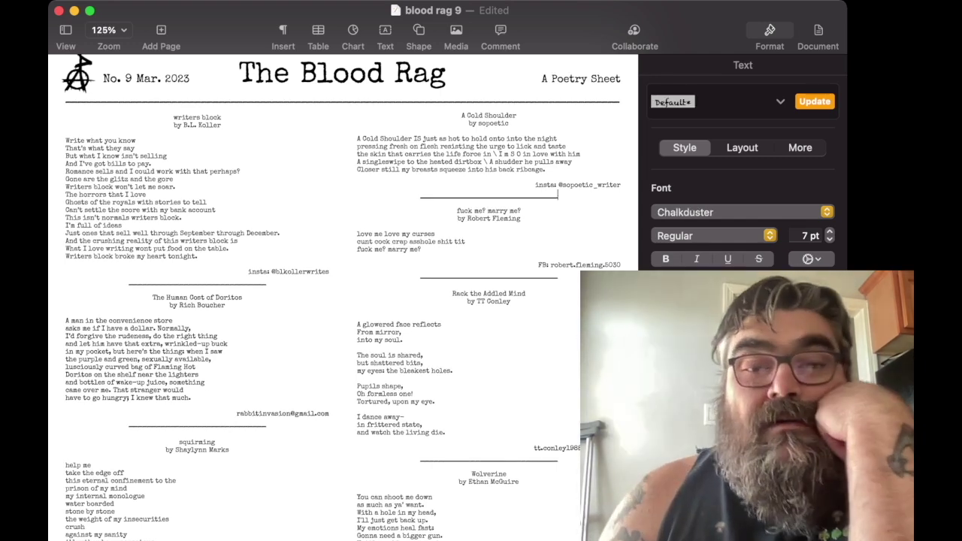
scroll(338, 301, down, 10)
Add a web credit below Wolverine and join the press name and insta line.
scroll(338, 225, down, 3)
scroll(338, 226, up, 5)
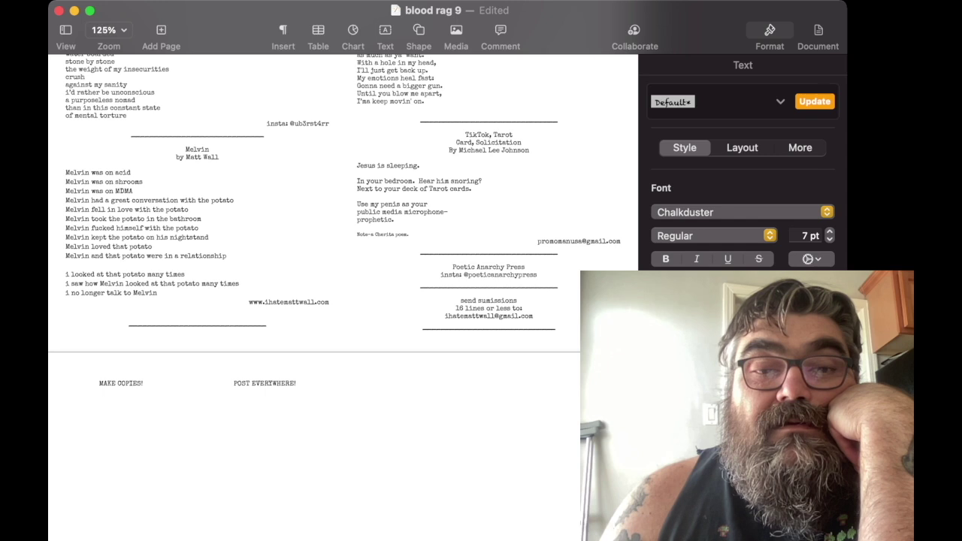
scroll(338, 300, up, 3)
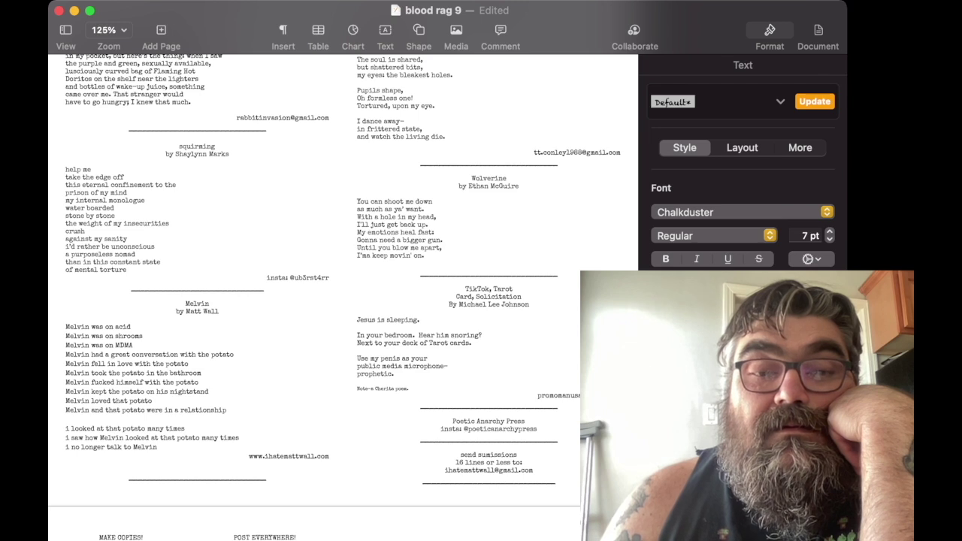
key(super+v)
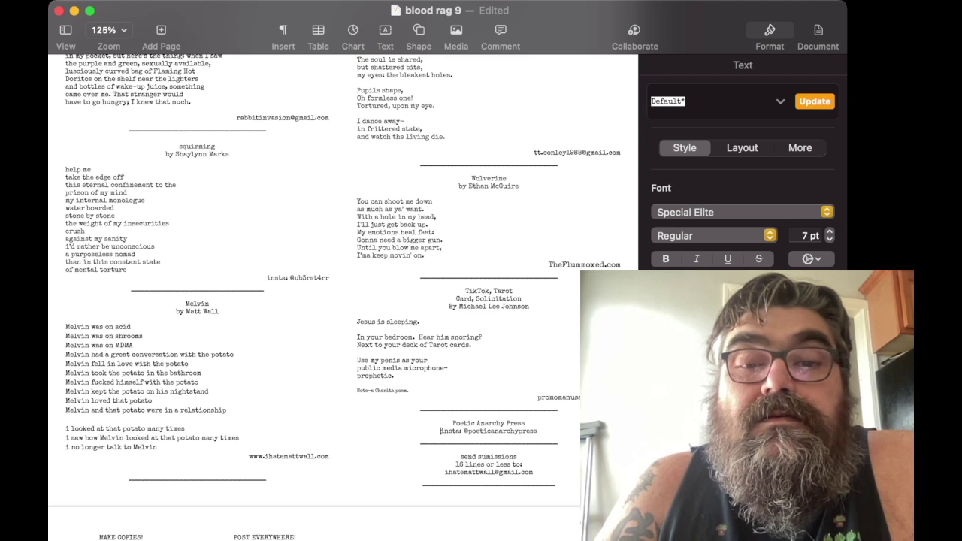
click(441, 430)
key(BackSpace)
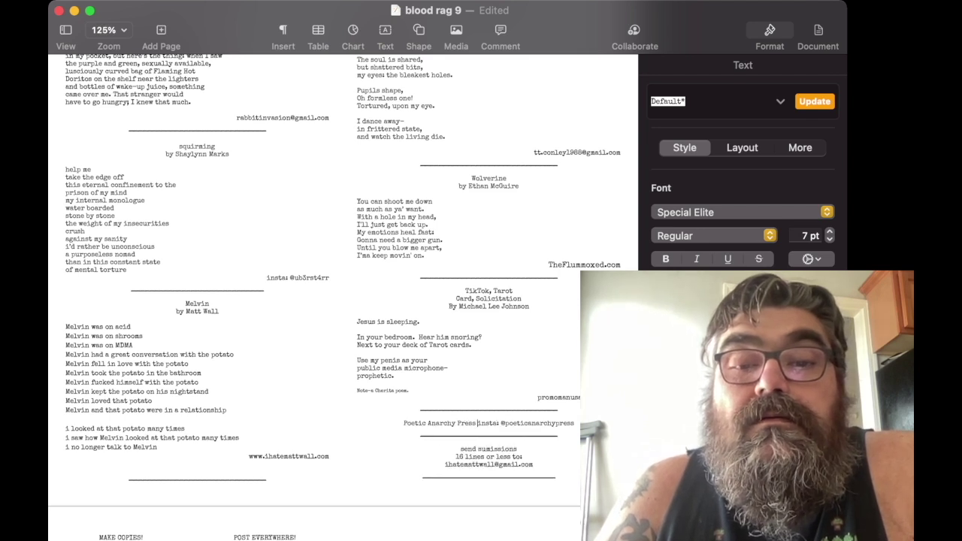
Join the line limit onto the submissions line and replace the old email with the press's gmail address.
click(455, 457)
key(BackSpace)
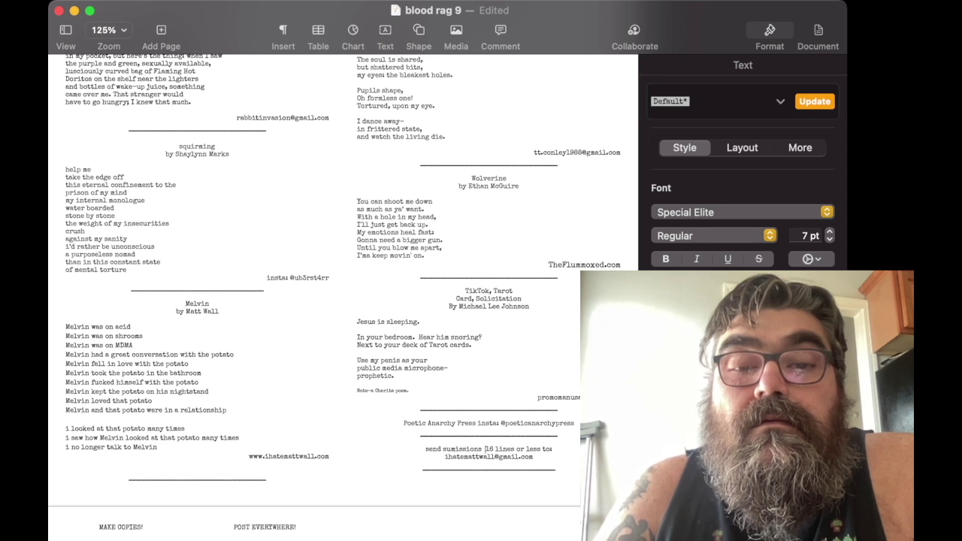
double_click(489, 456)
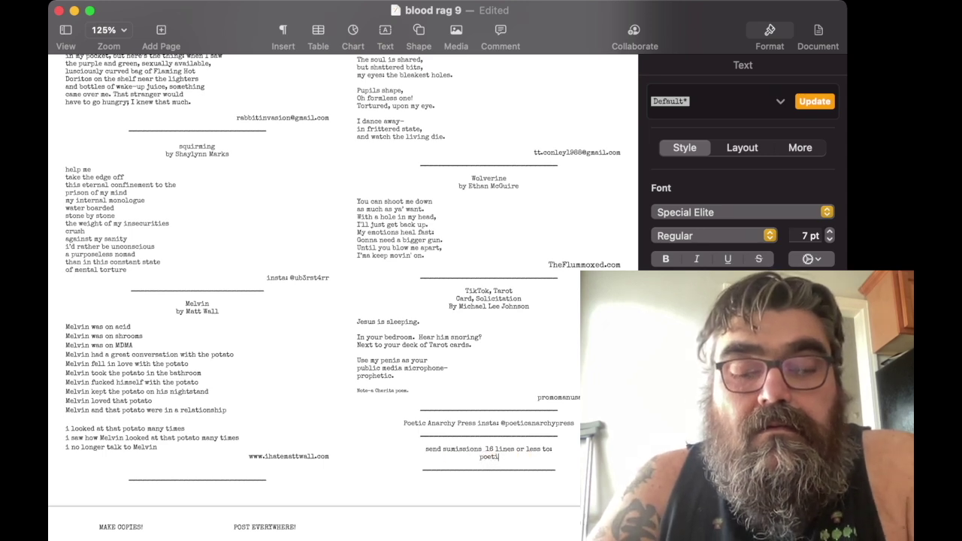
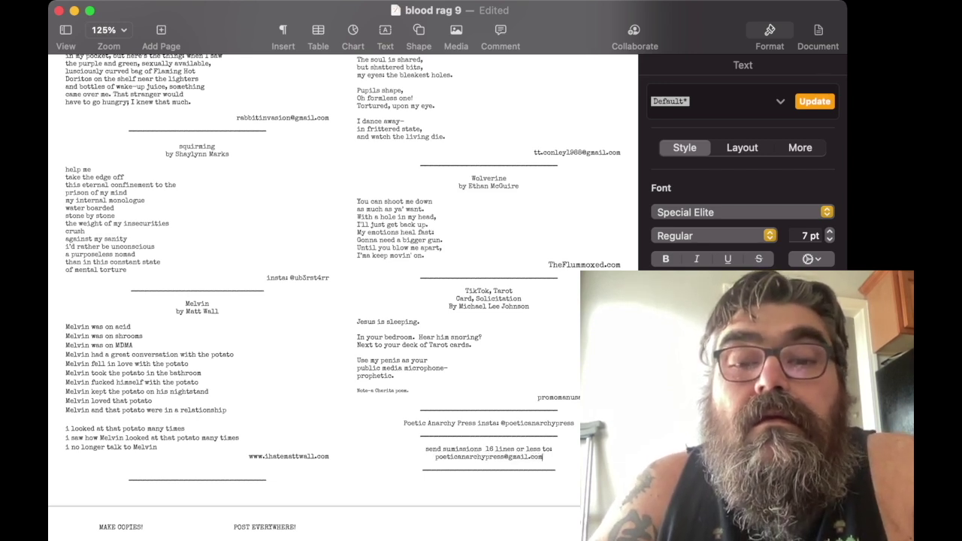
scroll(338, 301, up, 3)
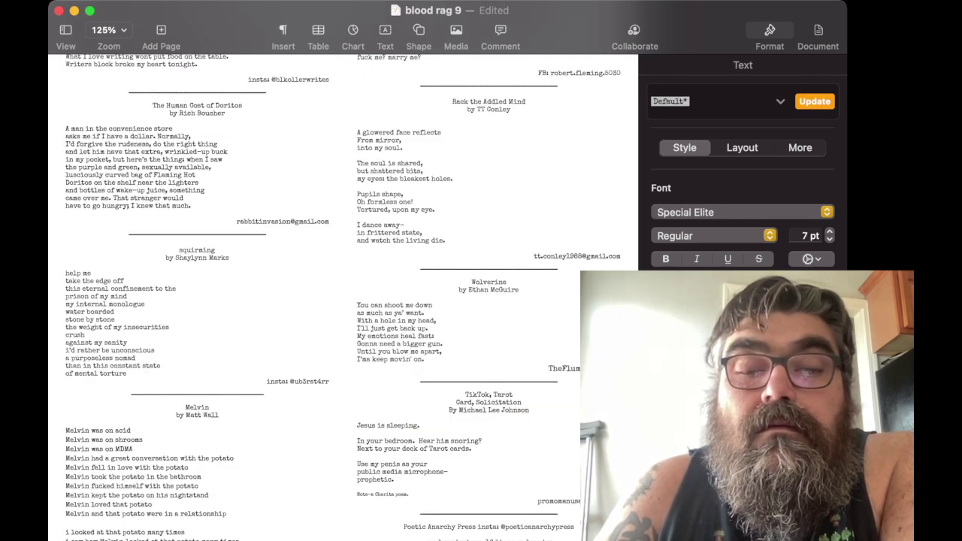
scroll(339, 300, down, 1)
scroll(338, 301, up, 1)
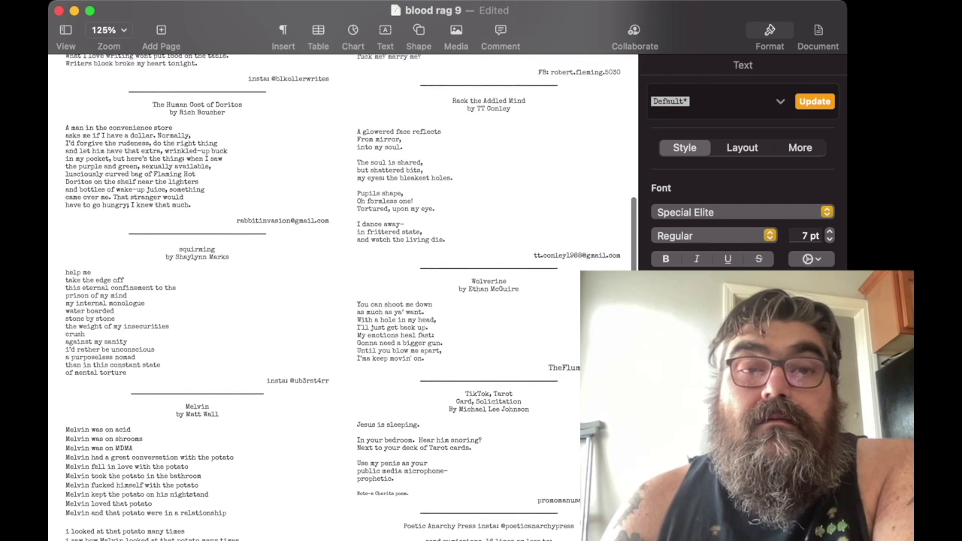
scroll(339, 300, up, 6)
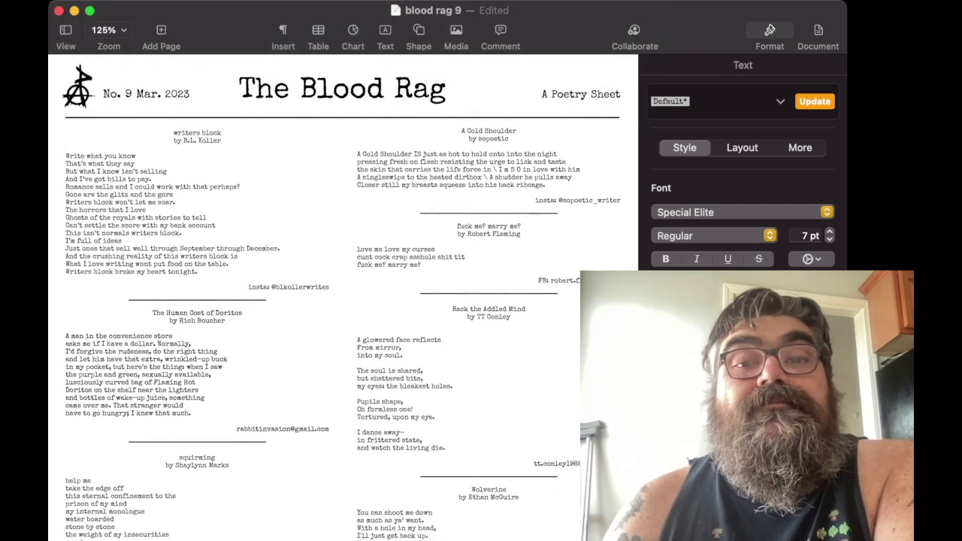
scroll(338, 301, down, 1)
scroll(338, 301, down, 1)
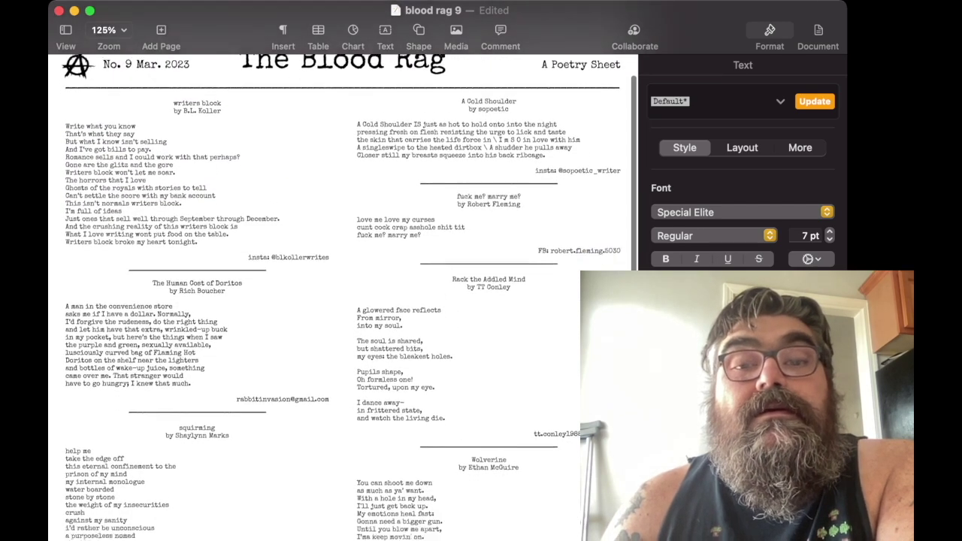
scroll(338, 301, down, 3)
scroll(338, 301, down, 1)
scroll(338, 301, down, 1)
scroll(338, 300, down, 1)
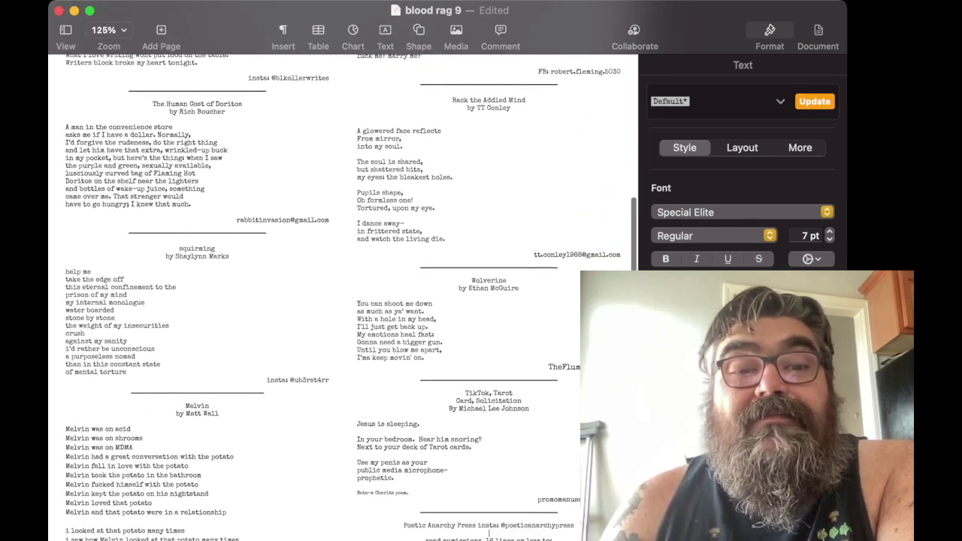
scroll(338, 300, down, 1)
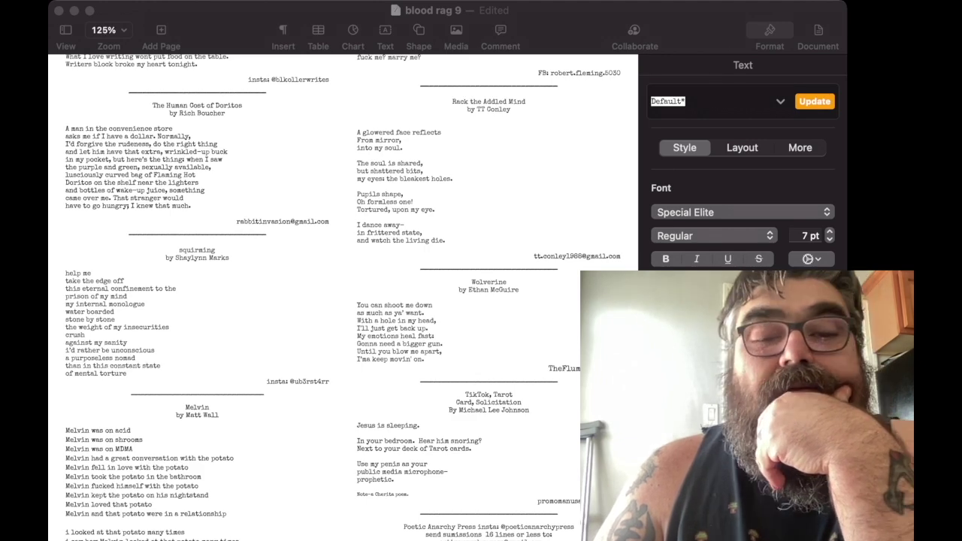
key(super+v)
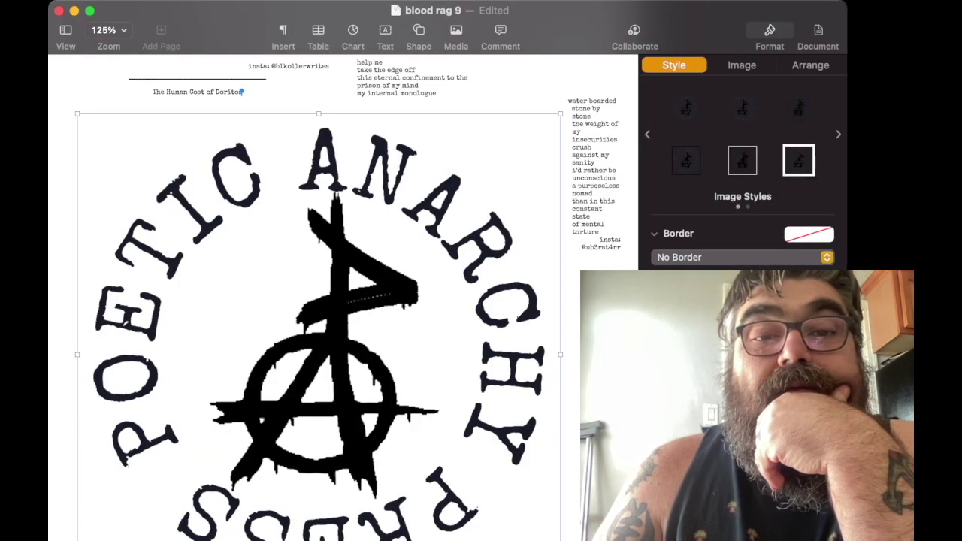
Shrink the pasted logo to a small size and place it between the poem columns.
drag(560, 114, 230, 444)
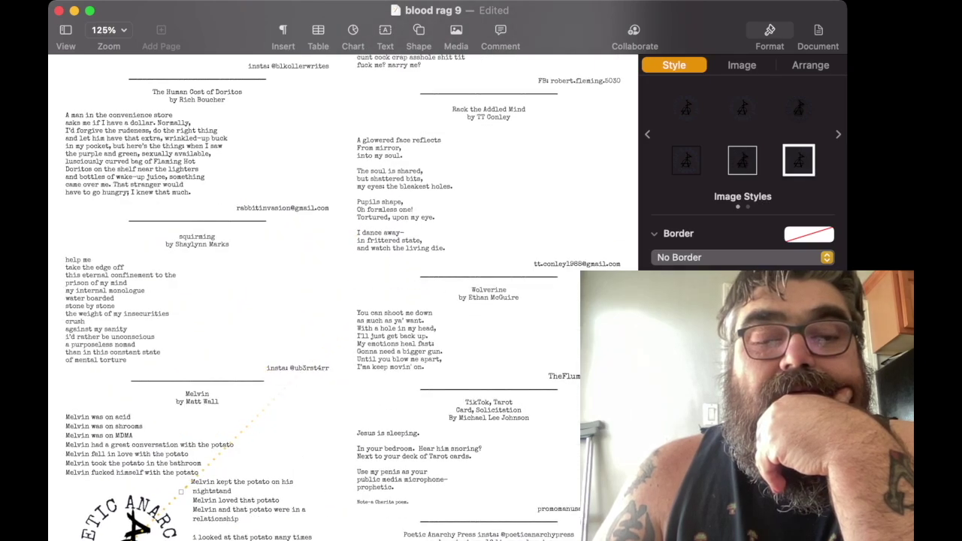
drag(230, 443, 78, 519)
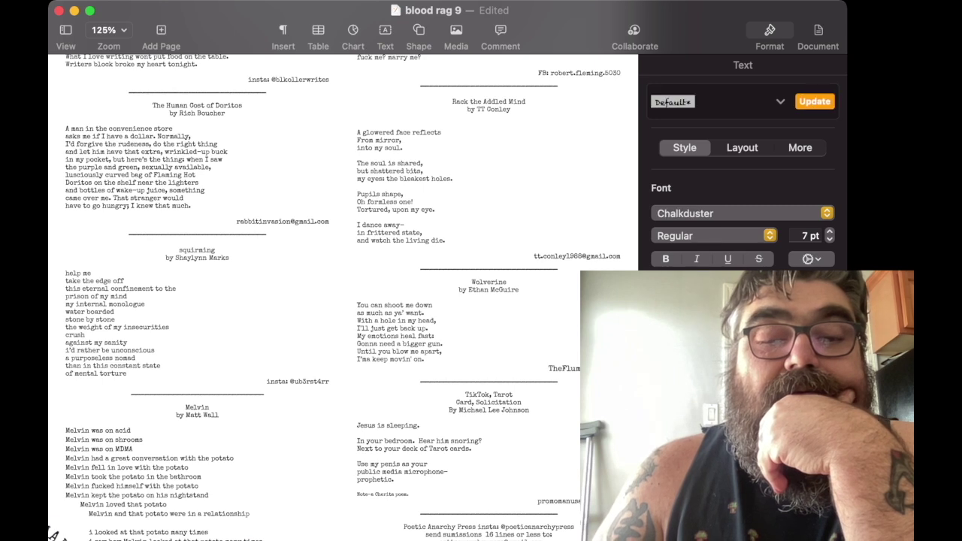
click(71, 527)
drag(75, 526, 316, 481)
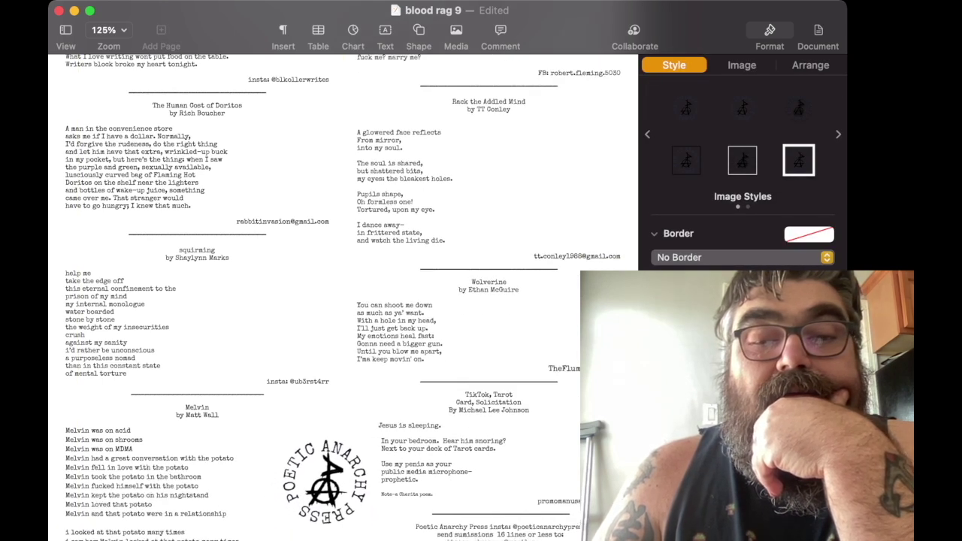
drag(316, 478, 304, 480)
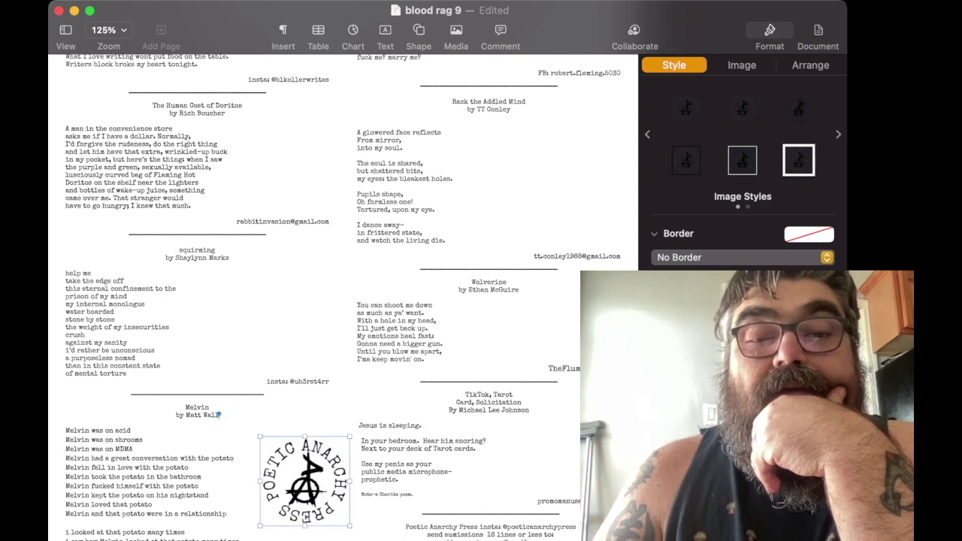
drag(350, 437, 327, 460)
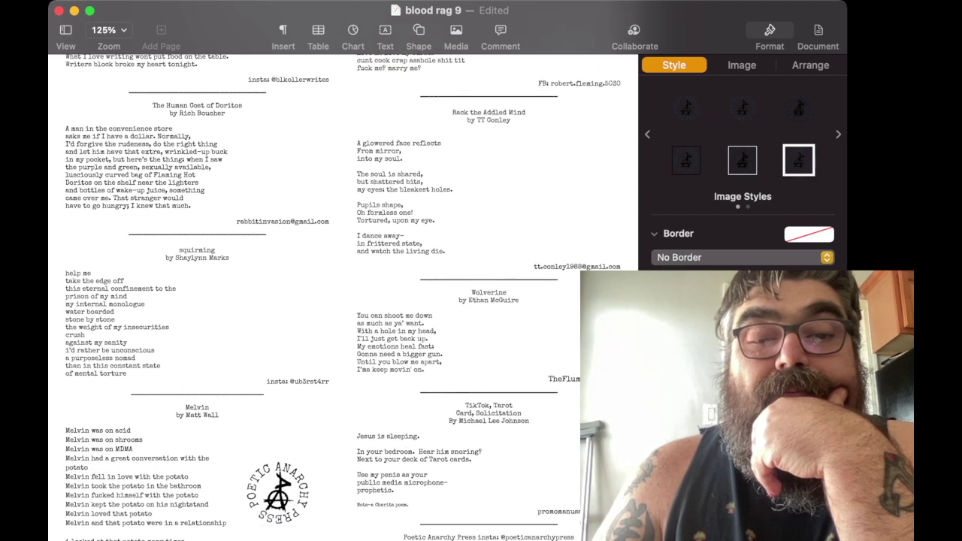
key(Escape)
Set the logo to Stay on Page with Text Wrap set to None.
click(288, 493)
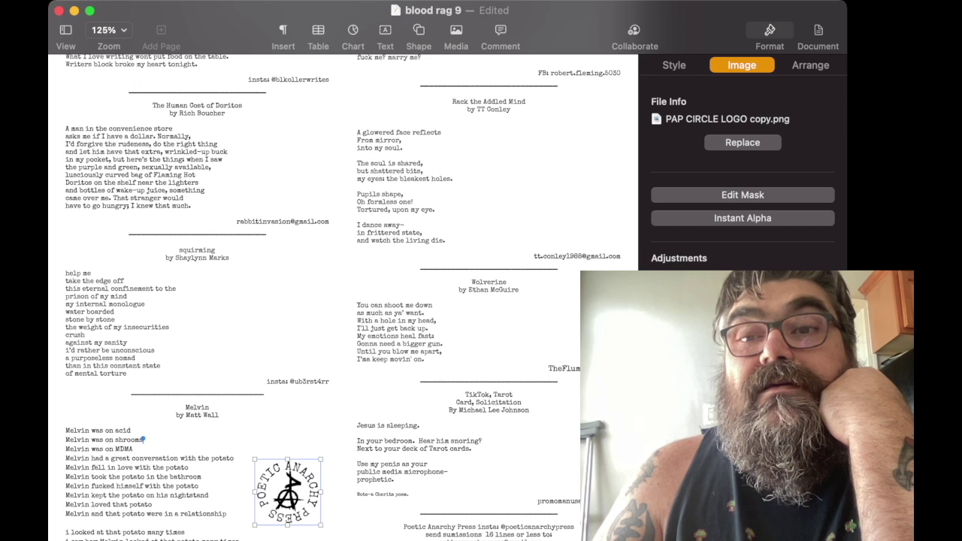
click(810, 64)
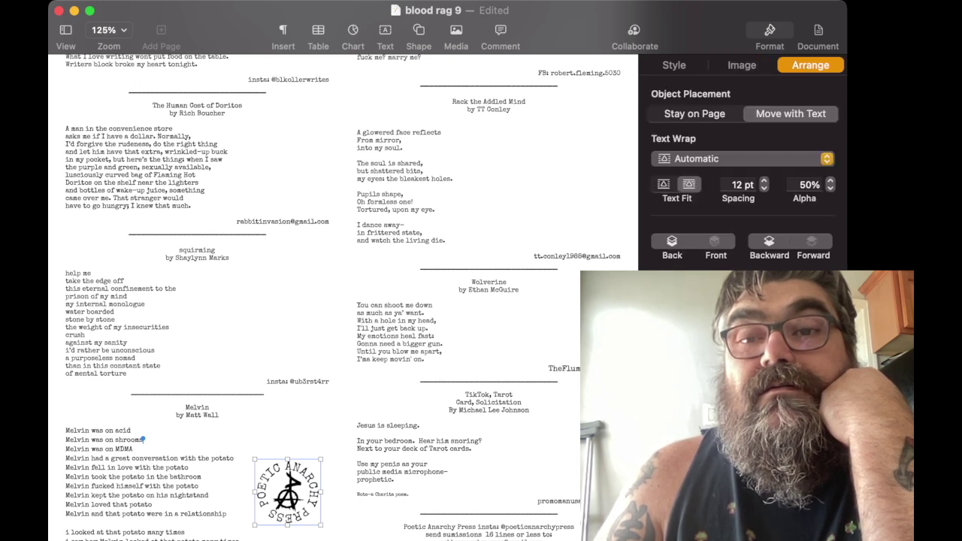
click(695, 113)
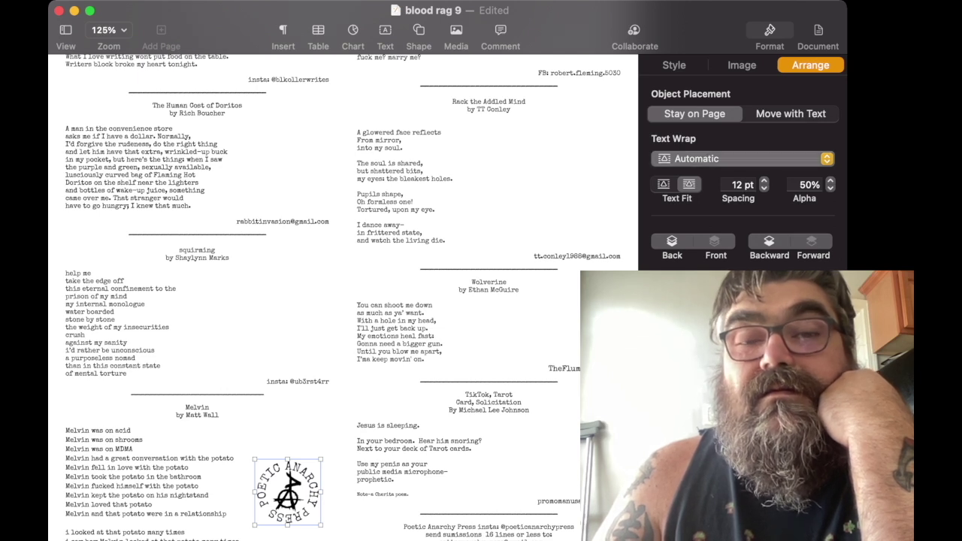
click(742, 158)
click(742, 225)
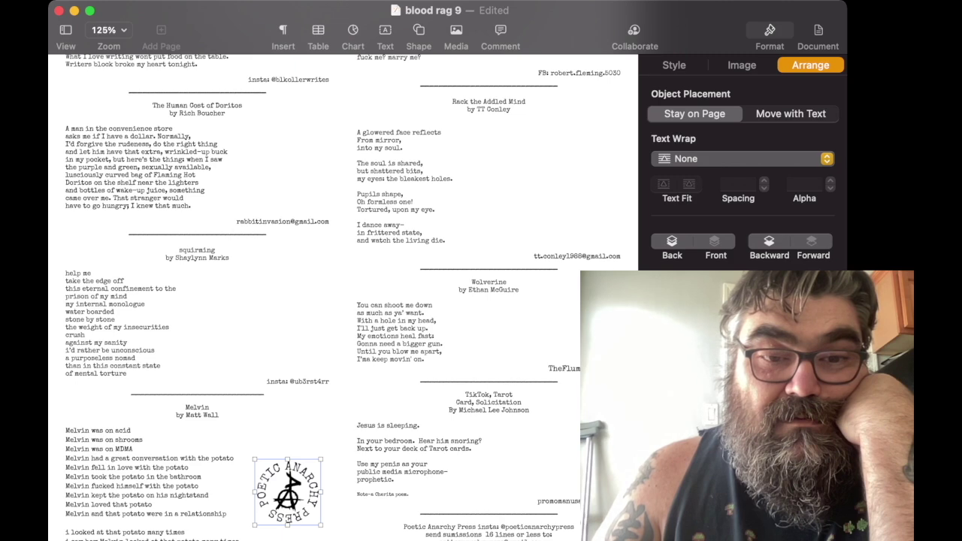
Move the logo down to the bottom centre by the submissions note.
drag(287, 492, 282, 500)
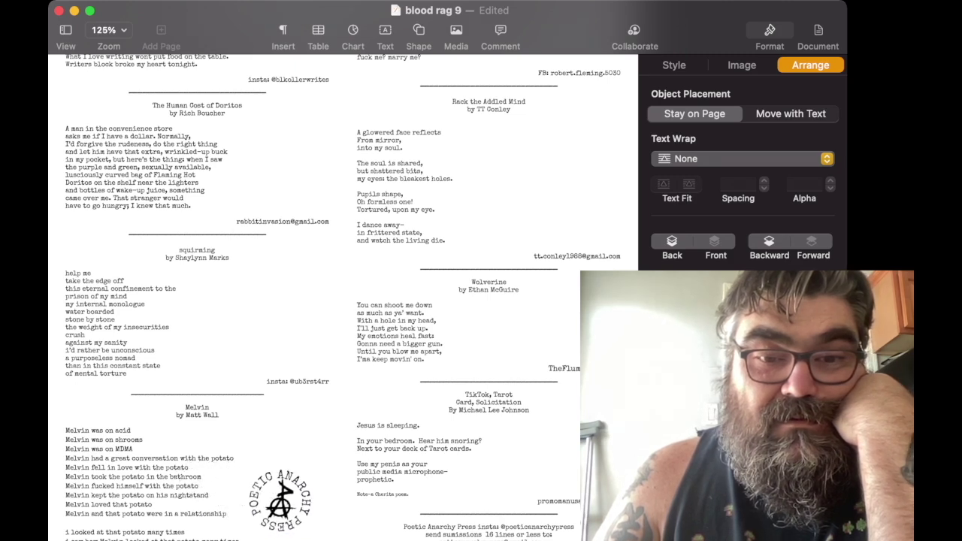
drag(282, 500, 490, 531)
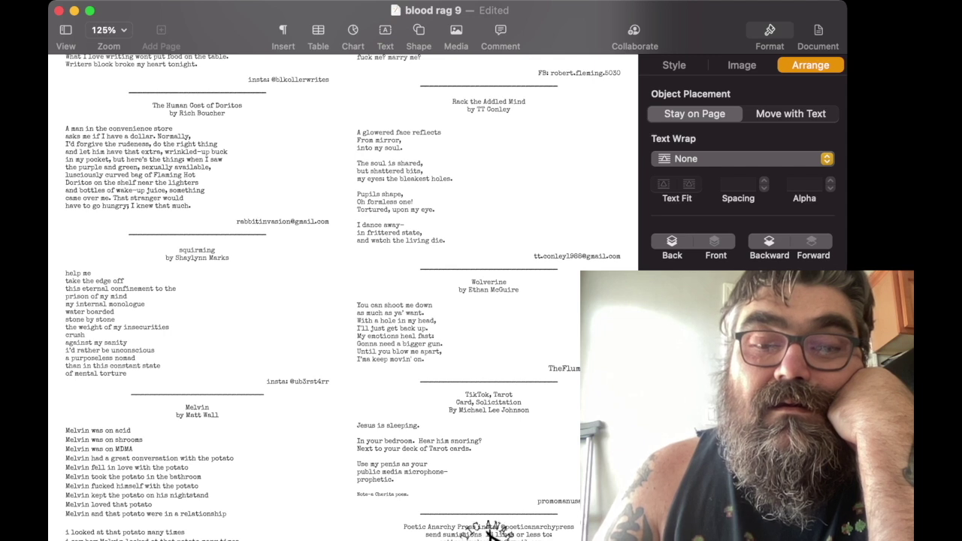
drag(493, 532, 369, 530)
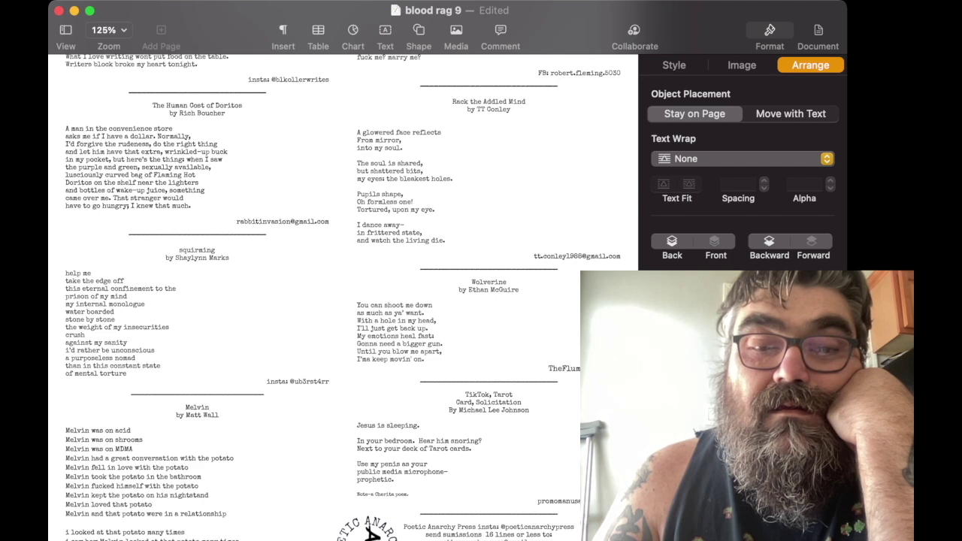
Zoom out to 100% and scroll to show the full sheet from The Blood Rag header, 607 words.
key(Escape)
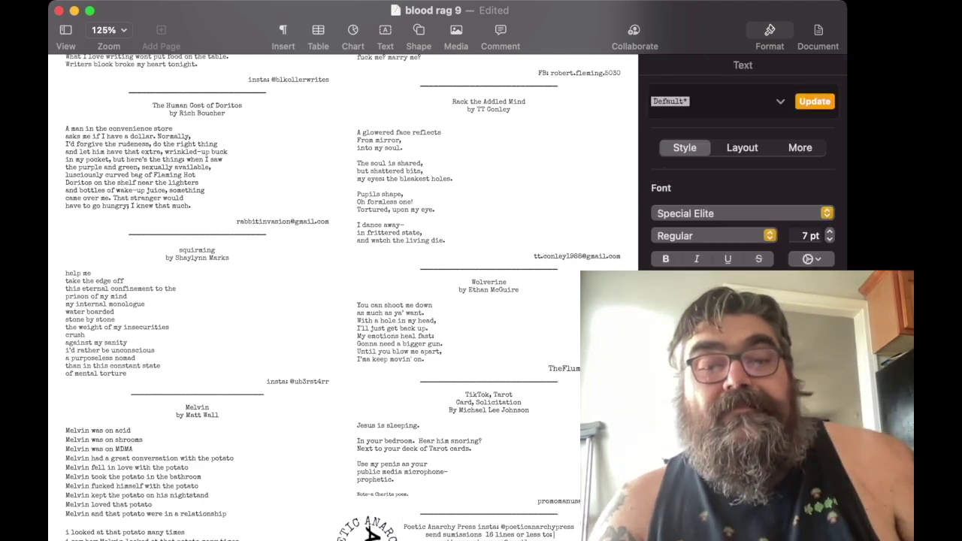
key(super+minus)
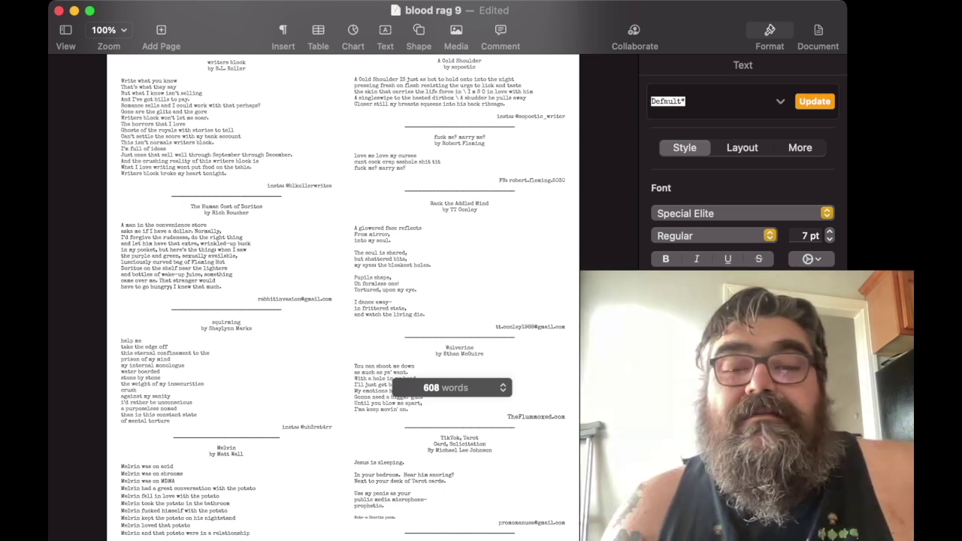
scroll(381, 140, up, 3)
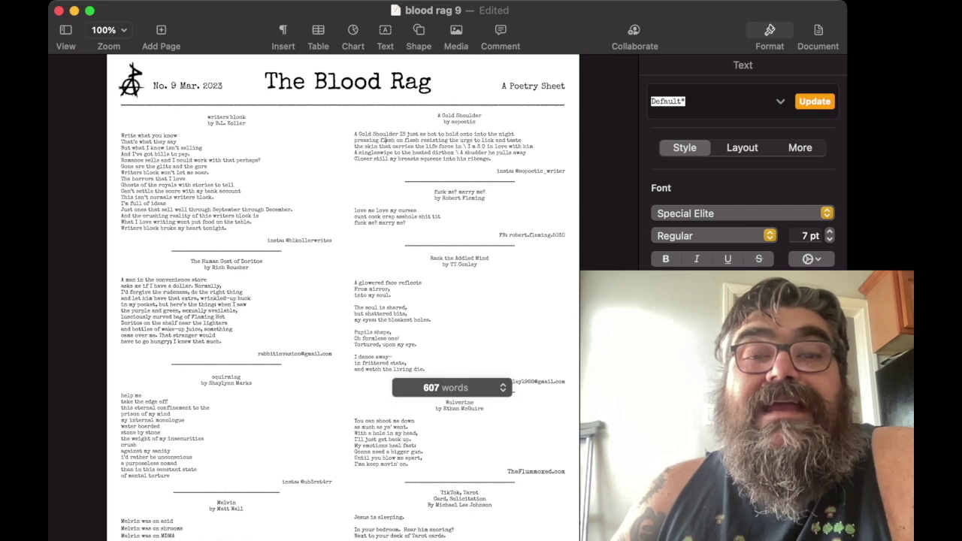
scroll(382, 140, down, 3)
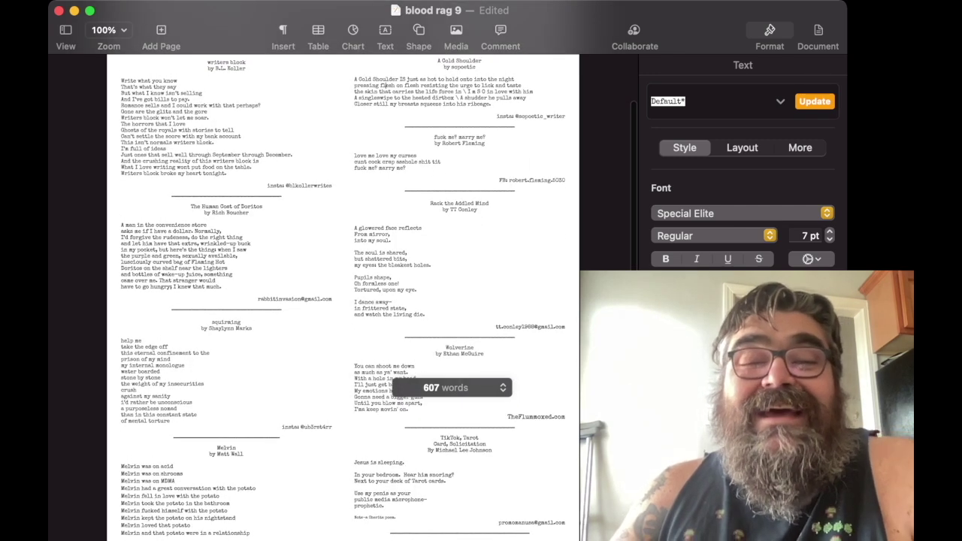
scroll(382, 140, up, 3)
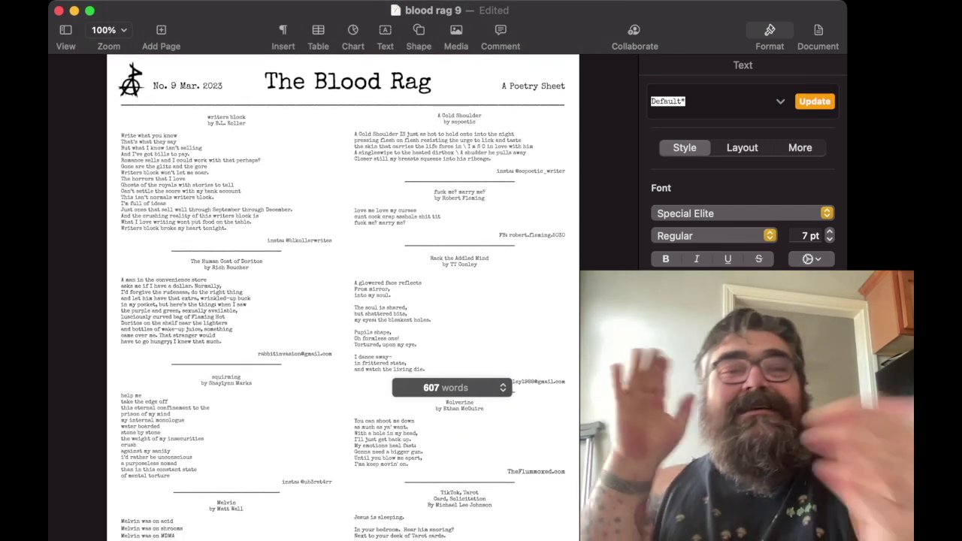